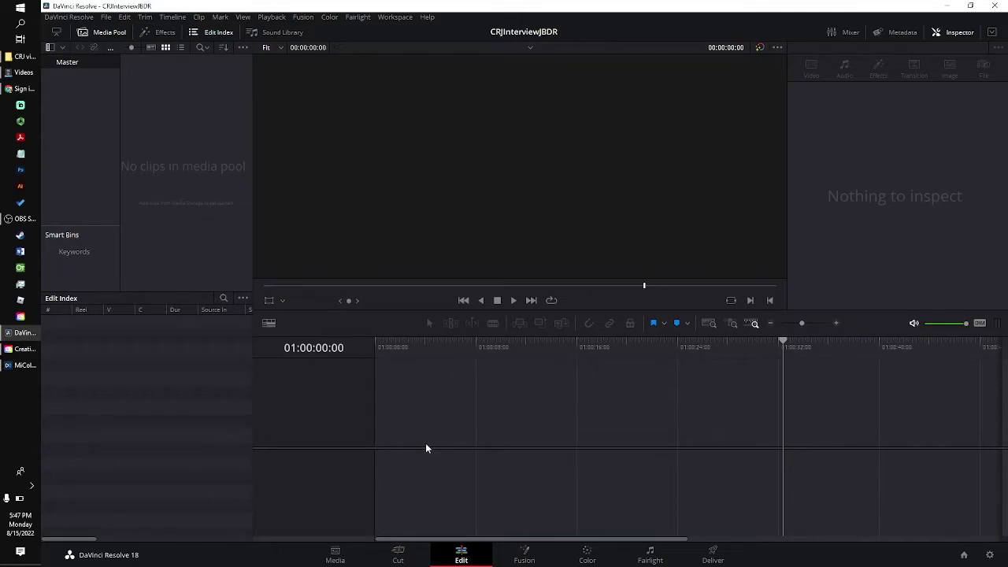
On the Media page, browse Media Storage to the CRJ video tutorial folder
{"action": "left_click", "coordinate": [335, 555]}
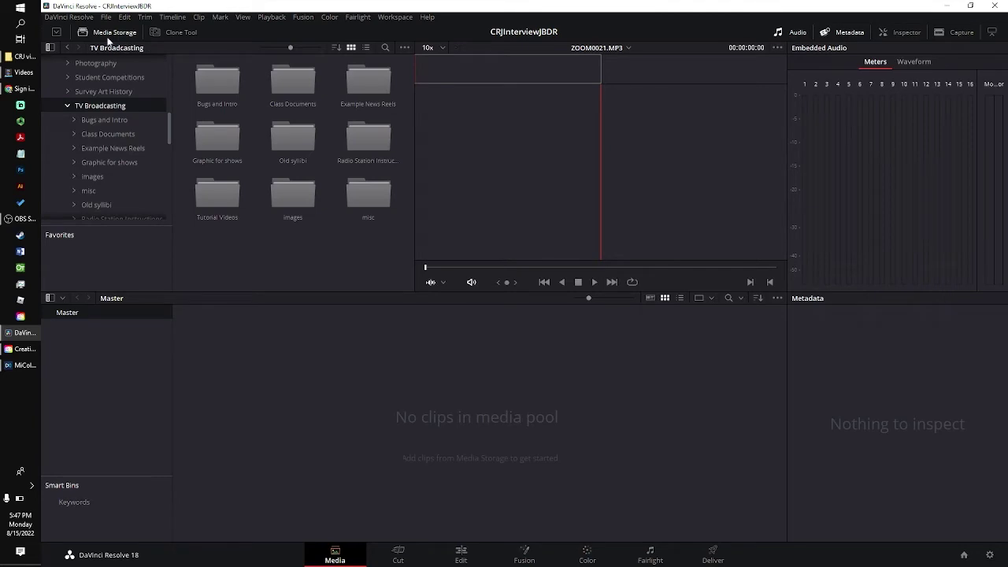
{"action": "left_click", "coordinate": [121, 33]}
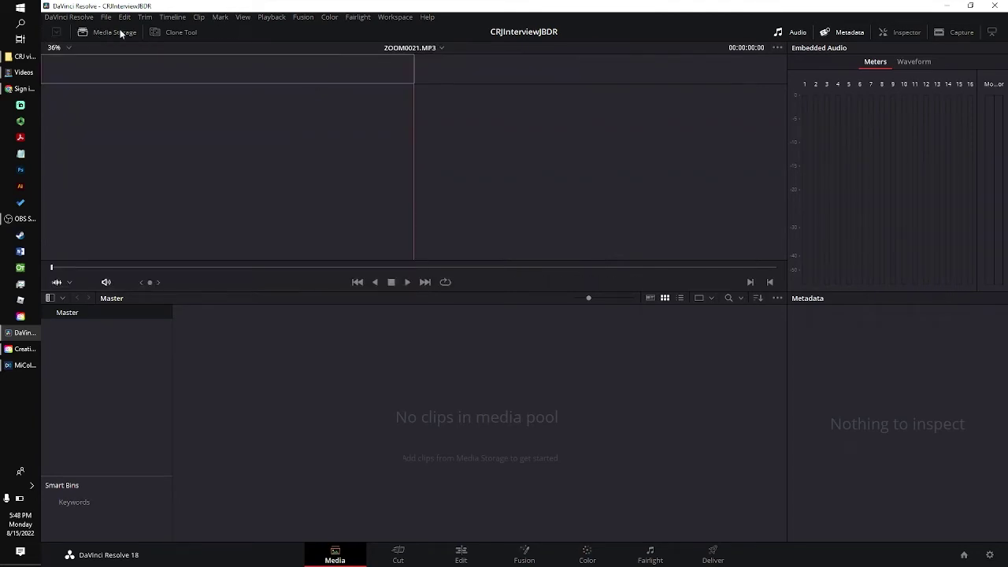
{"action": "left_click", "coordinate": [118, 33]}
{"action": "scroll", "coordinate": [105, 137], "scroll_direction": "down", "scroll_amount": 5}
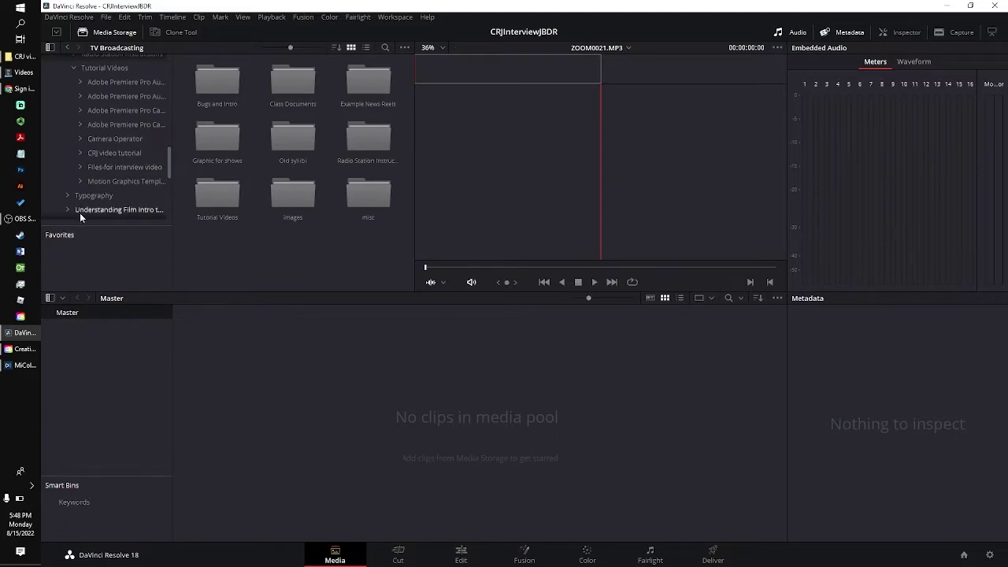
{"action": "left_click", "coordinate": [103, 151]}
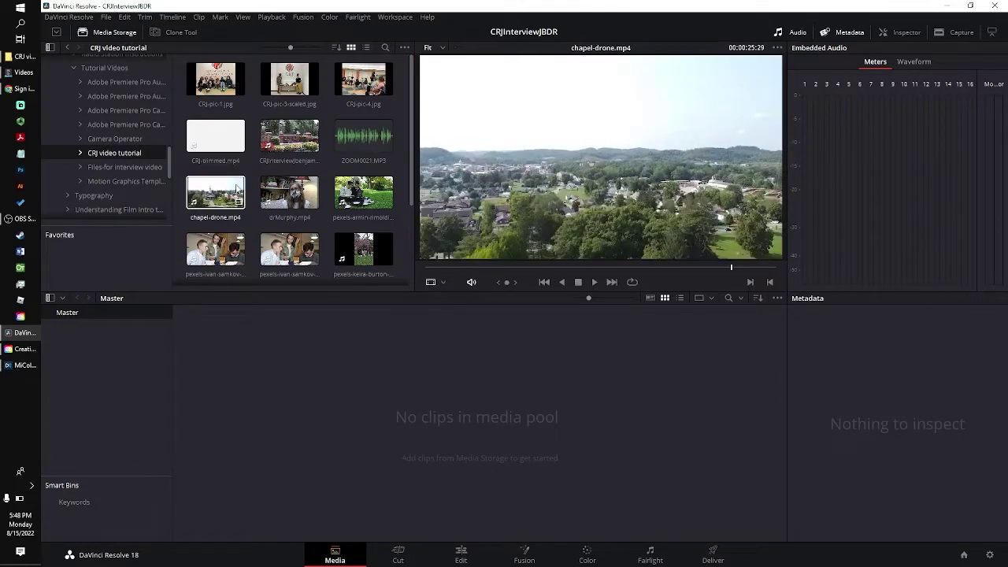
Select all the folder's clips, including chapel-drone.mp4, and import them into the Media Pool
{"action": "left_click", "coordinate": [232, 189]}
{"action": "key", "text": "ctrl+a"}
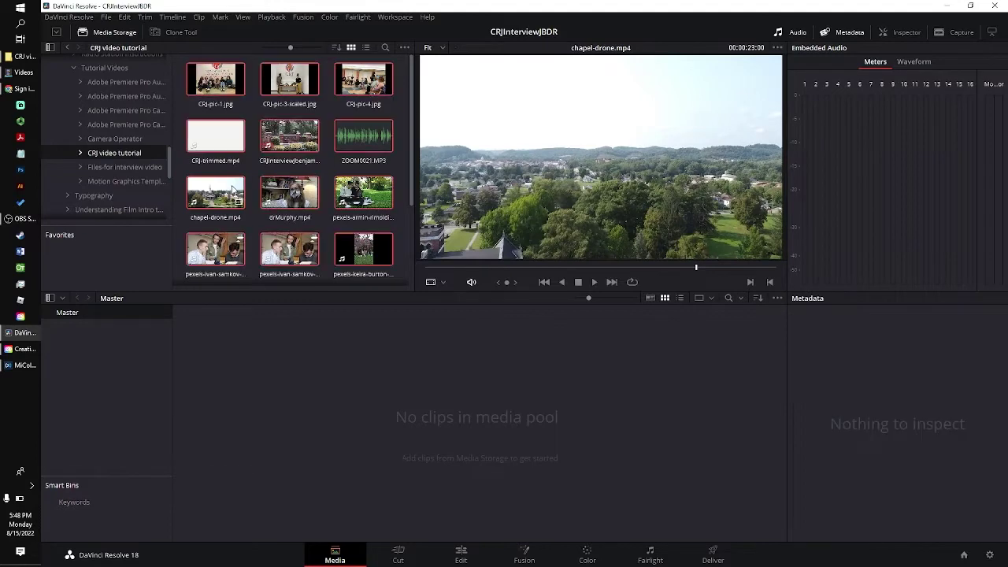
{"action": "left_click_drag", "start_coordinate": [304, 193], "coordinate": [589, 391]}
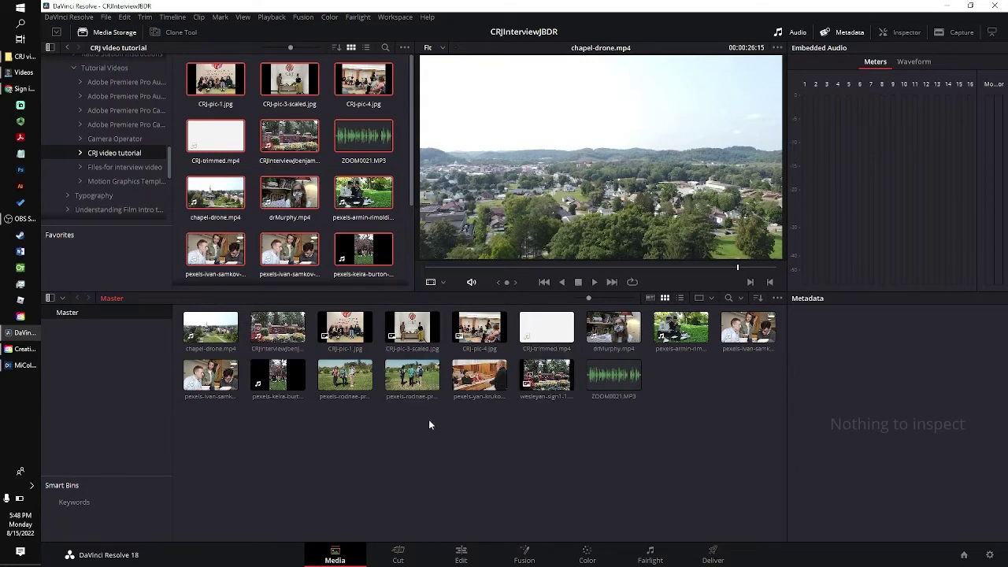
Create an 'Audio' bin and move ZOOM0021.MP3 into it
{"action": "right_click", "coordinate": [411, 433]}
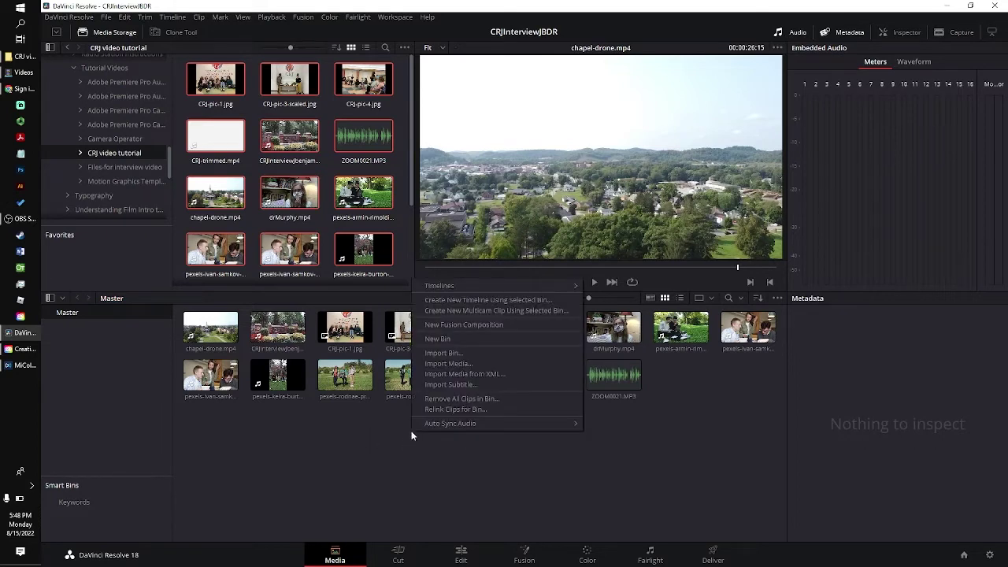
{"action": "left_click", "coordinate": [439, 338]}
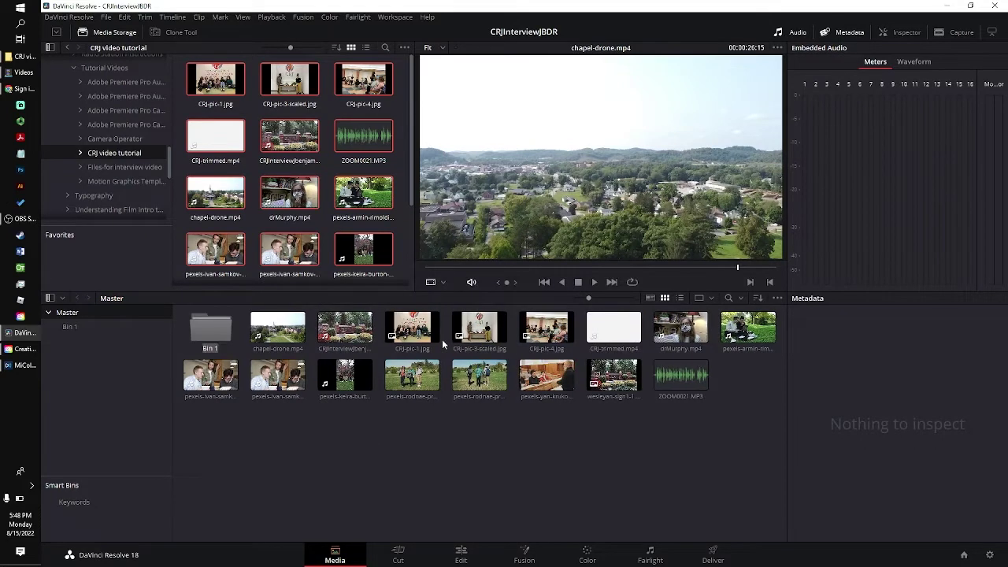
{"action": "type", "text": "Audio"}
{"action": "key", "text": "Return"}
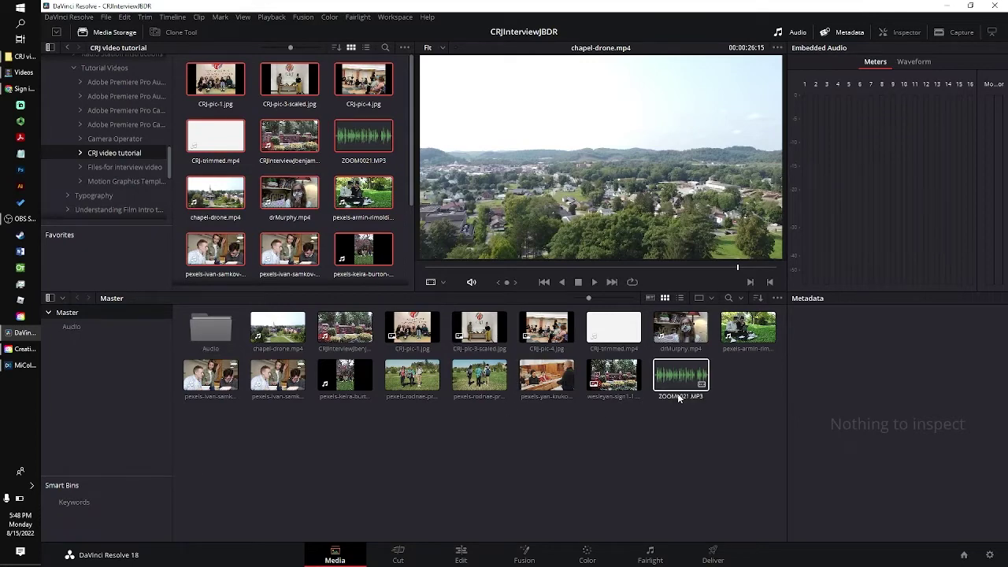
{"action": "left_click", "coordinate": [679, 397]}
{"action": "left_click_drag", "start_coordinate": [678, 398], "coordinate": [215, 332]}
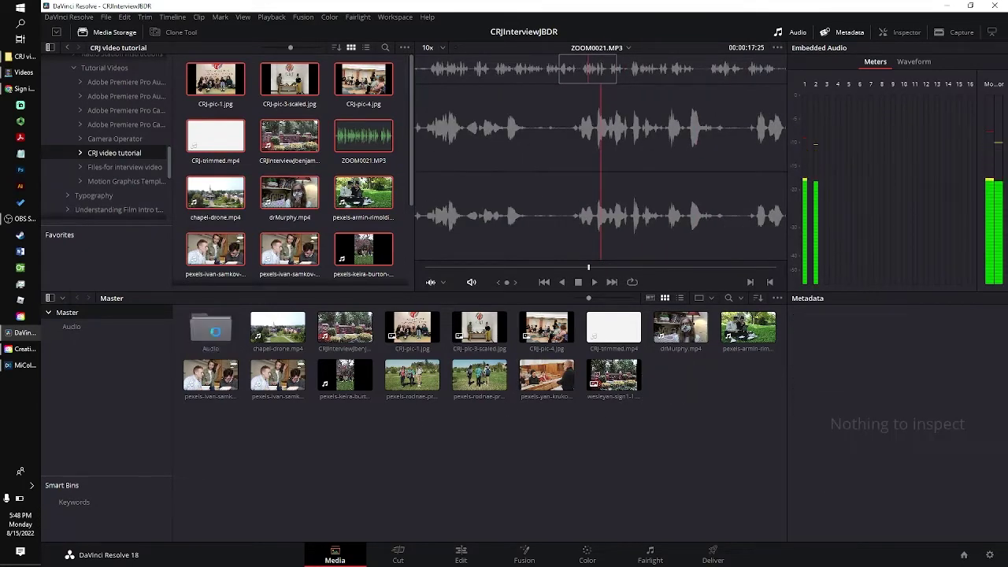
Create a 'stills' bin and move the four JPG photos, including the wesleyan sign, into it
{"action": "right_click", "coordinate": [370, 437]}
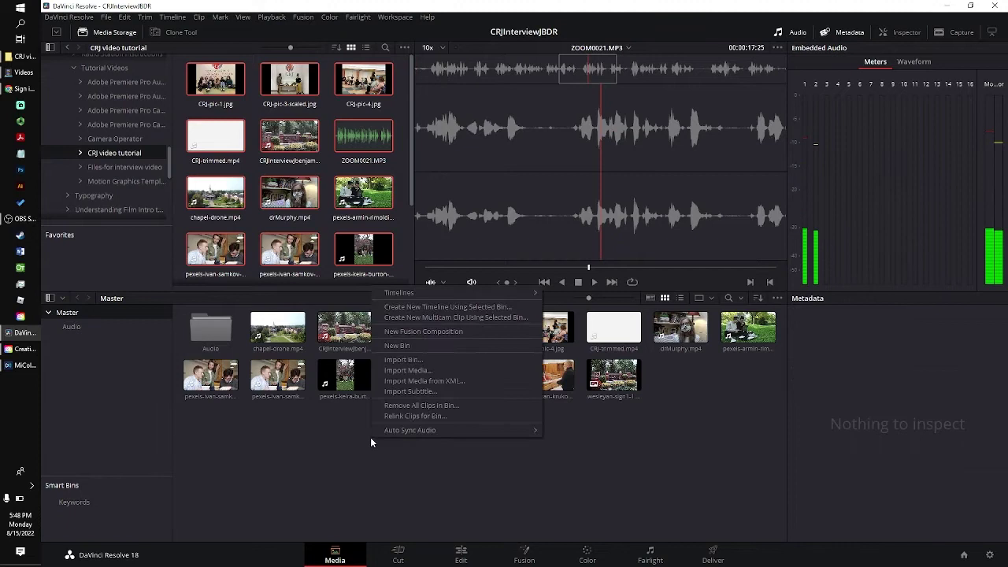
{"action": "left_click", "coordinate": [419, 346]}
{"action": "type", "text": "st"}
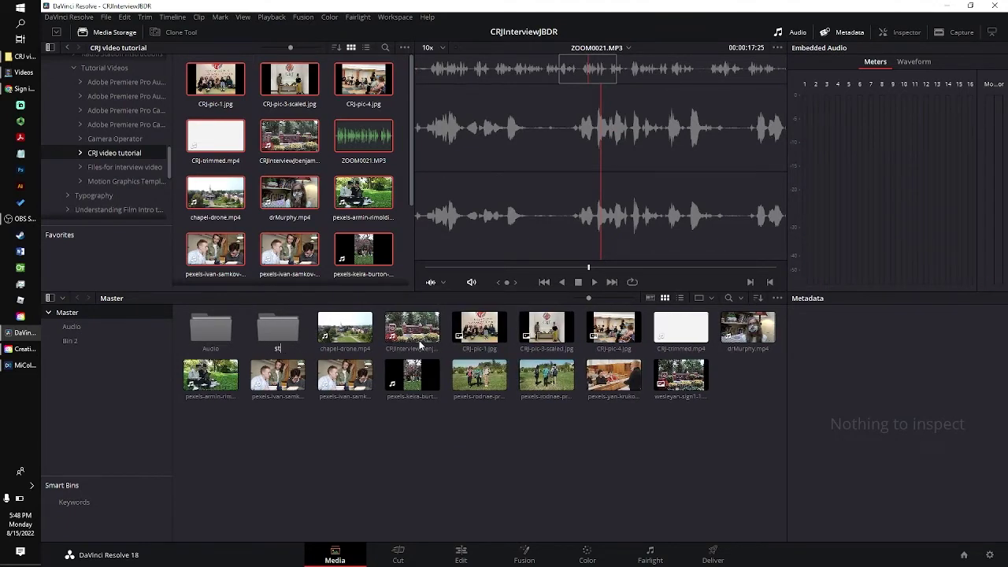
{"action": "type", "text": "ills"}
{"action": "key", "text": "Return"}
{"action": "left_click", "coordinate": [480, 327]}
{"action": "left_click", "coordinate": [546, 327], "text": "ctrl"}
{"action": "left_click", "coordinate": [613, 326], "text": "ctrl"}
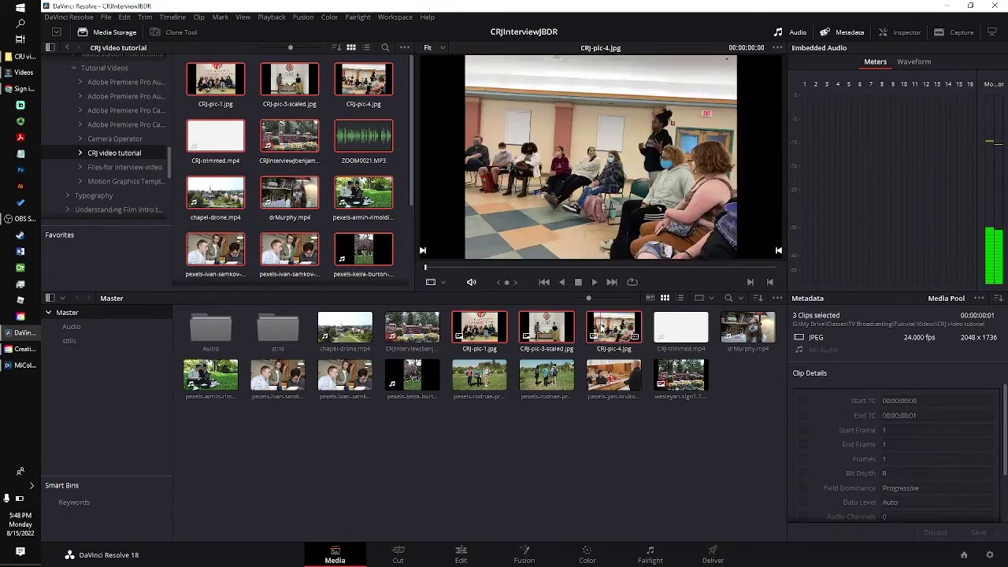
{"action": "left_click", "coordinate": [668, 379], "text": "ctrl"}
{"action": "left_click_drag", "start_coordinate": [508, 331], "coordinate": [279, 343]}
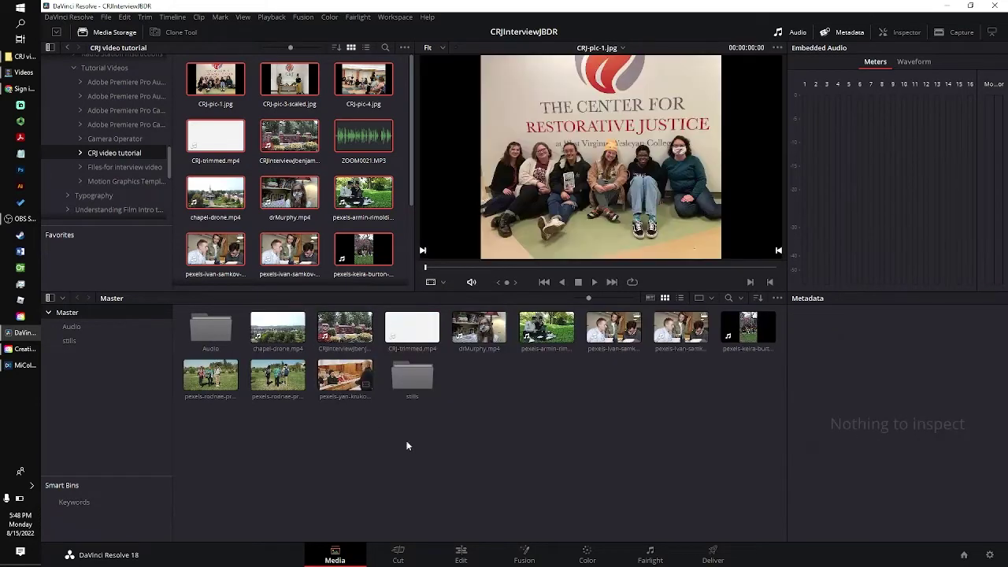
Create an 'Aroll' bin and move drMurphy.mp4 into it
{"action": "right_click", "coordinate": [469, 418]}
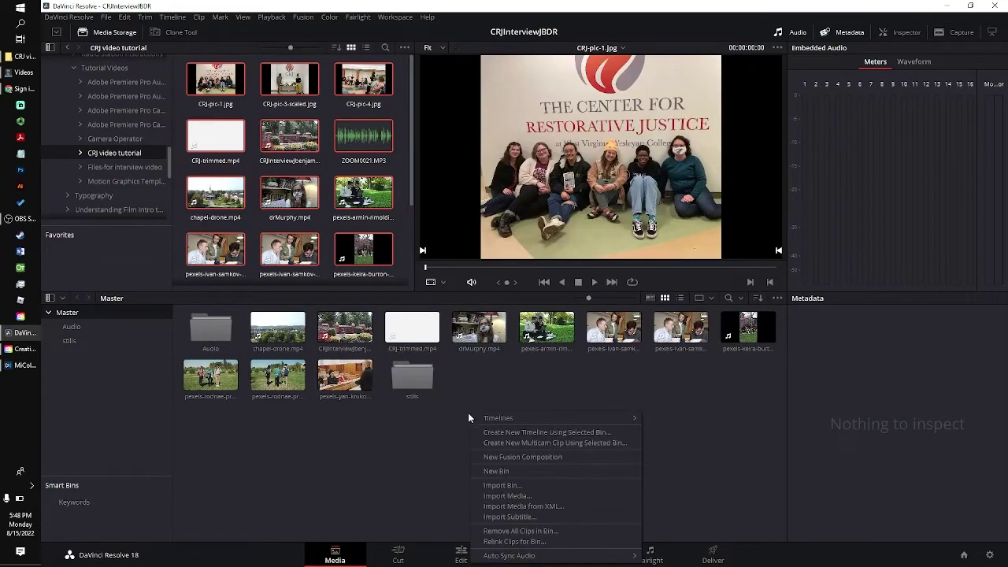
{"action": "left_click", "coordinate": [497, 470]}
{"action": "type", "text": "Aroll"}
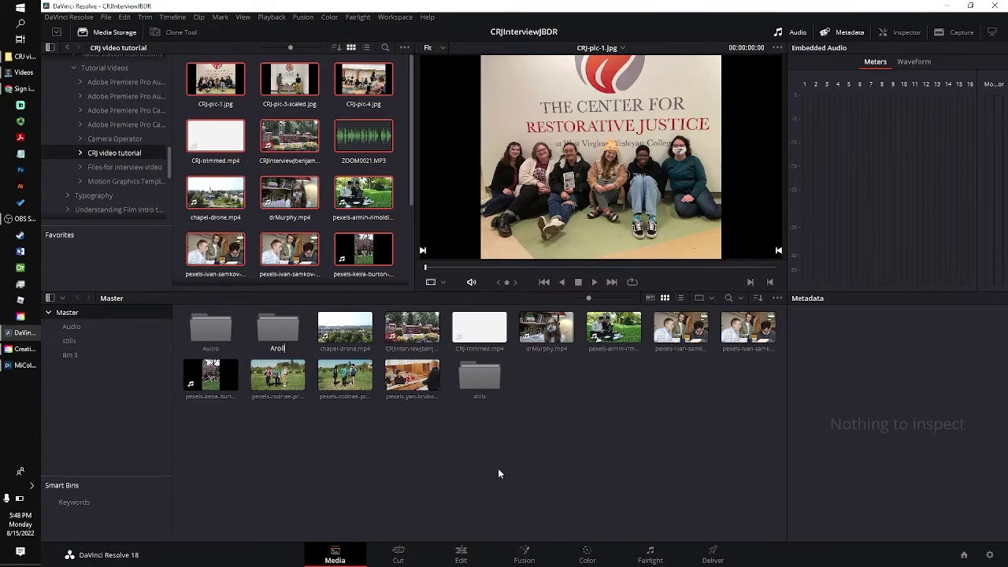
{"action": "key", "text": "Return"}
{"action": "left_click_drag", "start_coordinate": [552, 331], "coordinate": [271, 329]}
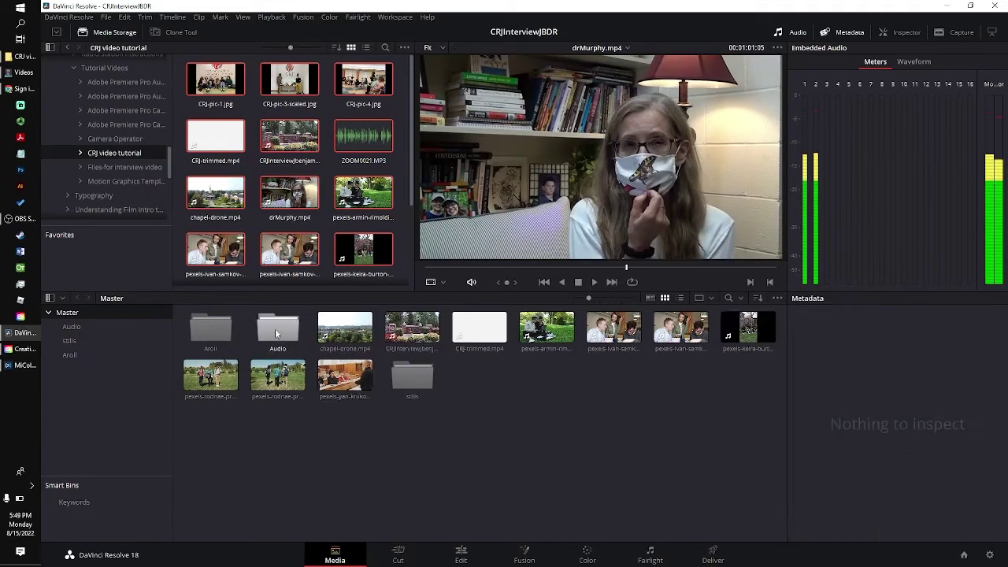
Create a 'Broll' bin and move six clips into it, including chapel-drone, CRJ-trimmed and the ivan samkov clips
{"action": "right_click", "coordinate": [441, 435]}
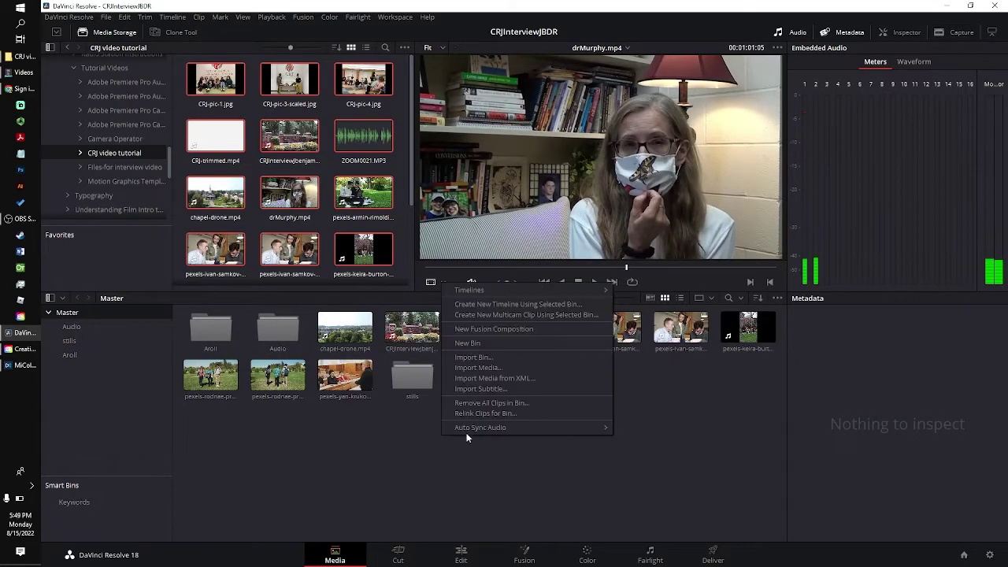
{"action": "left_click", "coordinate": [483, 344]}
{"action": "type", "text": "Broll"}
{"action": "key", "text": "Return"}
{"action": "left_click", "coordinate": [423, 337]}
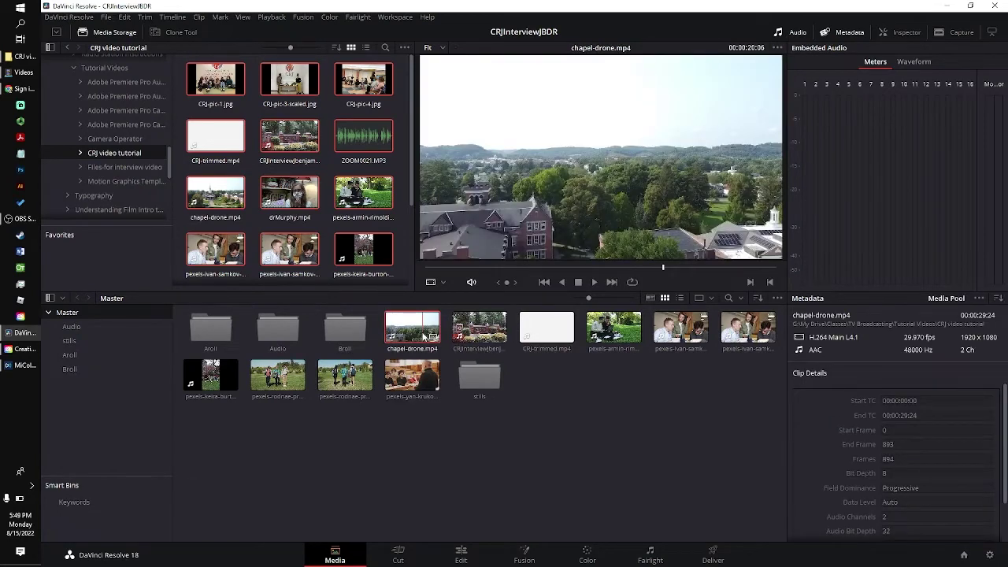
{"action": "left_click", "coordinate": [554, 337], "text": "ctrl"}
{"action": "left_click", "coordinate": [680, 331], "text": "ctrl"}
{"action": "left_click", "coordinate": [745, 334], "text": "ctrl"}
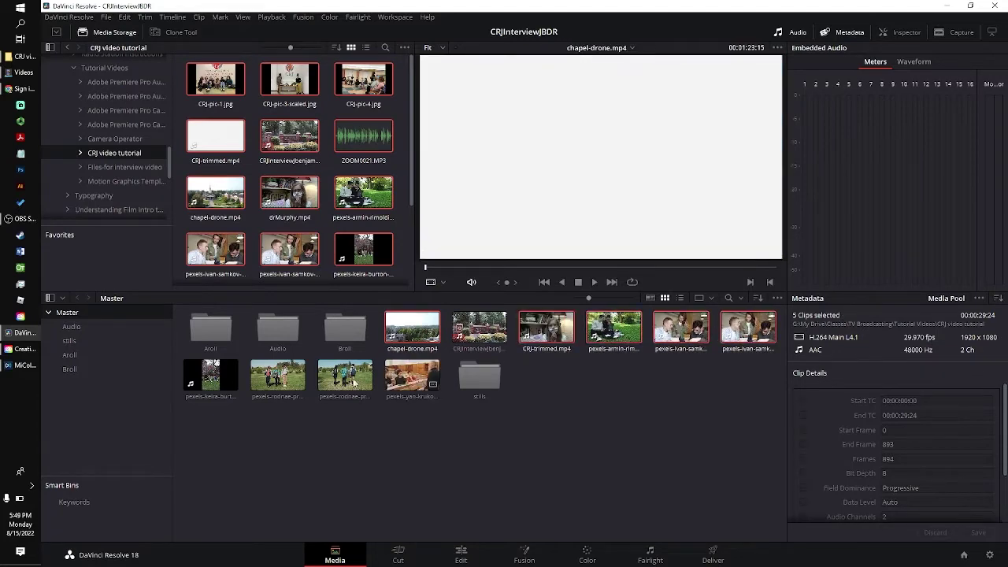
{"action": "left_click", "coordinate": [345, 375], "text": "ctrl"}
{"action": "left_click", "coordinate": [218, 385], "text": "ctrl"}
{"action": "left_click_drag", "start_coordinate": [218, 384], "coordinate": [355, 333]}
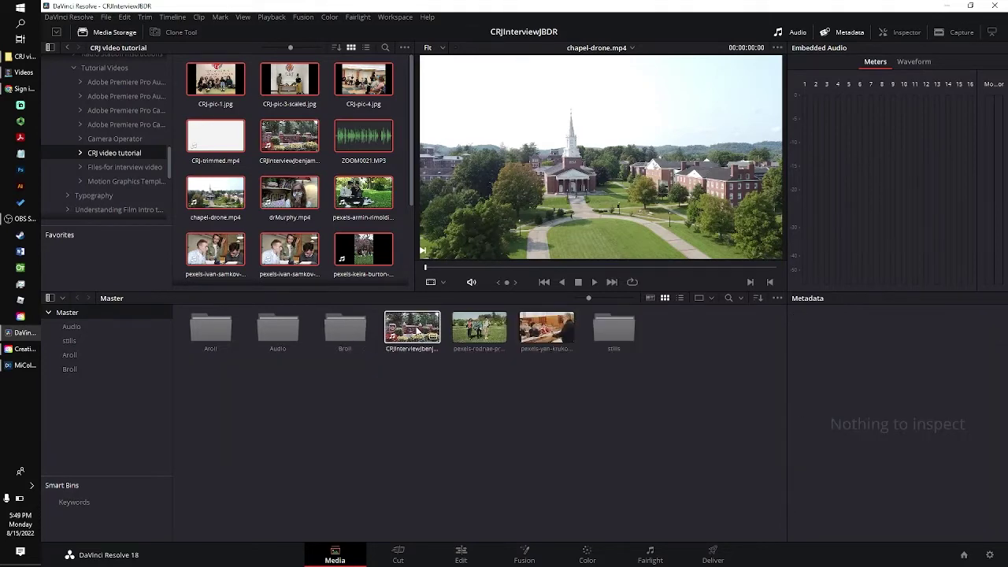
Delete CRJInterviewbenjamin from the pool and move the remaining rodnae clip into Broll
{"action": "left_click", "coordinate": [415, 336]}
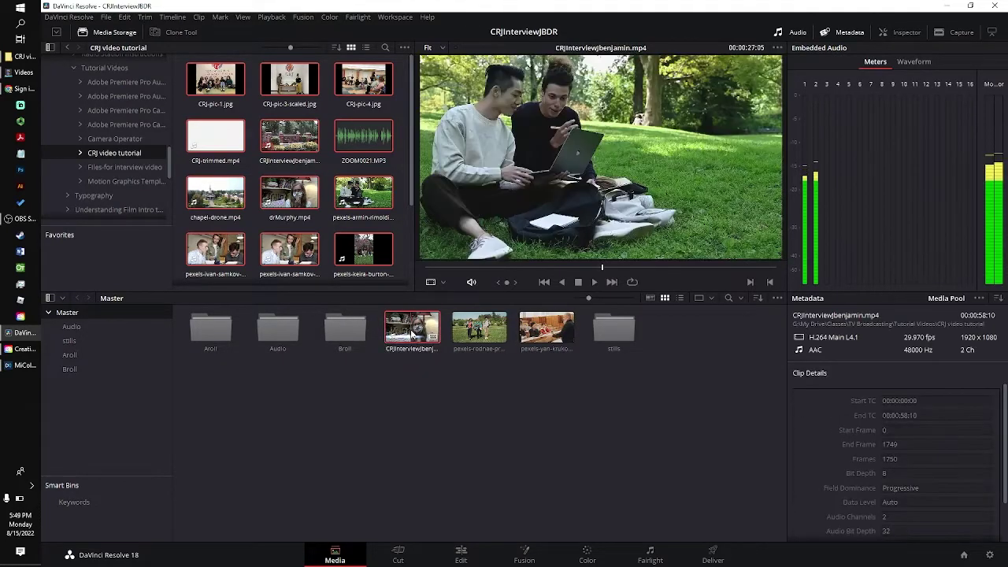
{"action": "key", "text": "Delete"}
{"action": "left_click_drag", "start_coordinate": [412, 330], "coordinate": [347, 335]}
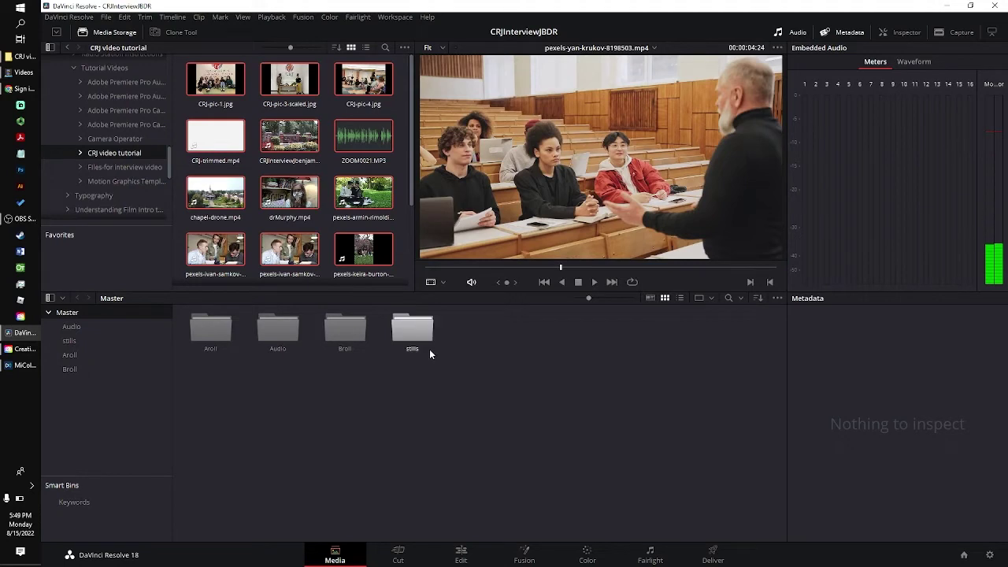
On the Edit page, place drMurphy.mp4 from the Aroll bin at the start of the timeline
{"action": "left_click", "coordinate": [461, 555]}
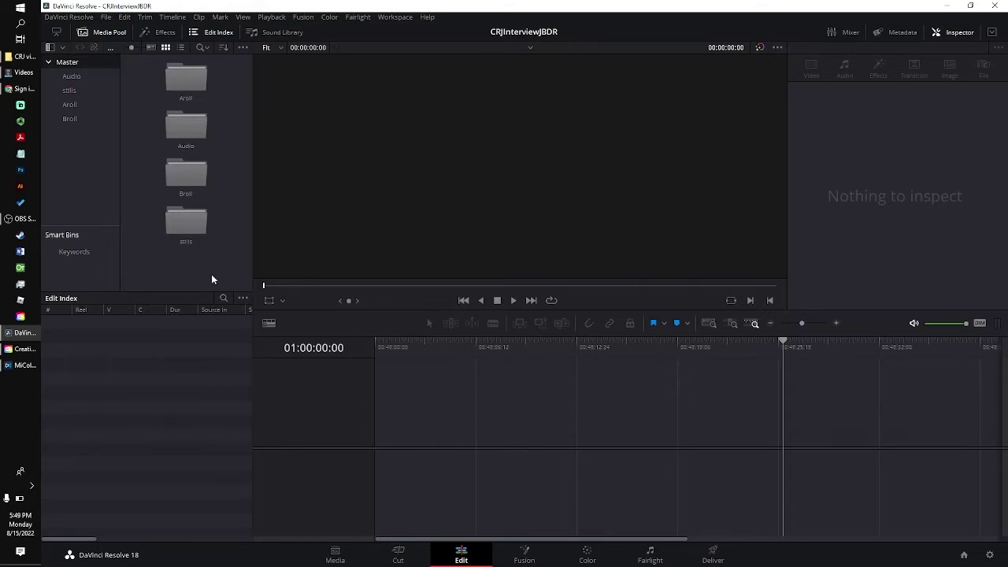
{"action": "double_click", "coordinate": [186, 79]}
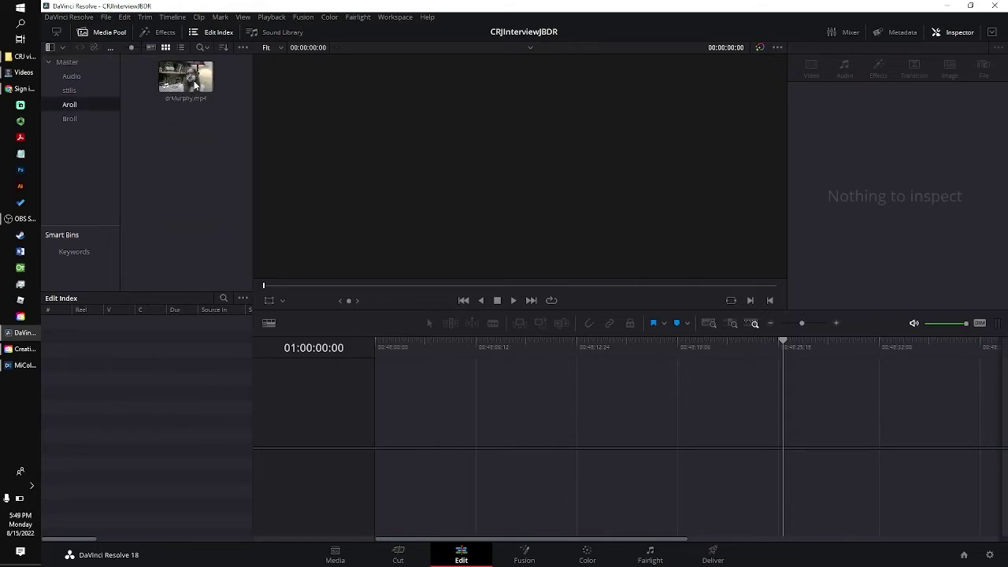
{"action": "left_click", "coordinate": [185, 79]}
{"action": "left_click_drag", "start_coordinate": [186, 79], "coordinate": [438, 453]}
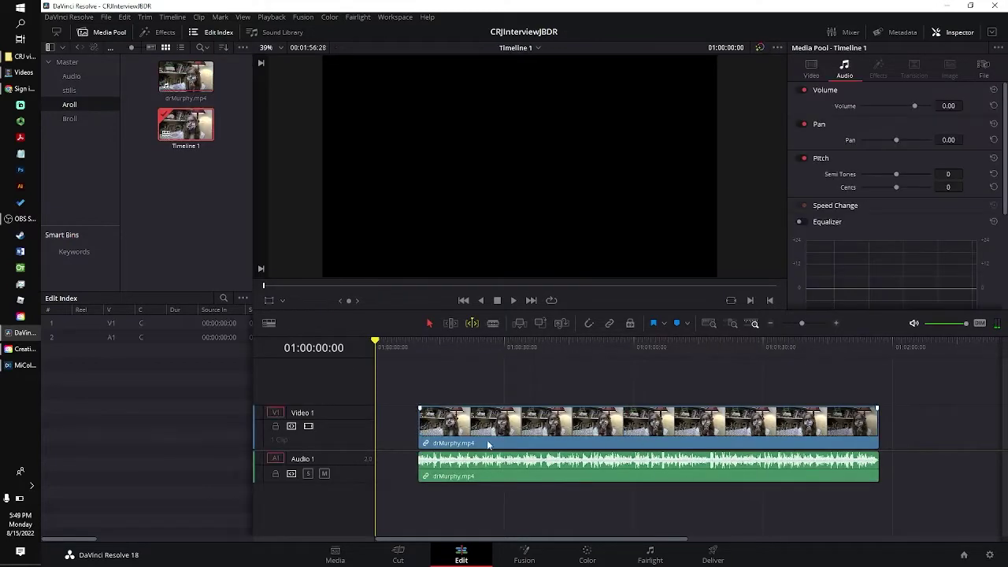
{"action": "left_click", "coordinate": [556, 430]}
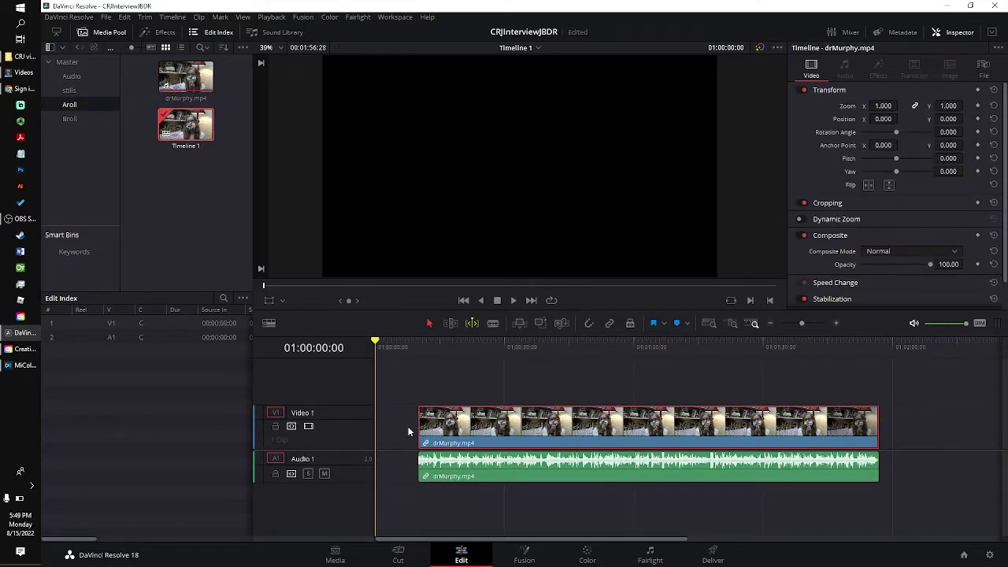
{"action": "left_click_drag", "start_coordinate": [561, 429], "coordinate": [519, 429]}
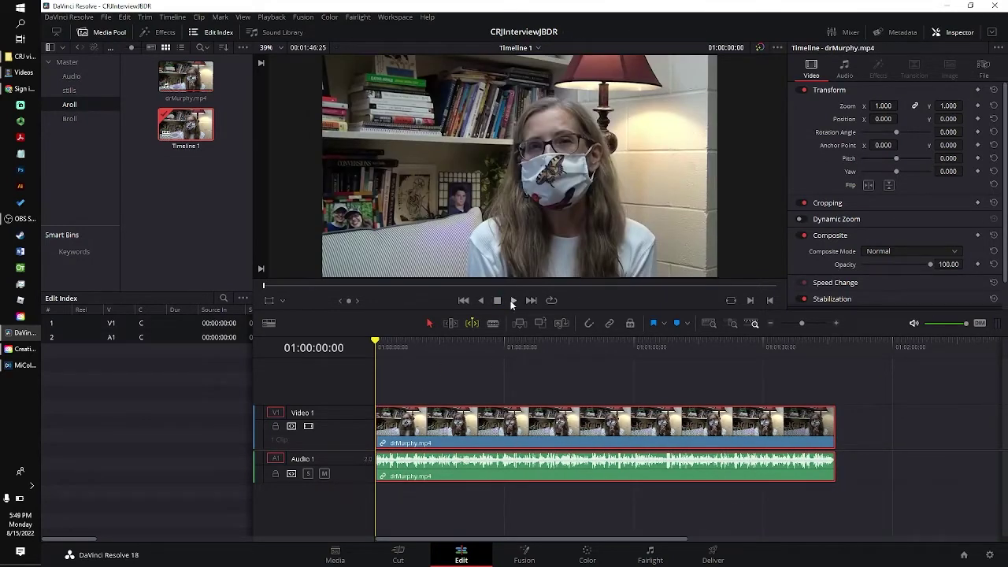
Play the interview and park the playhead at about 01:00:19:22
{"action": "left_click", "coordinate": [513, 302]}
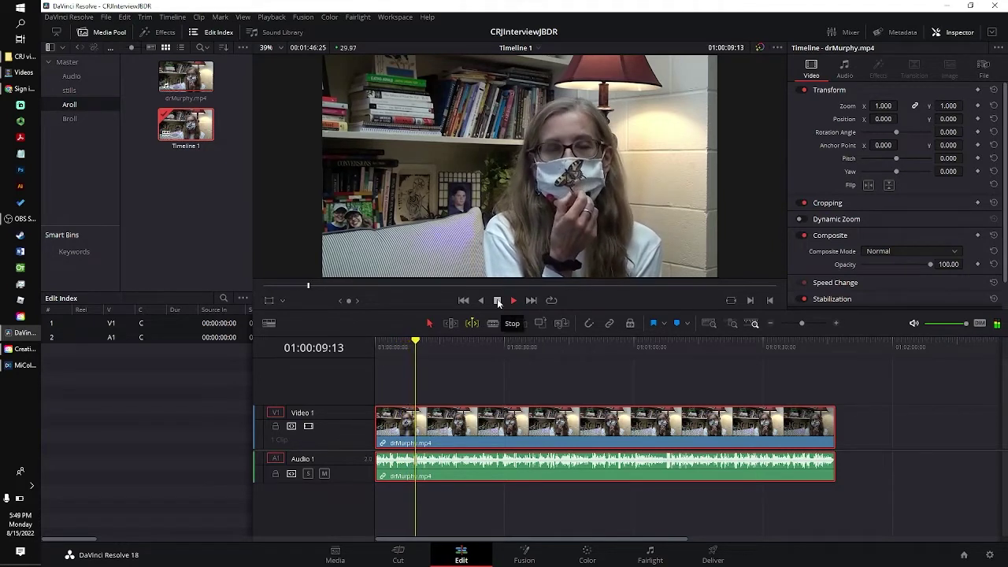
{"action": "key", "text": "space"}
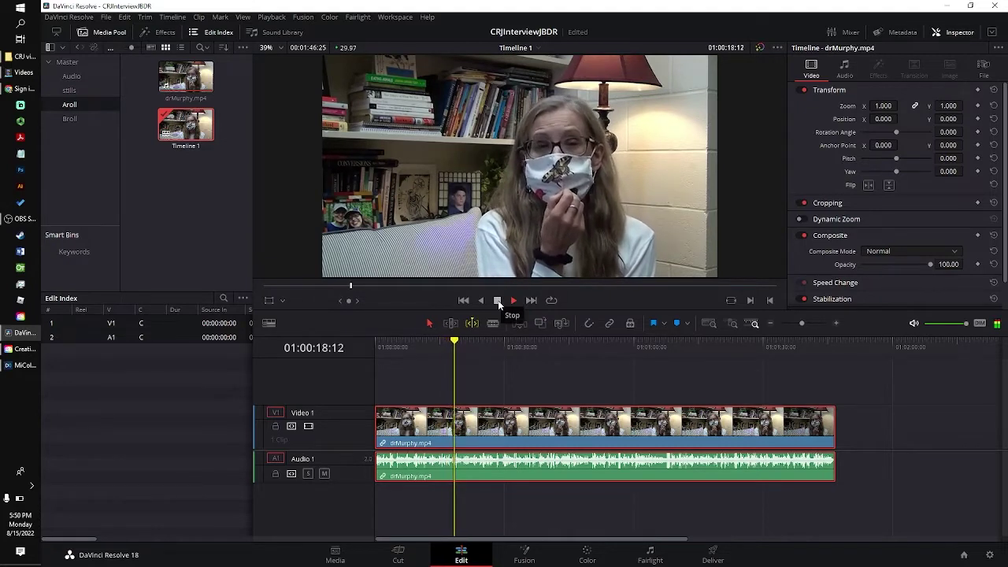
{"action": "left_click", "coordinate": [498, 300]}
{"action": "left_click", "coordinate": [512, 300]}
{"action": "left_click", "coordinate": [498, 301]}
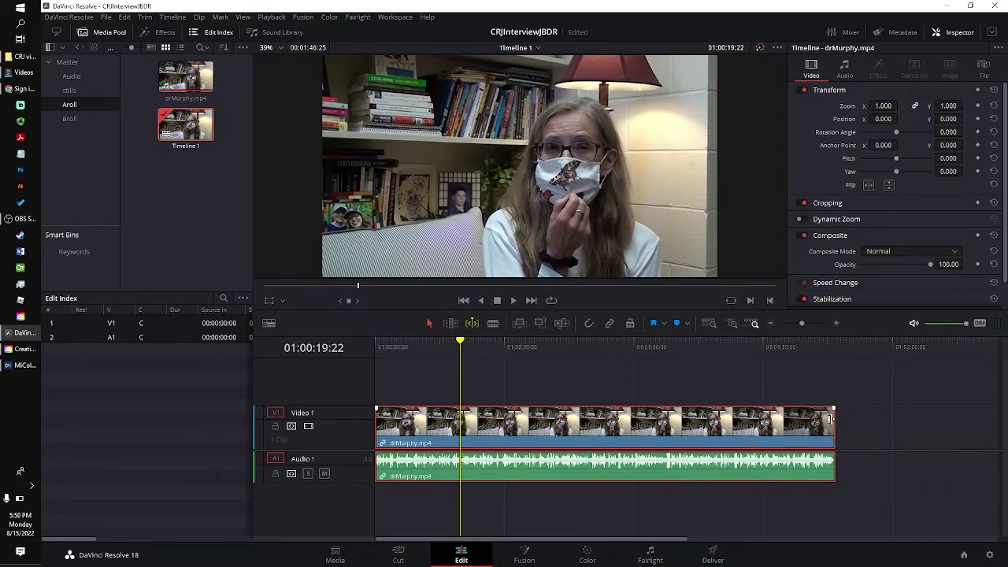
Drag the drMurphy clip's right edge left to end at the playhead, 01:00:19:22
{"action": "left_click_drag", "start_coordinate": [829, 419], "coordinate": [460, 424]}
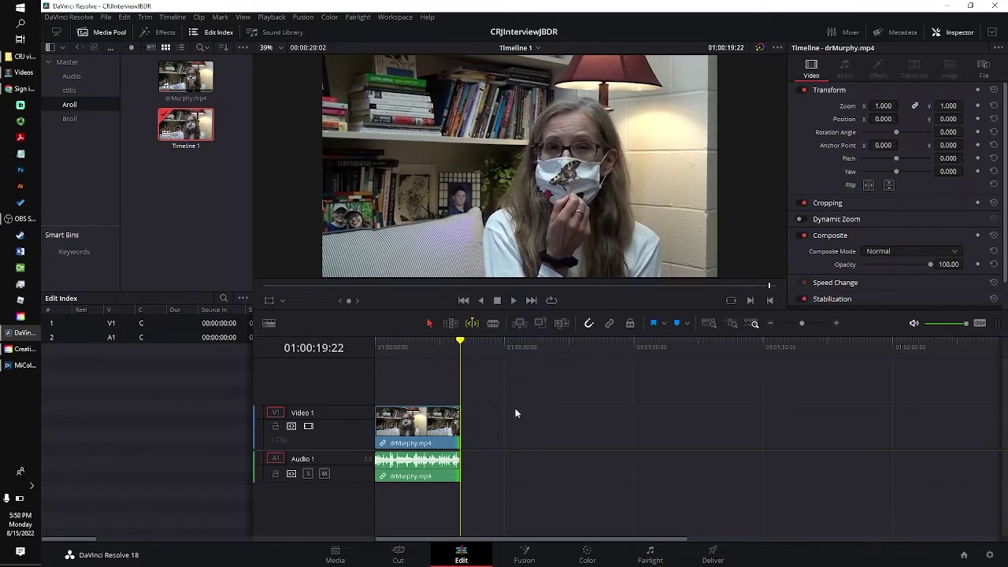
{"action": "left_click_drag", "start_coordinate": [455, 429], "coordinate": [460, 429]}
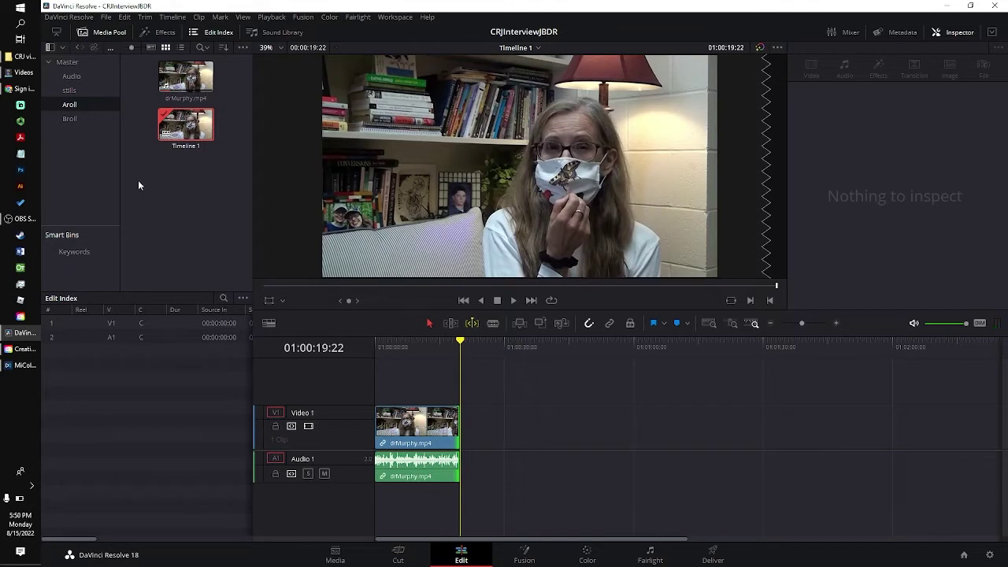
Place ZOOM0021.MP3 on a new Audio 2 track, blade it in two, and move the cut piece right
{"action": "left_click", "coordinate": [73, 76]}
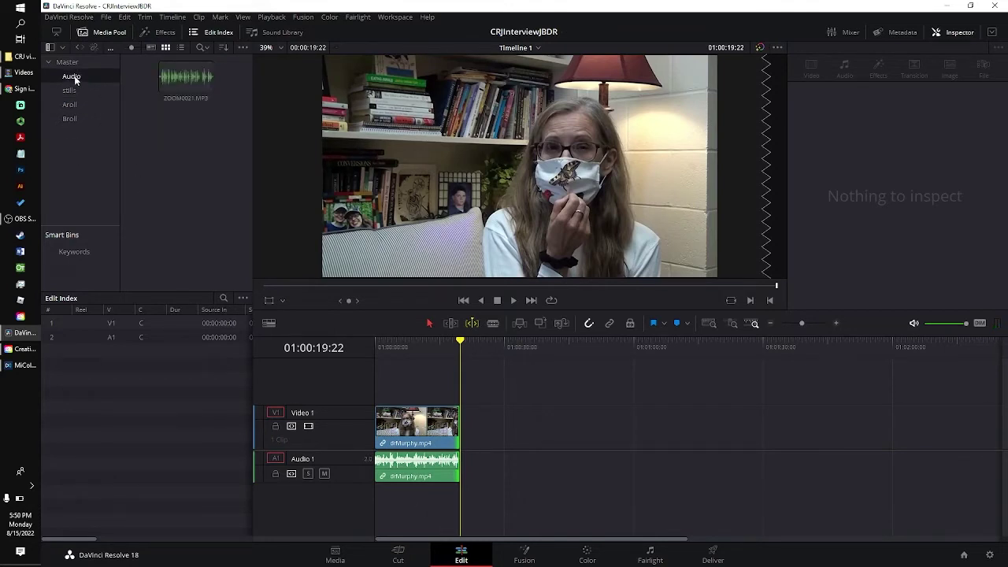
{"action": "left_click_drag", "start_coordinate": [186, 77], "coordinate": [384, 512]}
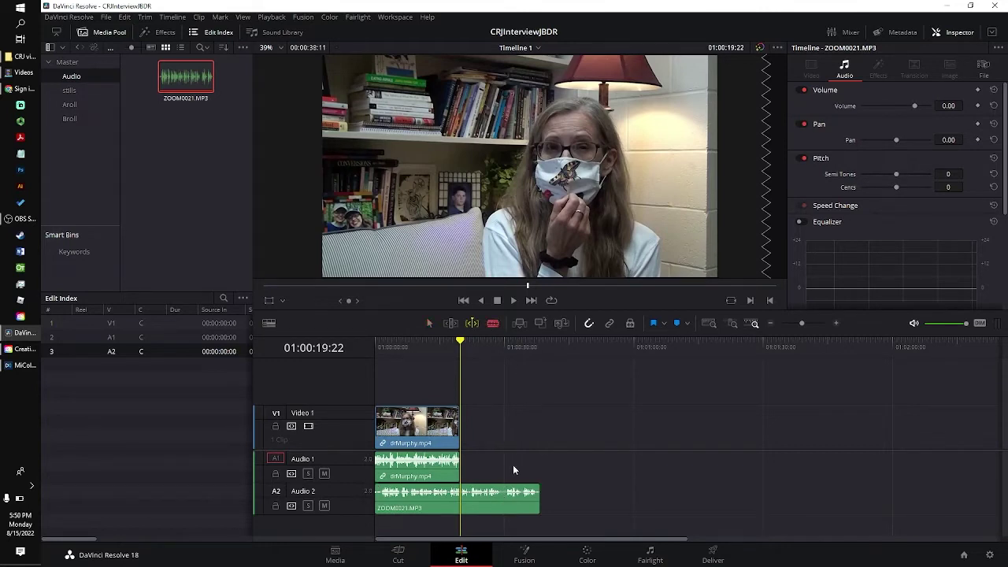
{"action": "left_click", "coordinate": [505, 500]}
{"action": "left_click_drag", "start_coordinate": [521, 501], "coordinate": [676, 501]}
{"action": "left_click", "coordinate": [431, 428]}
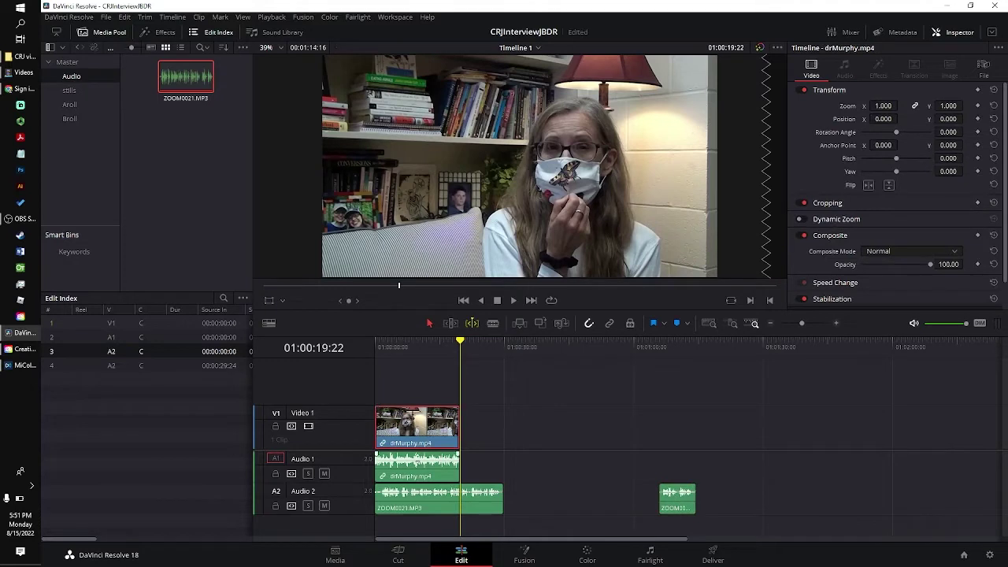
With Linked Selection on, put the interview between the two ZOOM parts and save
{"action": "left_click", "coordinate": [609, 323]}
{"action": "left_click", "coordinate": [587, 394]}
{"action": "left_click", "coordinate": [413, 446]}
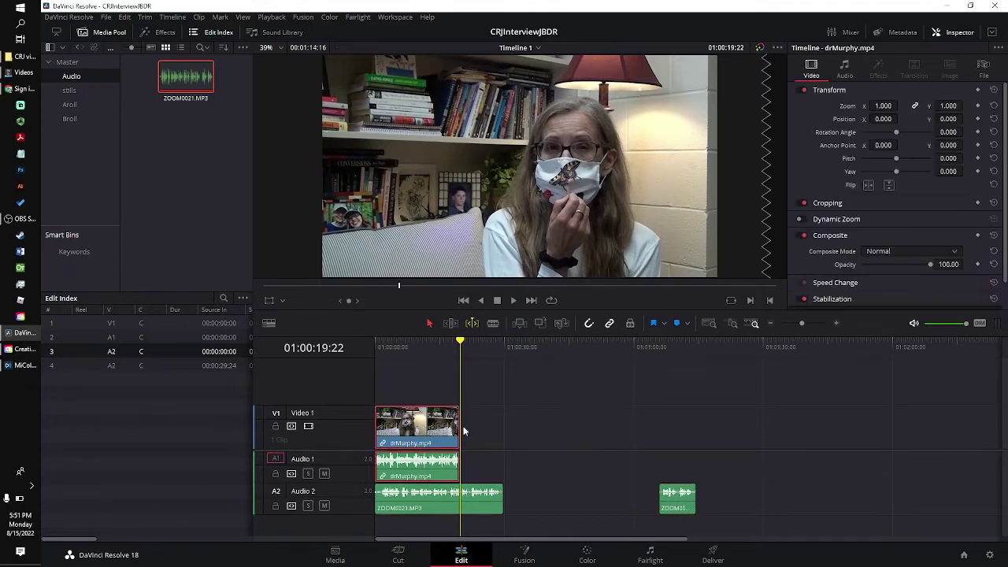
{"action": "left_click_drag", "start_coordinate": [405, 435], "coordinate": [534, 435]}
{"action": "left_click_drag", "start_coordinate": [679, 498], "coordinate": [611, 499]}
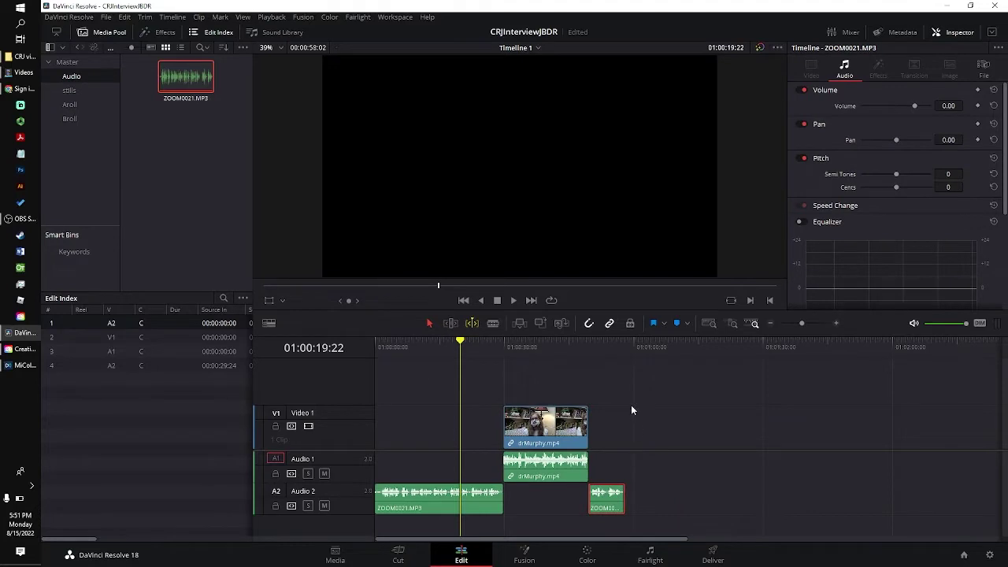
{"action": "key", "text": "ctrl+s"}
Place wesleyan-sign1-1.jpg from the stills bin at the start of Video 1 and shorten it
{"action": "left_click", "coordinate": [80, 117]}
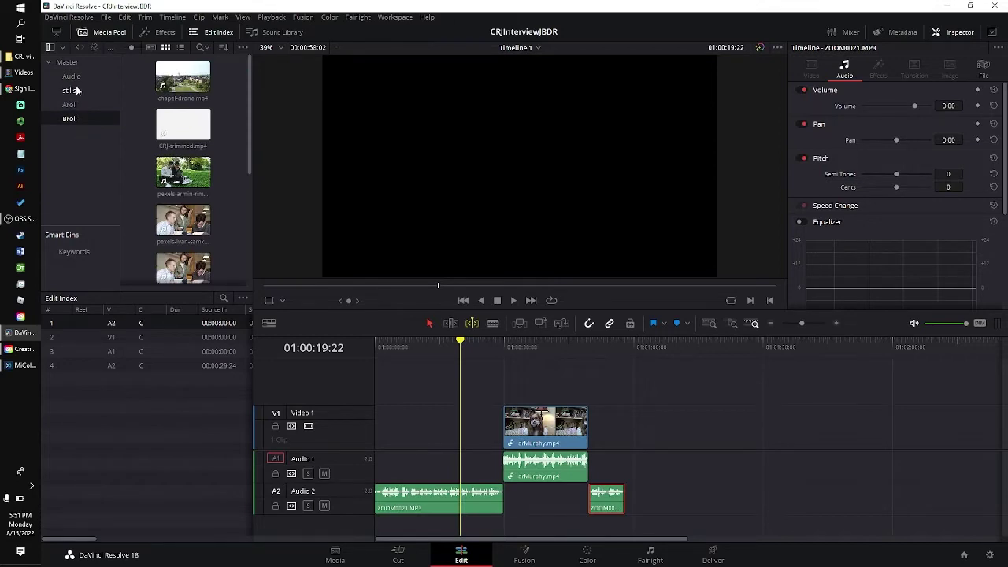
{"action": "left_click", "coordinate": [77, 90]}
{"action": "left_click", "coordinate": [193, 222]}
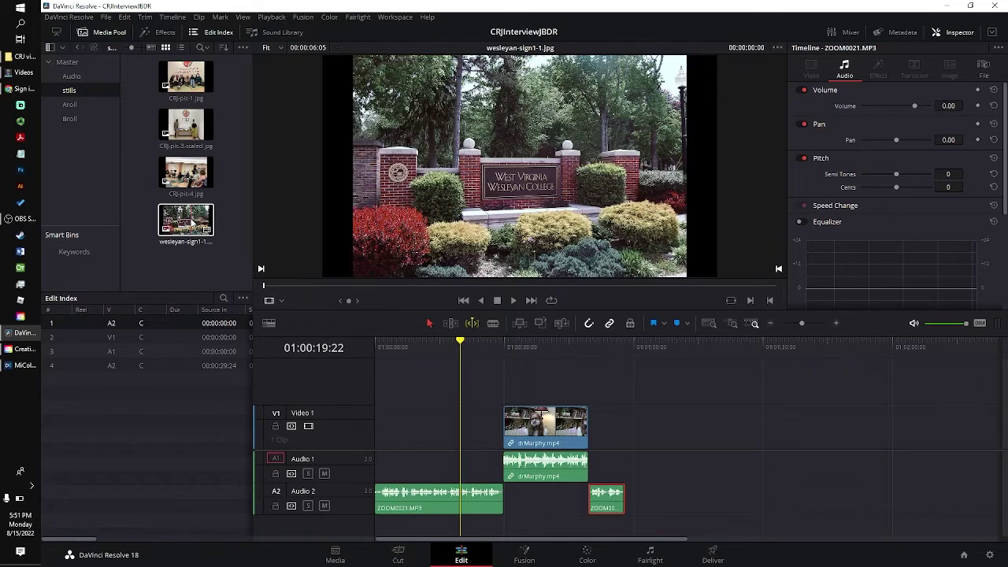
{"action": "left_click_drag", "start_coordinate": [193, 223], "coordinate": [387, 426]}
{"action": "left_click", "coordinate": [75, 142]}
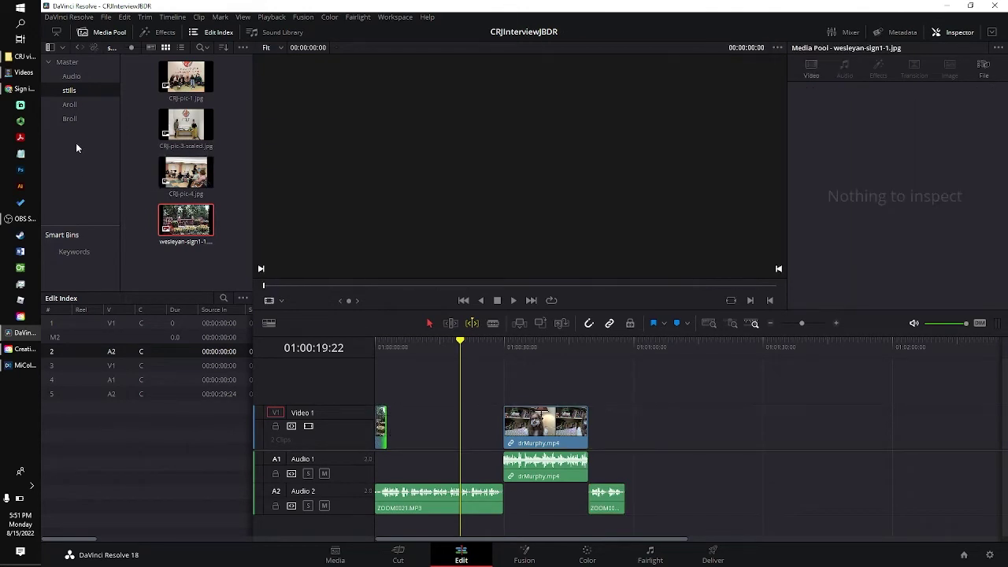
{"action": "left_click", "coordinate": [76, 119]}
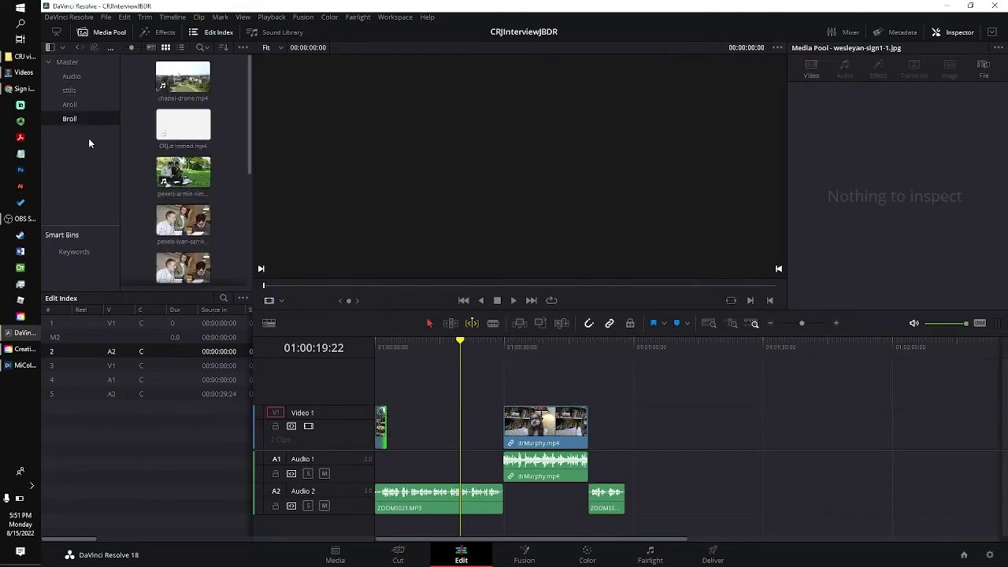
Add chapel-drone.mp4 to Video 1, remove its A1 audio, and shorten it
{"action": "left_click", "coordinate": [187, 82]}
{"action": "left_click_drag", "start_coordinate": [187, 82], "coordinate": [732, 432]}
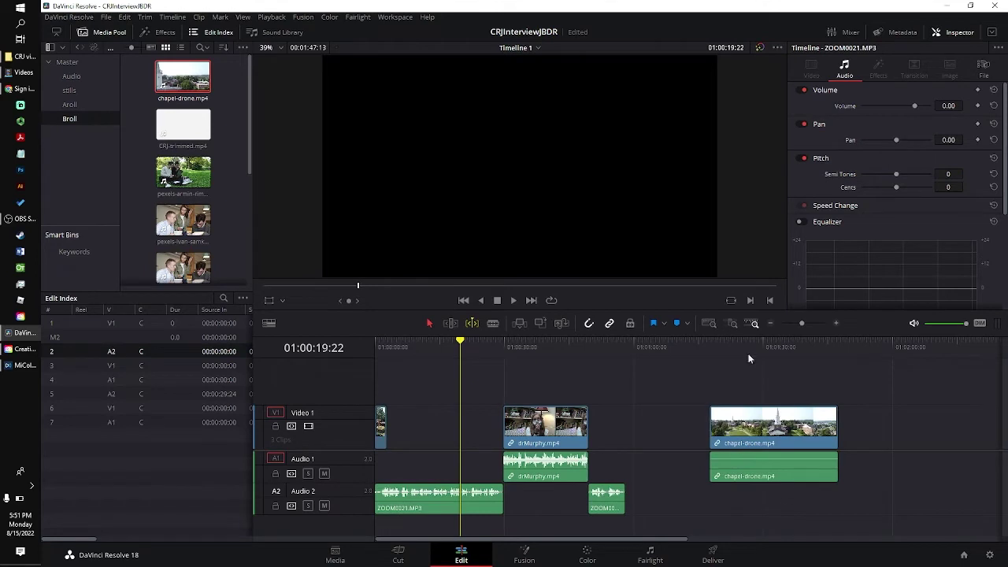
{"action": "left_click", "coordinate": [820, 476]}
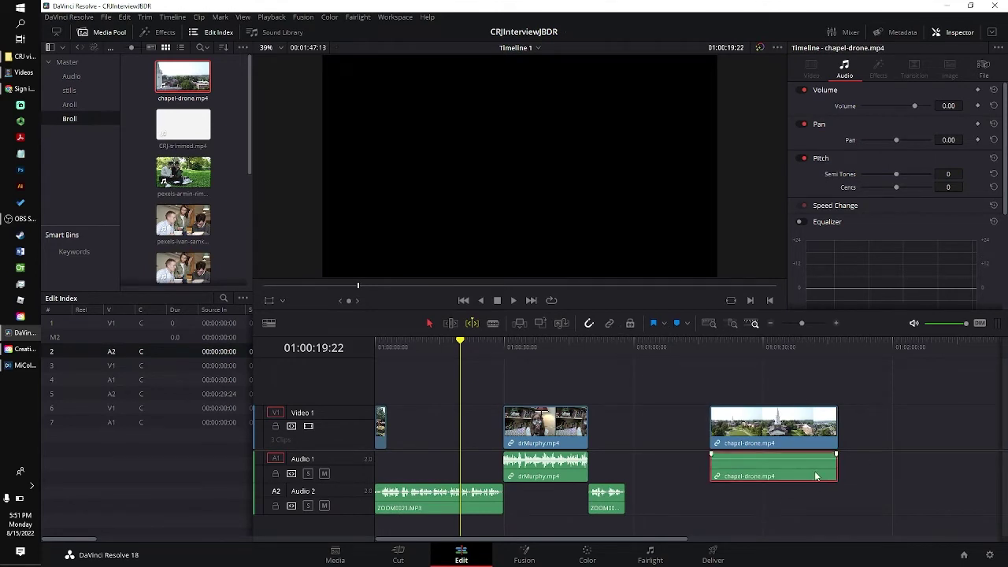
{"action": "key", "text": "ctrl+z"}
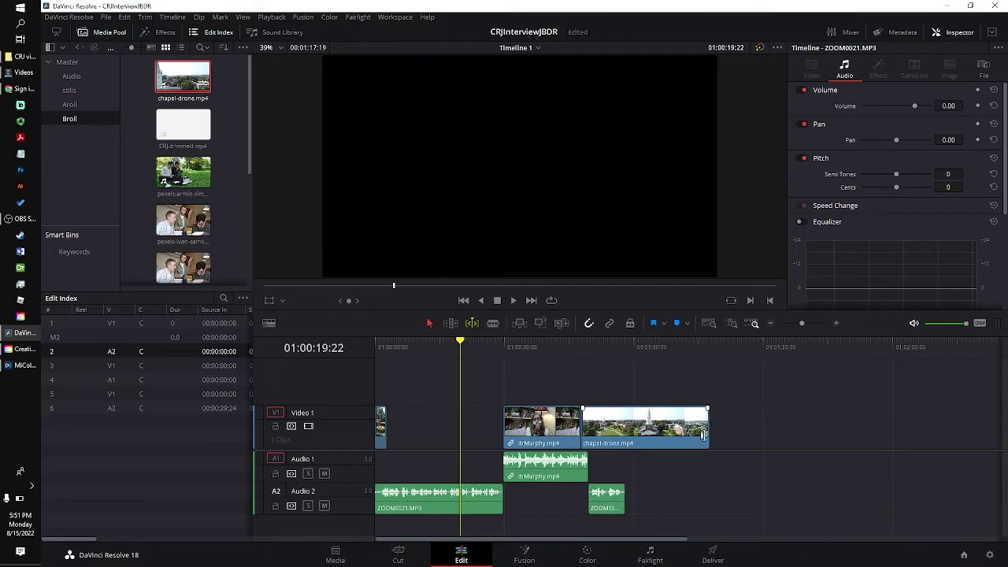
{"action": "left_click_drag", "start_coordinate": [707, 433], "coordinate": [424, 420]}
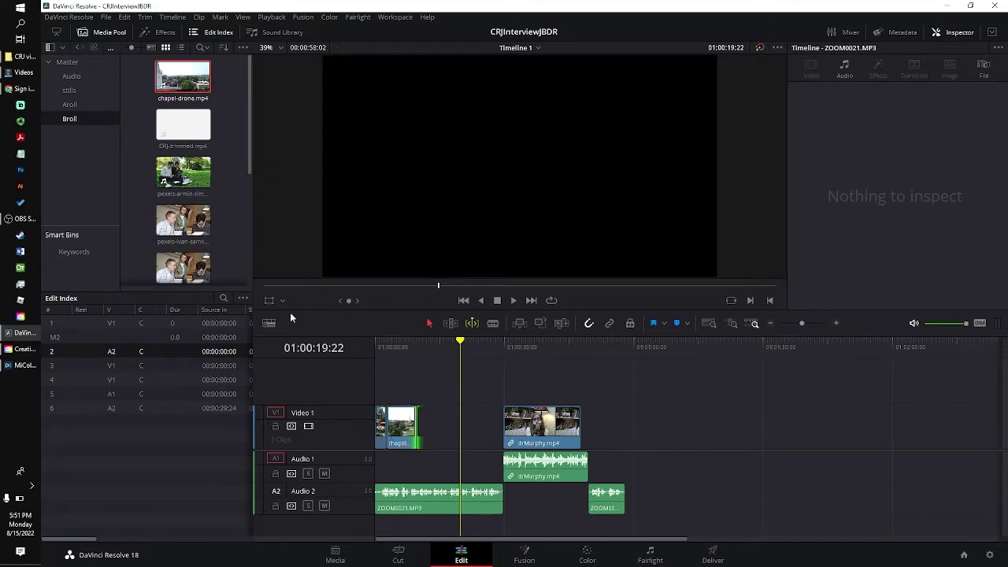
Add the pexels-armin-rimoldi clip after chapel-drone, delete its A1 audio, and trim it shorter
{"action": "left_click", "coordinate": [185, 179]}
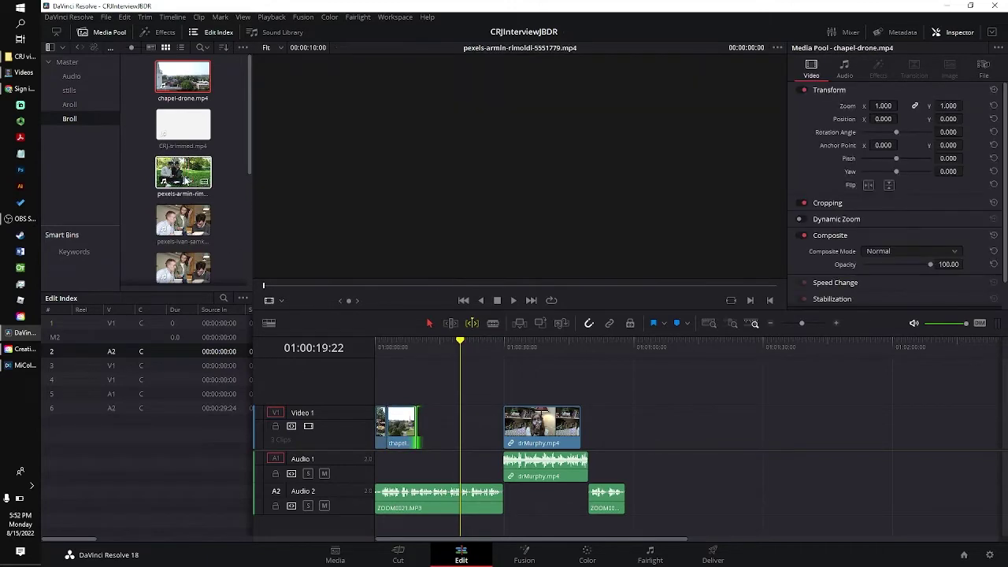
{"action": "left_click_drag", "start_coordinate": [185, 179], "coordinate": [430, 464]}
{"action": "left_click", "coordinate": [429, 465]}
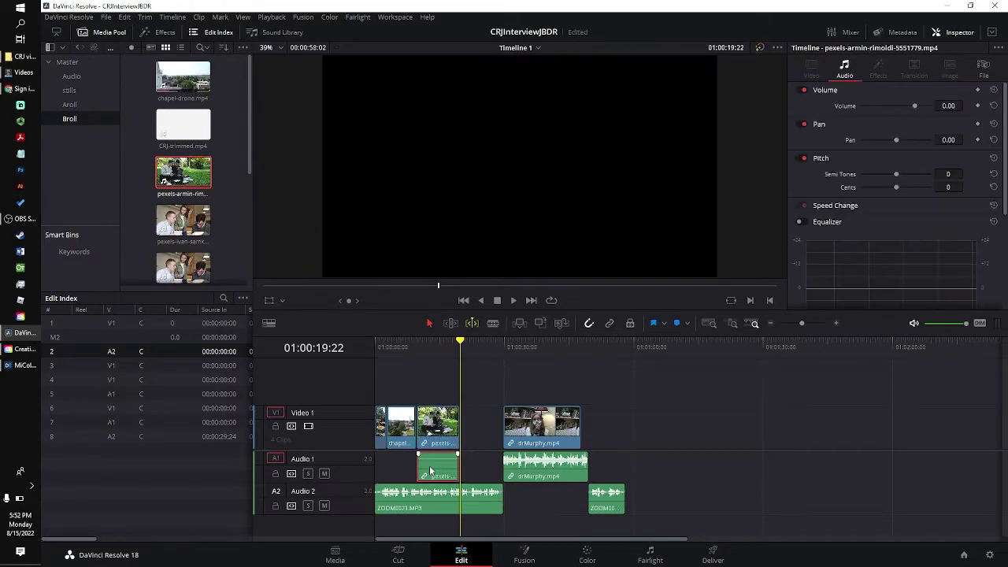
{"action": "key", "text": "Delete"}
{"action": "key", "text": "ctrl+z"}
{"action": "left_click", "coordinate": [434, 470]}
{"action": "right_click", "coordinate": [434, 470]}
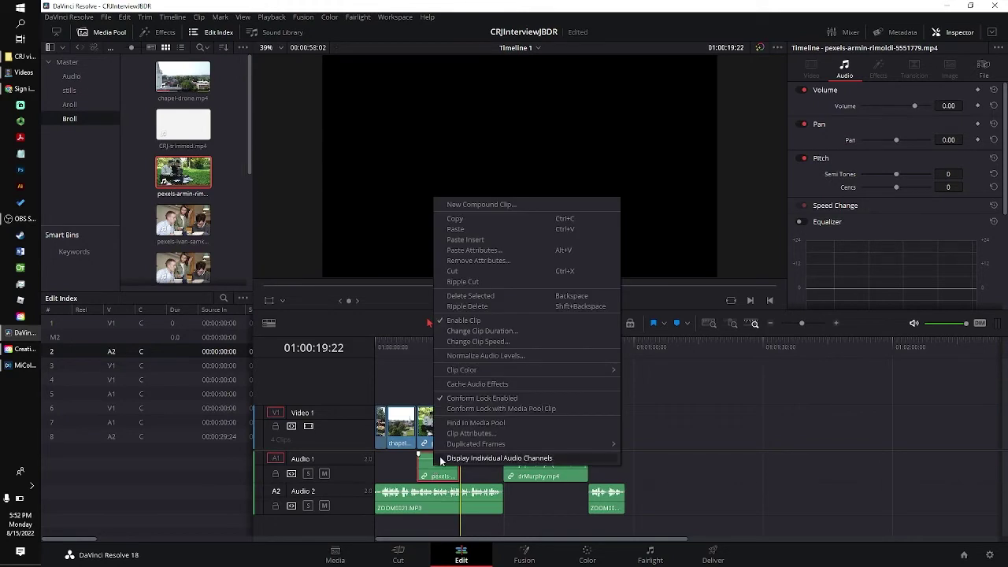
{"action": "left_click", "coordinate": [467, 279]}
{"action": "key", "text": "Delete"}
{"action": "left_click_drag", "start_coordinate": [459, 429], "coordinate": [451, 431]}
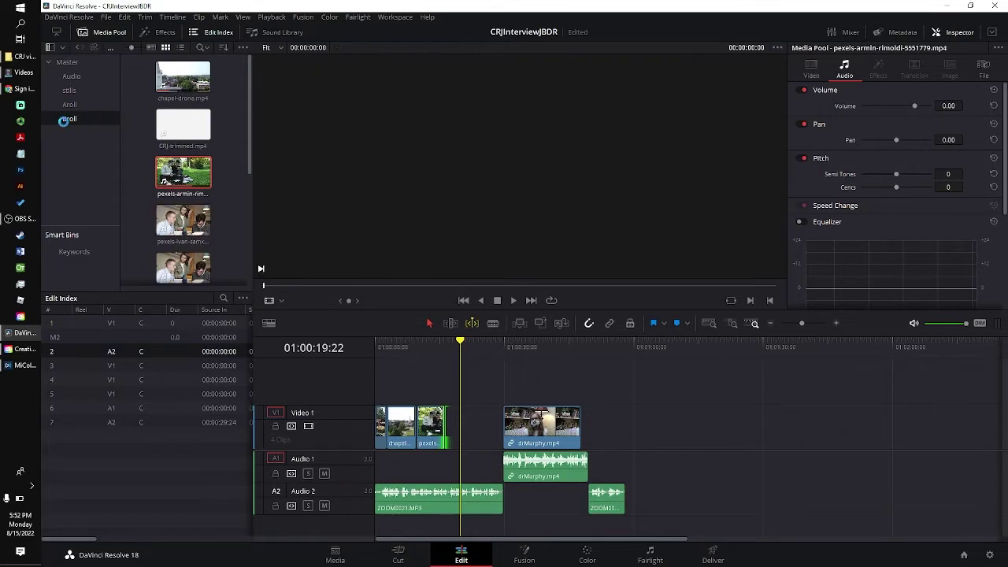
{"action": "left_click", "coordinate": [70, 104]}
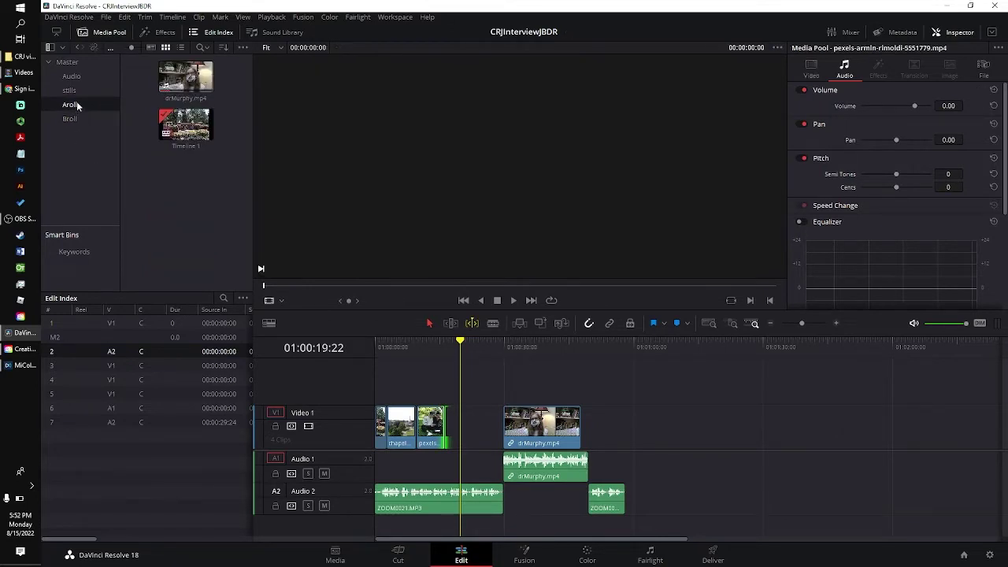
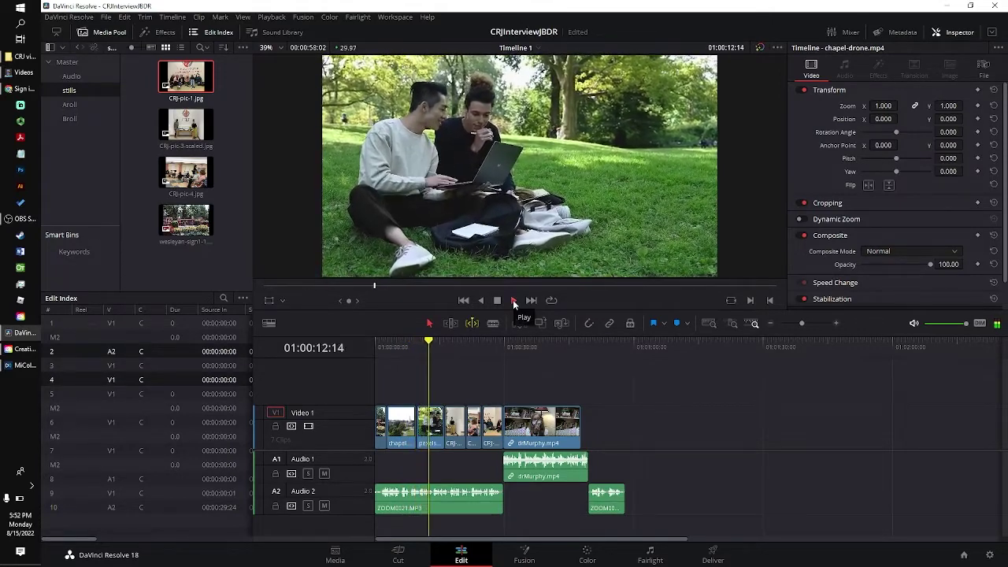
Shorten the pexels B-roll clip's end and slide the next clip left to close the gap
{"action": "left_click", "coordinate": [498, 302]}
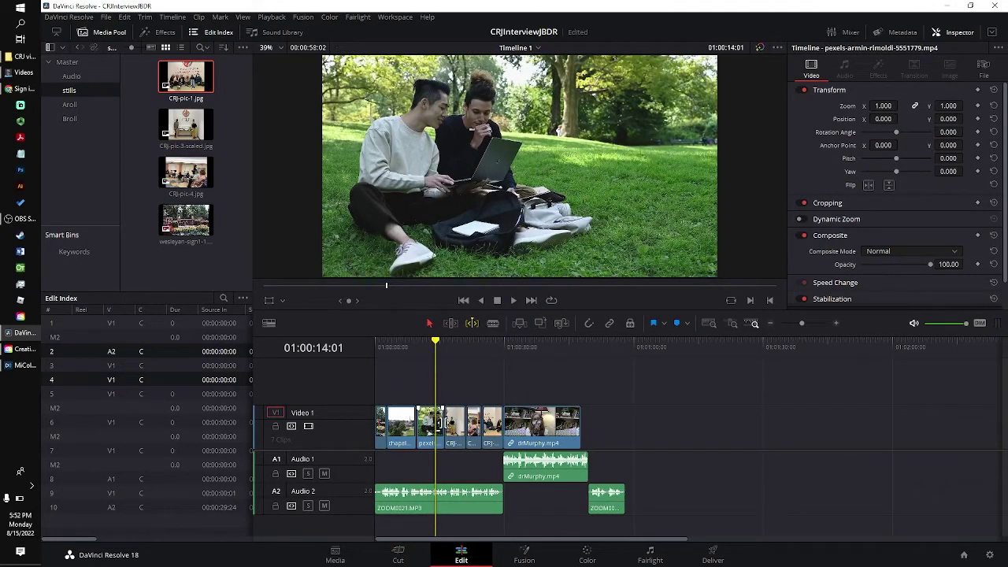
{"action": "mouse_move", "coordinate": [439, 421]}
{"action": "left_mouse_down"}
{"action": "mouse_move", "coordinate": [402, 423]}
{"action": "mouse_move", "coordinate": [446, 432]}
{"action": "left_mouse_up"}
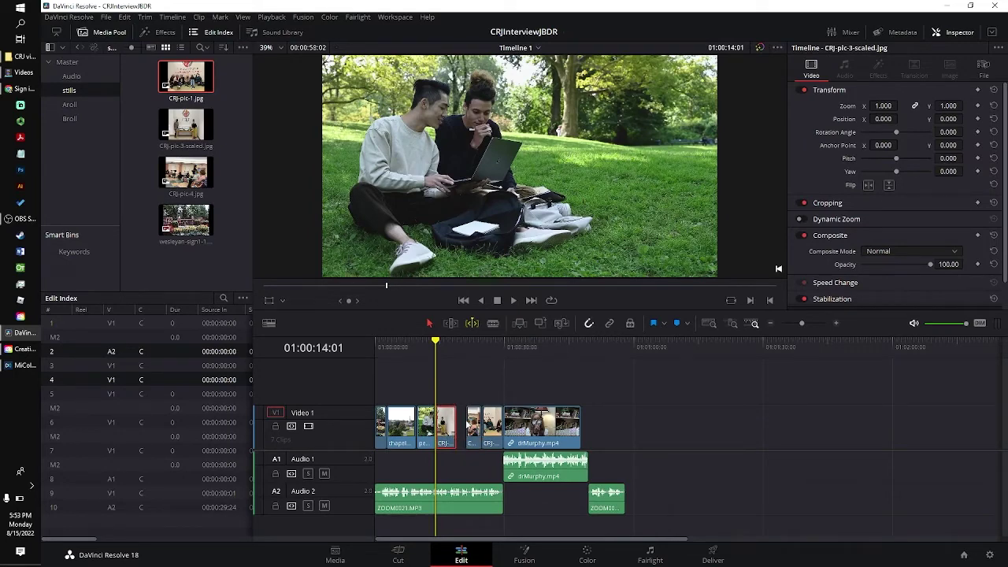
{"action": "left_click_drag", "start_coordinate": [469, 417], "coordinate": [460, 417]}
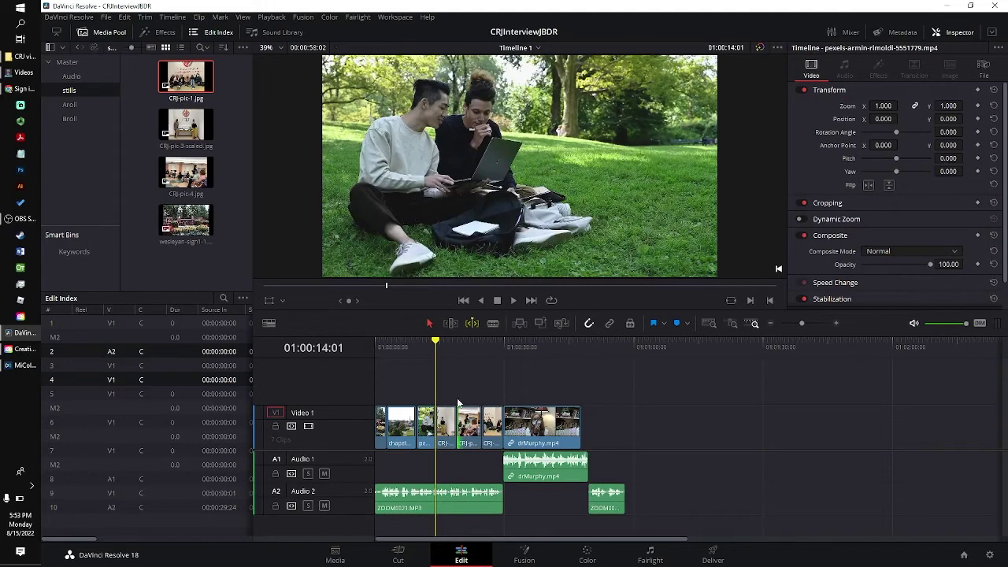
{"action": "left_click_drag", "start_coordinate": [434, 337], "coordinate": [524, 358]}
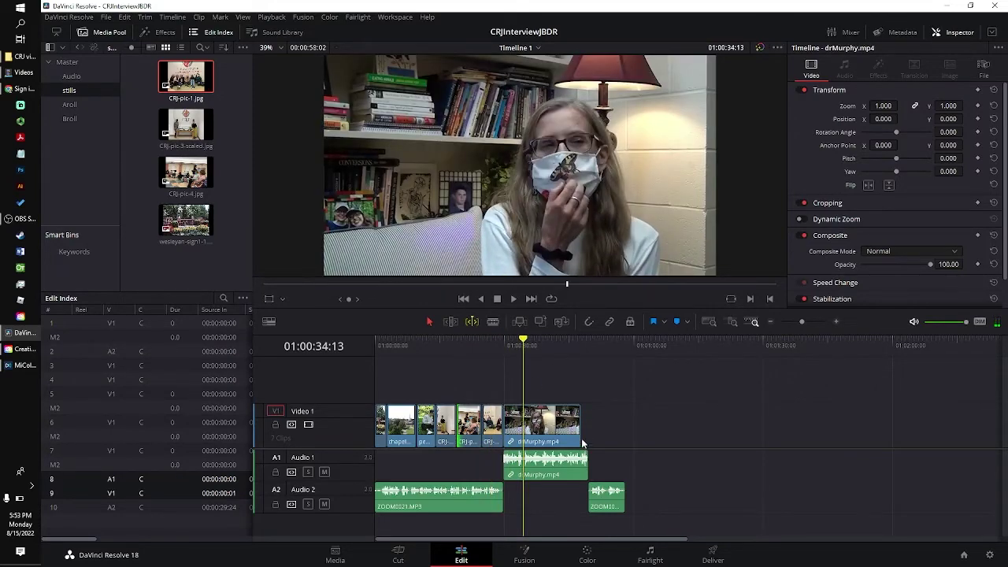
Lengthen drMurphy.mp4's end, play back the timeline's end, and open the Broll bin
{"action": "left_click_drag", "start_coordinate": [583, 443], "coordinate": [589, 443]}
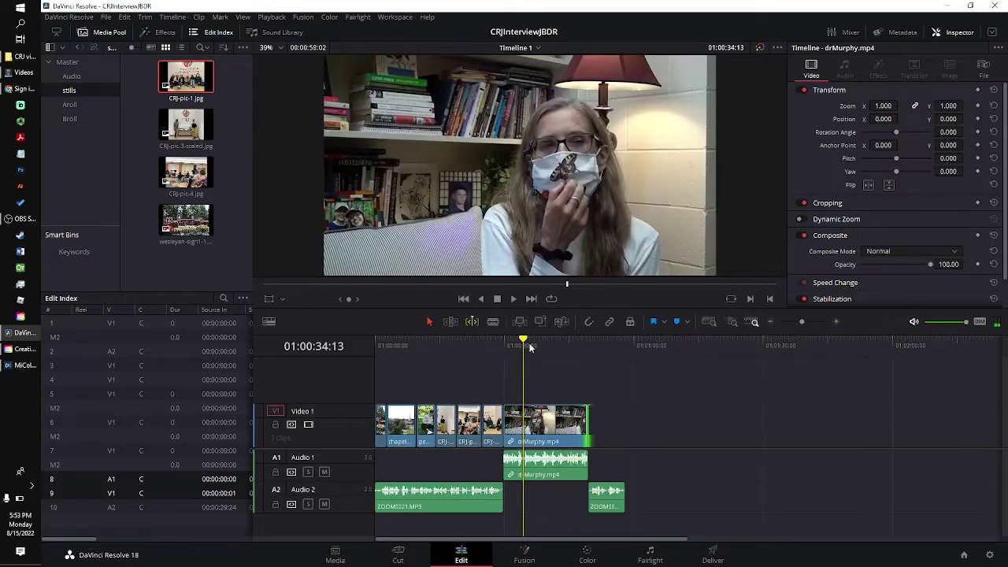
{"action": "left_click_drag", "start_coordinate": [528, 343], "coordinate": [592, 351]}
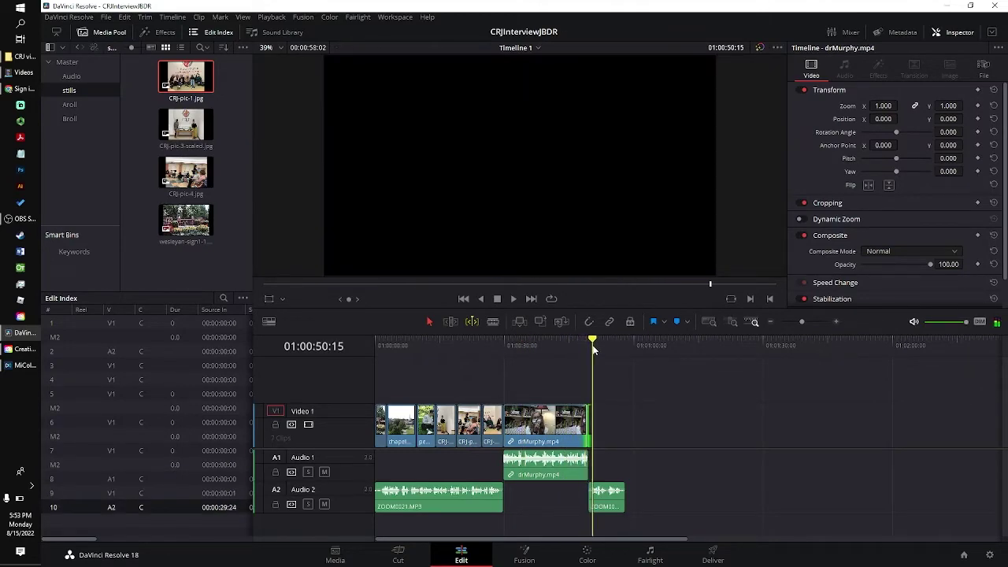
{"action": "left_click", "coordinate": [510, 300]}
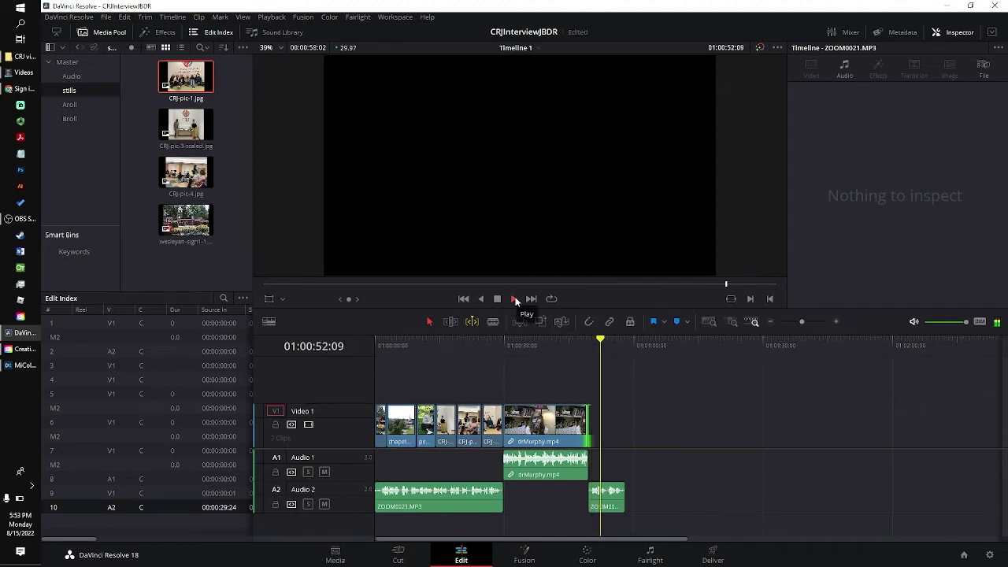
{"action": "left_click", "coordinate": [498, 299]}
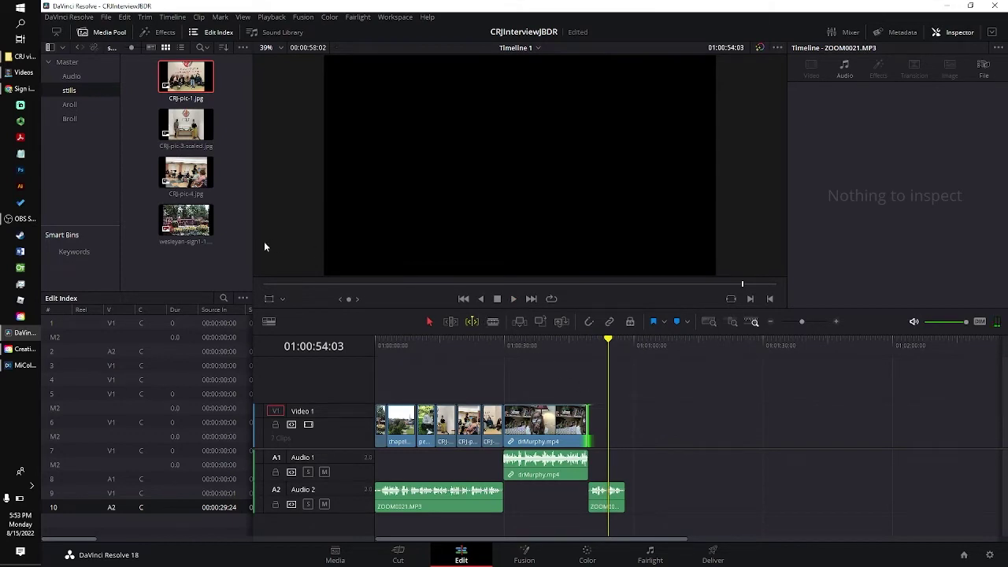
{"action": "left_click", "coordinate": [69, 118]}
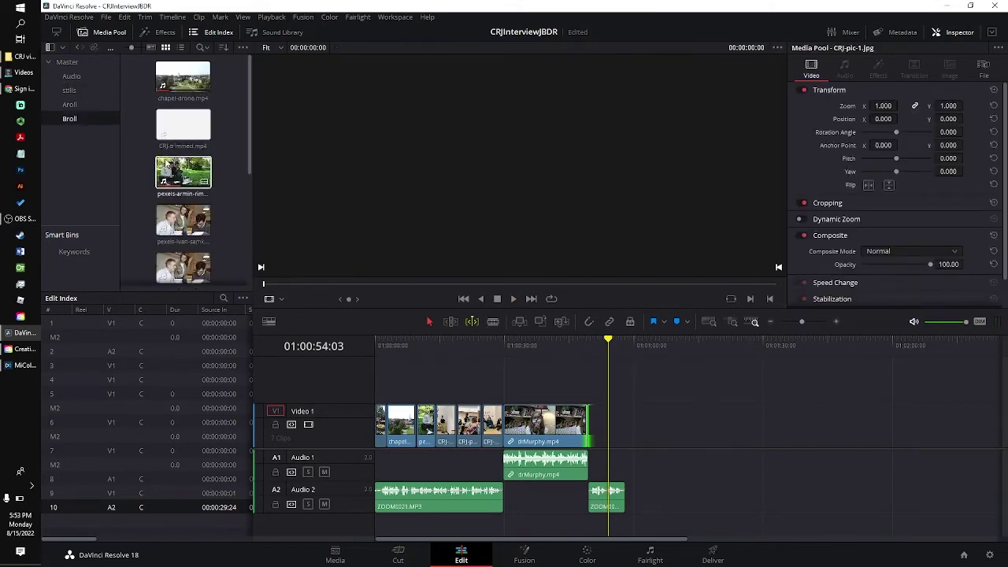
Place pexels-rodnae-productions-7683333.mp4 on Video 1, snapped flush after drMurphy.mp4, then review
{"action": "scroll", "coordinate": [185, 196], "scroll_direction": "down", "scroll_amount": 4}
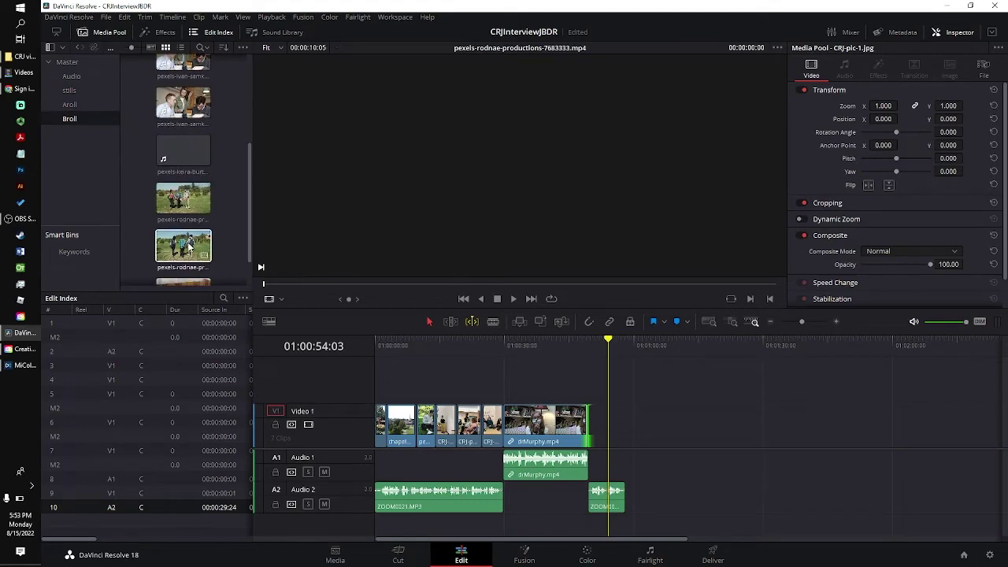
{"action": "left_click_drag", "start_coordinate": [332, 282], "coordinate": [624, 426]}
{"action": "left_click", "coordinate": [588, 322]}
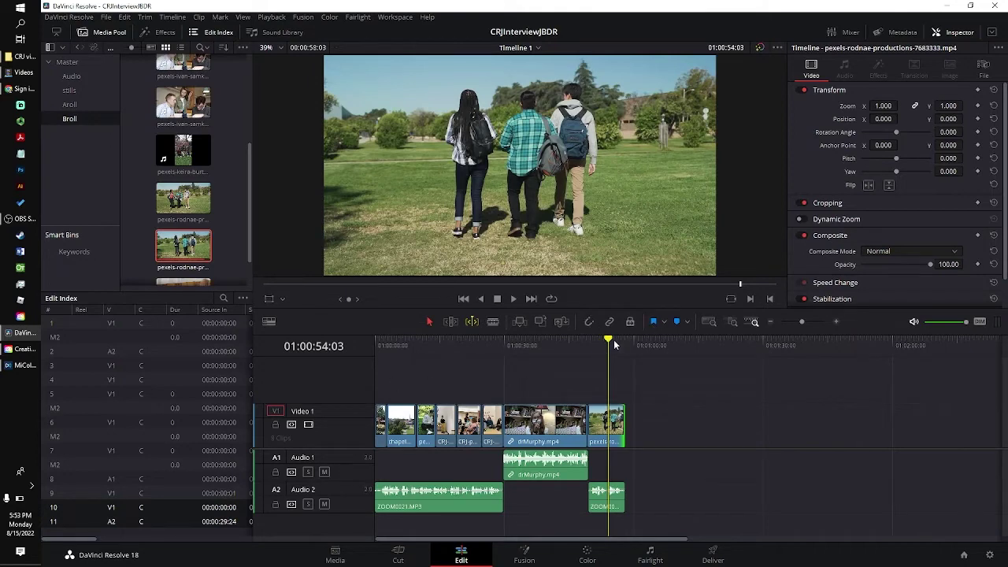
{"action": "left_click_drag", "start_coordinate": [615, 344], "coordinate": [441, 346]}
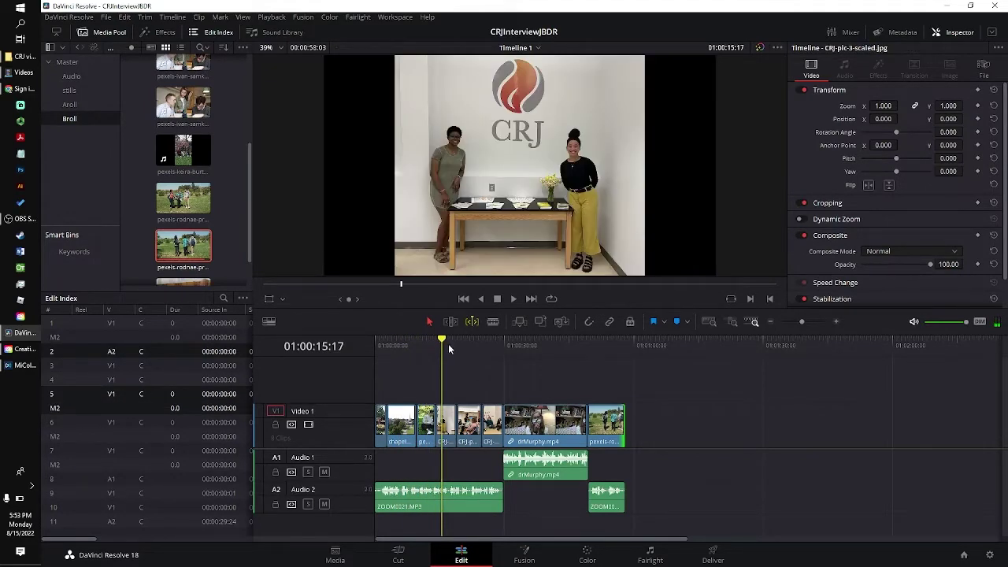
Enlarge the viewer and scrub back to the CRJ sign still
{"action": "left_click_drag", "start_coordinate": [504, 312], "coordinate": [508, 321]}
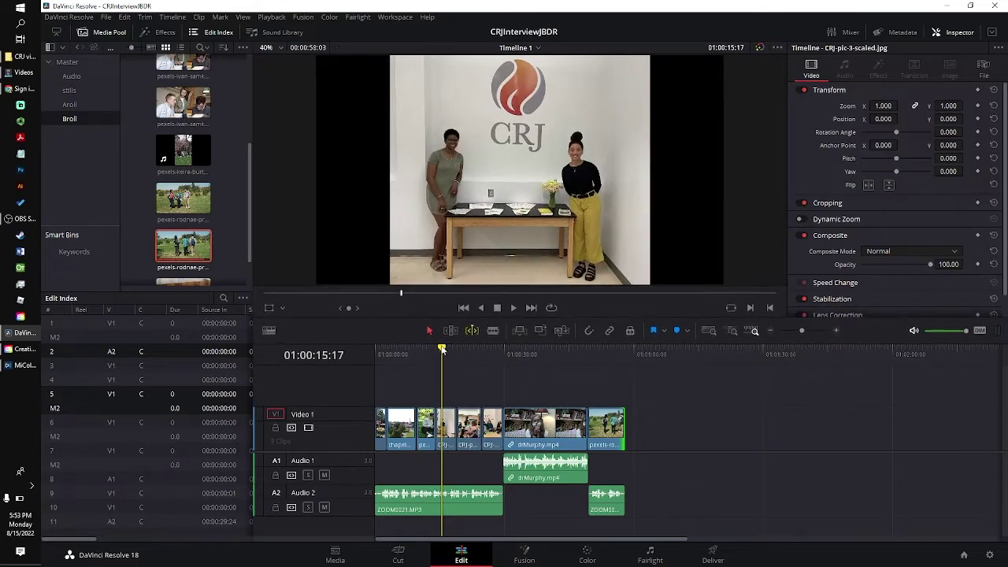
{"action": "left_click_drag", "start_coordinate": [549, 353], "coordinate": [601, 354]}
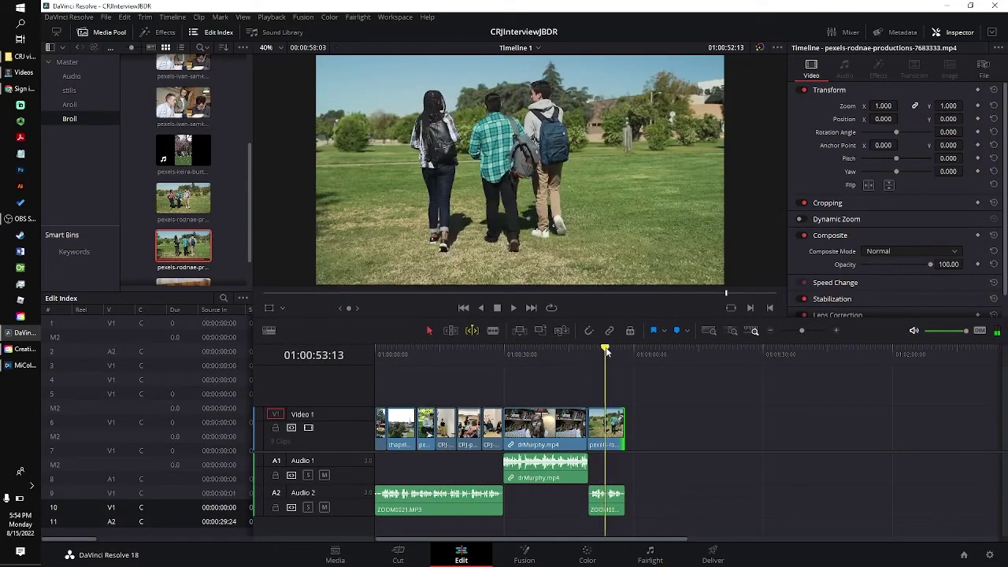
{"action": "key", "text": "j"}
{"action": "key", "text": "j"}
{"action": "key", "text": "j"}
{"action": "mouse_move", "coordinate": [450, 351]}
{"action": "left_mouse_down"}
{"action": "mouse_move", "coordinate": [412, 355]}
{"action": "mouse_move", "coordinate": [450, 361]}
{"action": "left_mouse_up"}
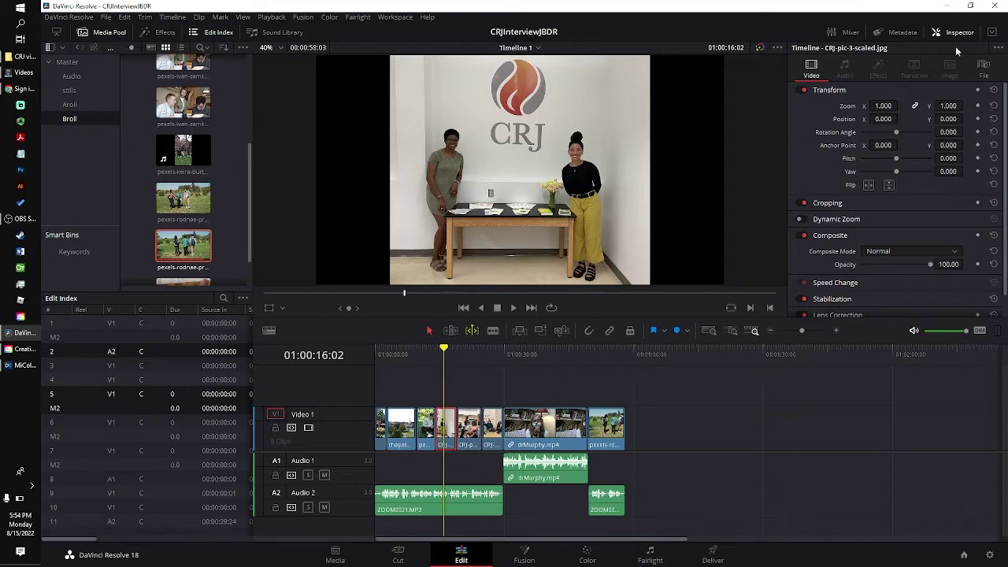
Show the Mixer and Metadata panels, then return to the Inspector's transform settings
{"action": "left_click", "coordinate": [852, 34]}
{"action": "left_click", "coordinate": [913, 36]}
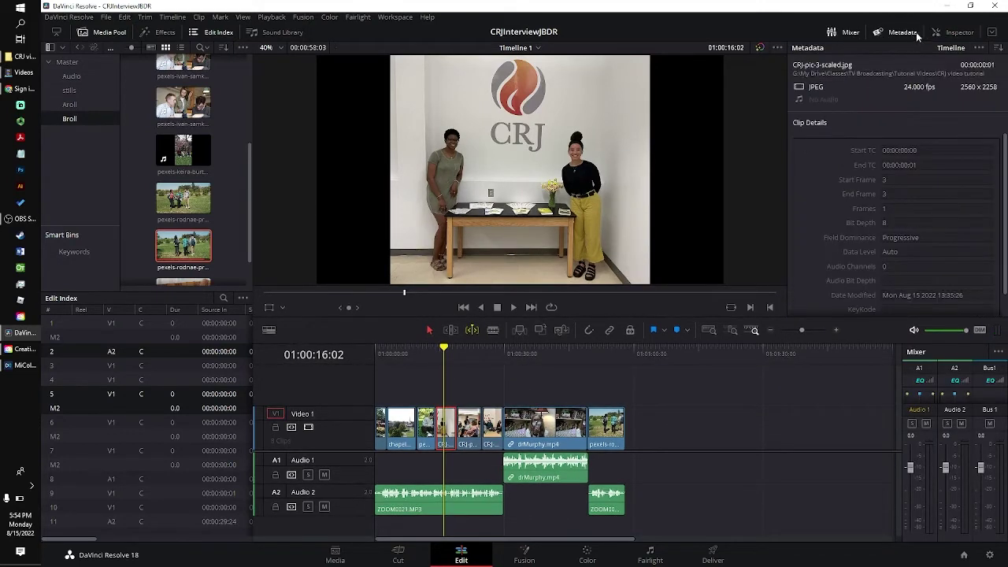
{"action": "left_click", "coordinate": [959, 33]}
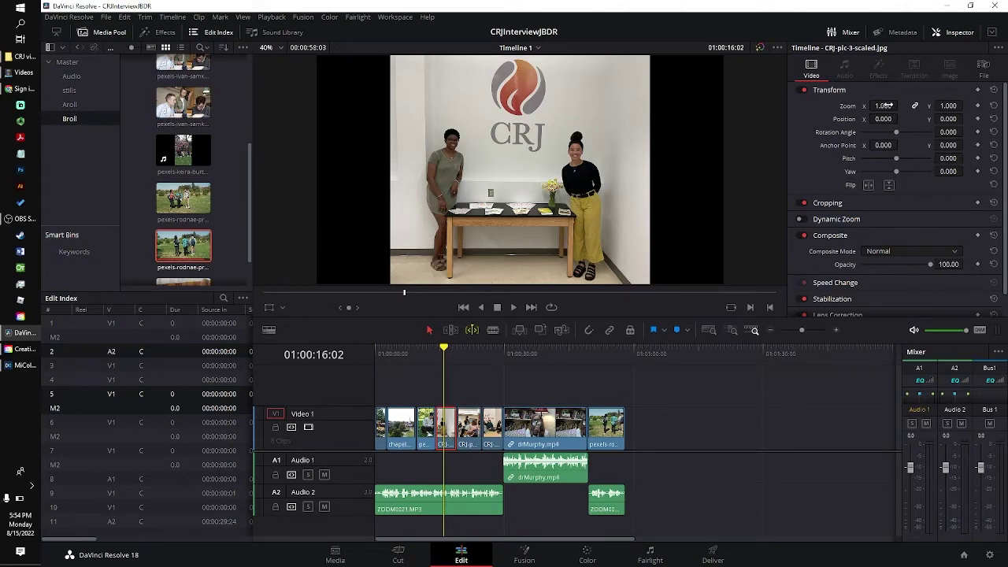
Set Transform Zoom on the CRJ stills: classroom 1.410, group photo 1.580, CRJ sign 1.620
{"action": "left_click_drag", "start_coordinate": [885, 105], "coordinate": [901, 105]}
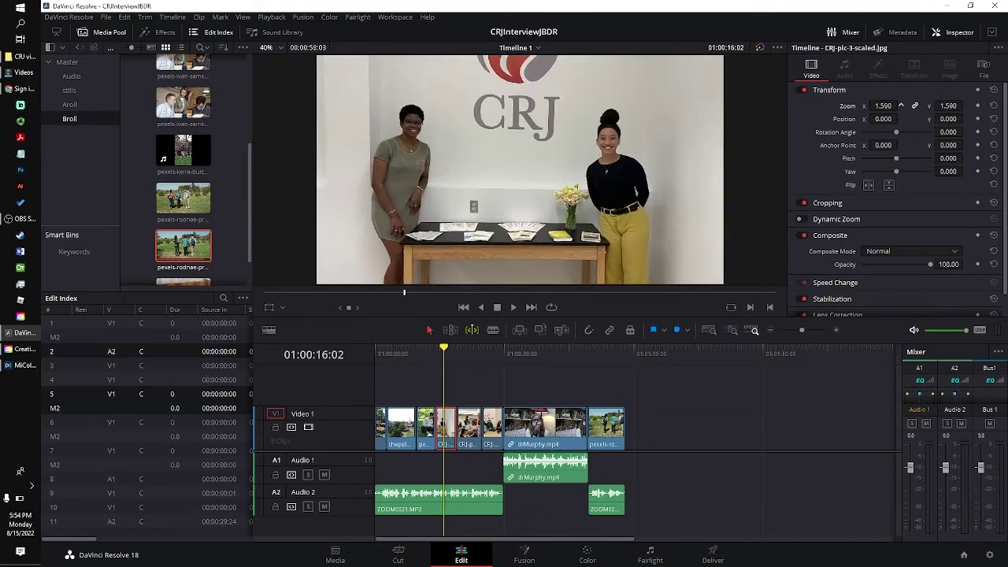
{"action": "key", "text": "ctrl+z"}
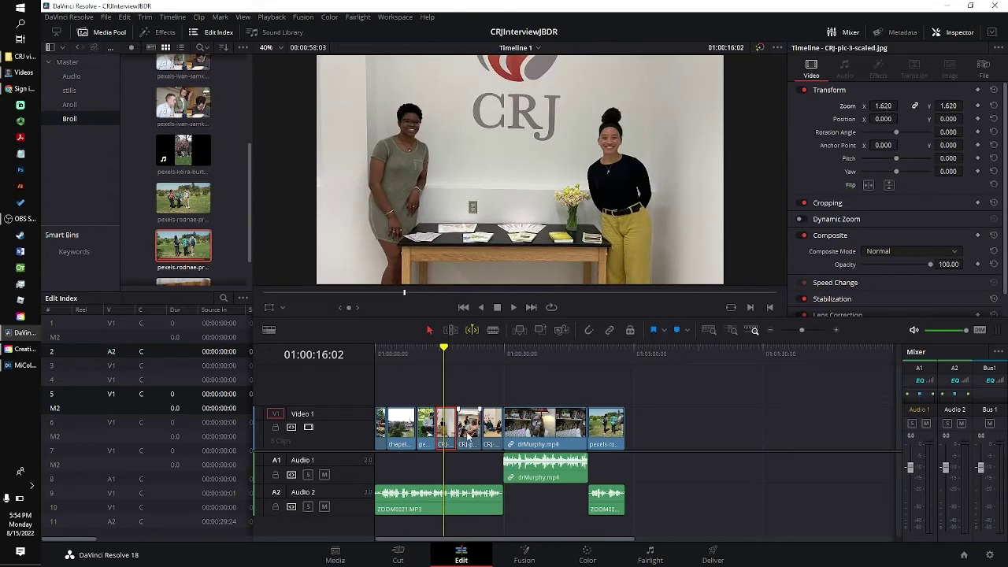
{"action": "left_click", "coordinate": [472, 430]}
{"action": "left_click_drag", "start_coordinate": [448, 351], "coordinate": [467, 351]}
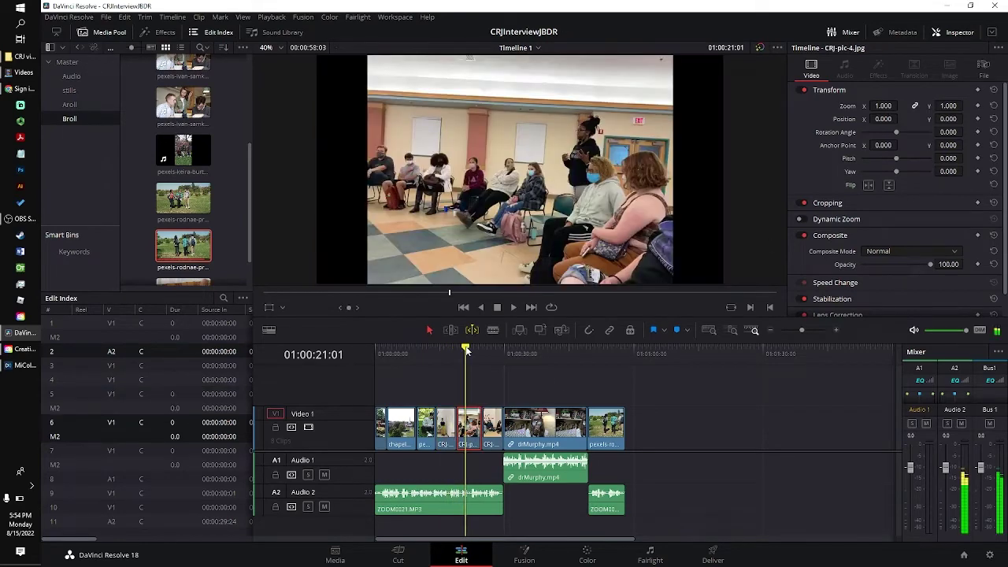
{"action": "left_click_drag", "start_coordinate": [883, 106], "coordinate": [894, 105]}
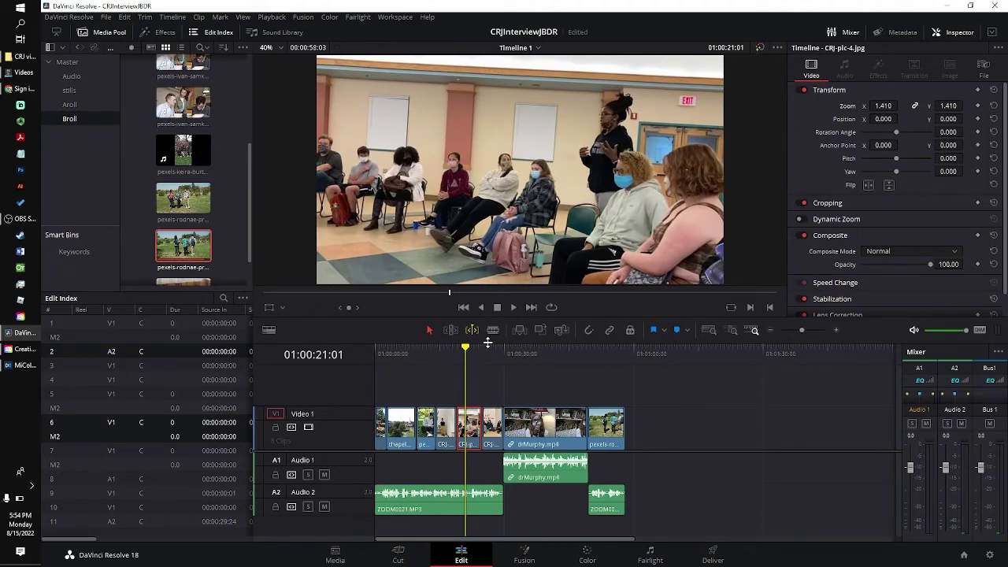
{"action": "left_click_drag", "start_coordinate": [473, 347], "coordinate": [489, 351]}
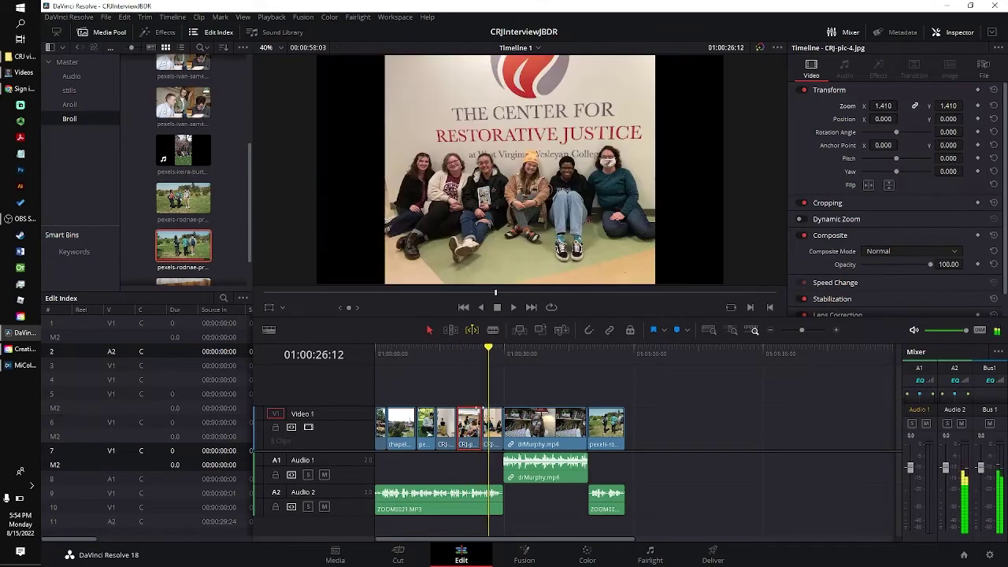
{"action": "left_click", "coordinate": [493, 425]}
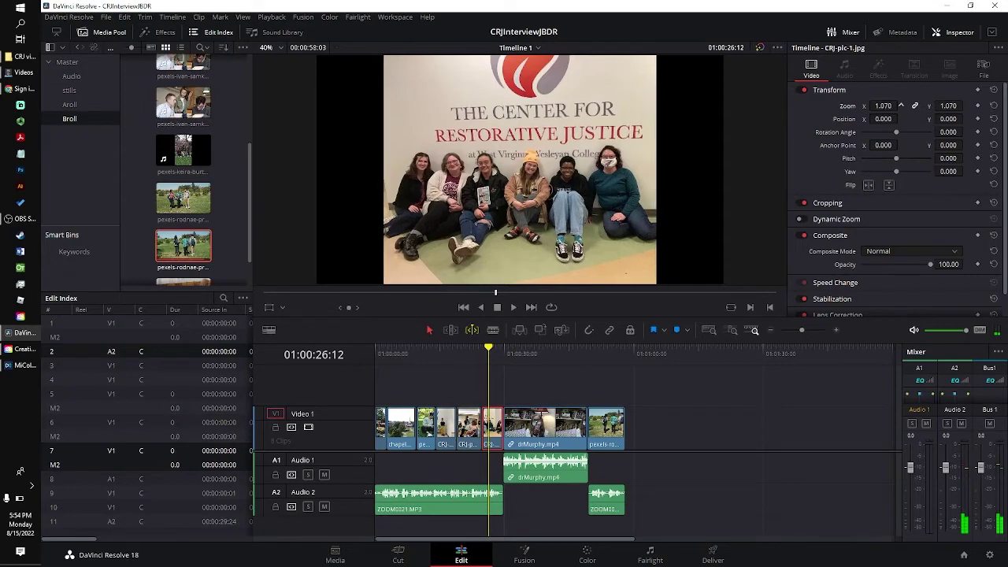
{"action": "left_click_drag", "start_coordinate": [884, 106], "coordinate": [949, 106]}
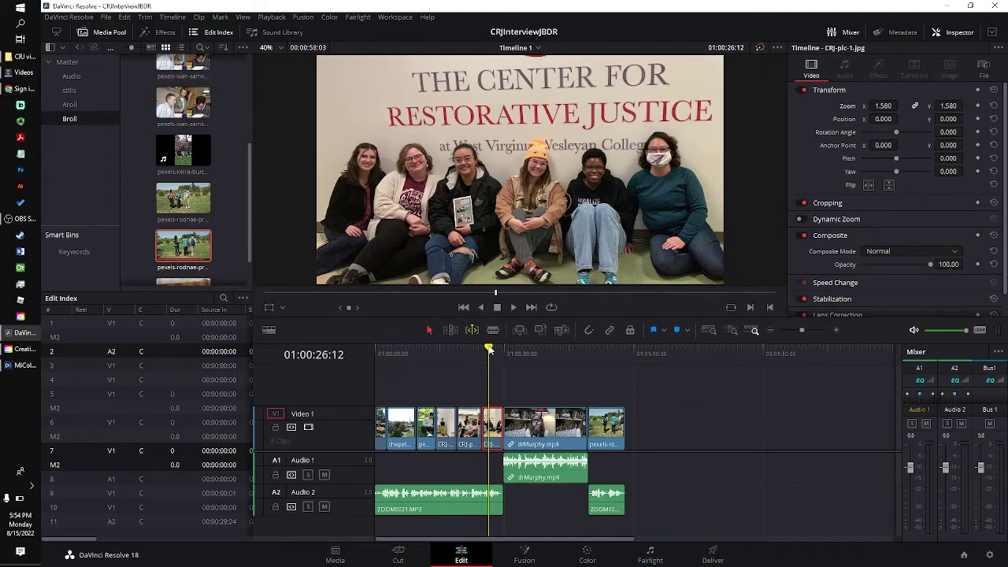
{"action": "left_click_drag", "start_coordinate": [488, 349], "coordinate": [441, 354]}
{"action": "left_click", "coordinate": [445, 421]}
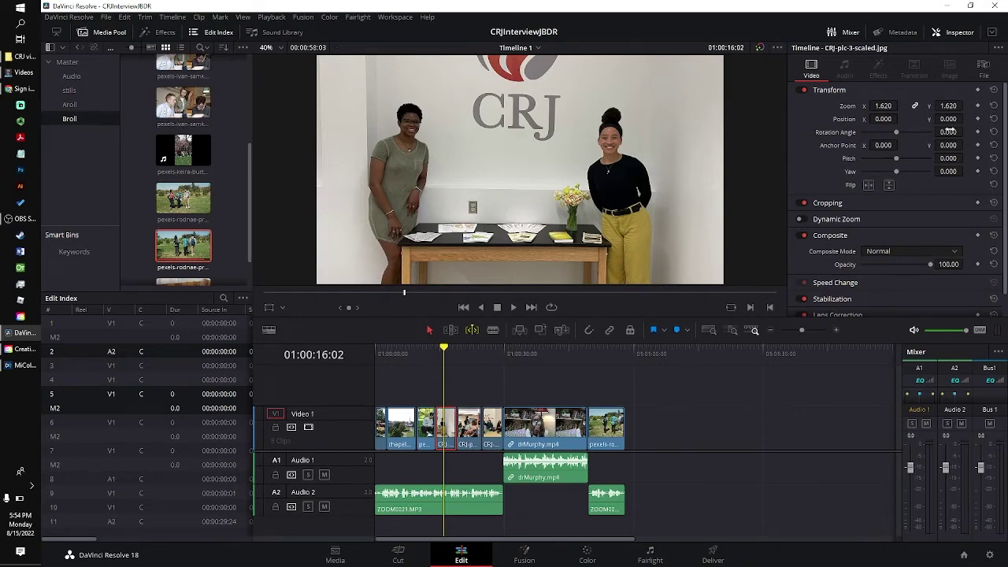
Keyframe the CRJ sign still's zoom at 1.620, then raise it to 1.760 later on
{"action": "left_click_drag", "start_coordinate": [445, 347], "coordinate": [439, 350]}
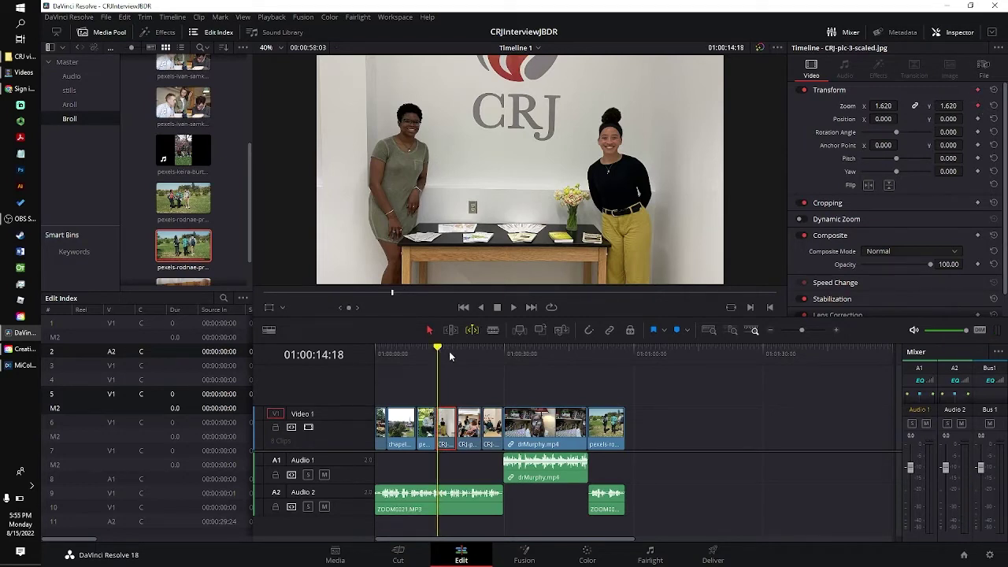
{"action": "left_click_drag", "start_coordinate": [441, 348], "coordinate": [455, 352]}
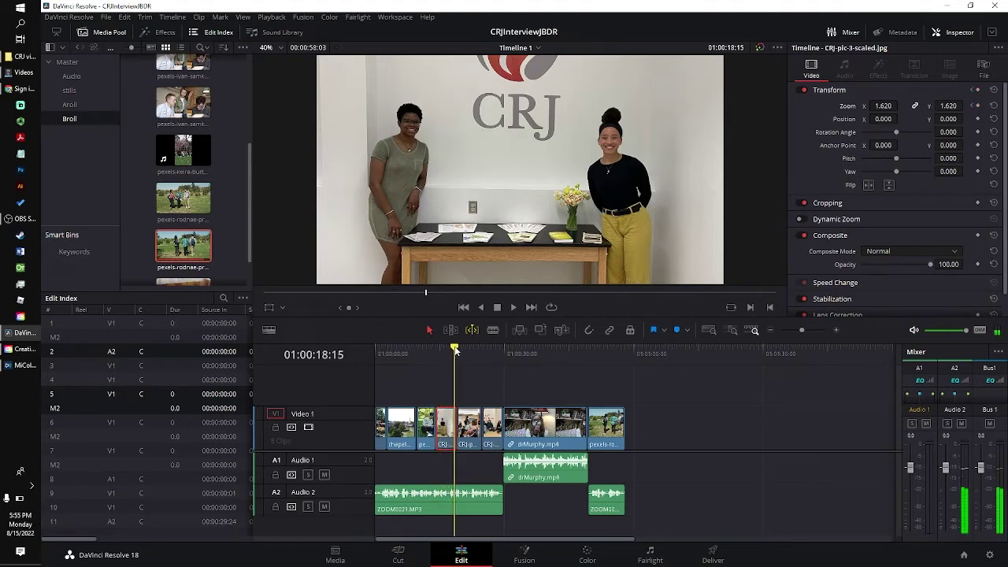
{"action": "left_click", "coordinate": [977, 106]}
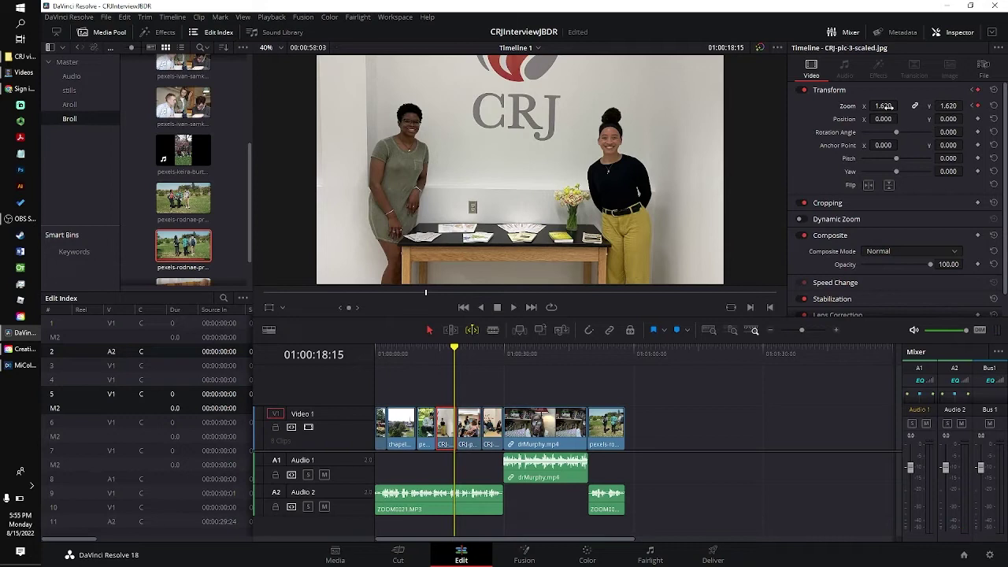
{"action": "left_click_drag", "start_coordinate": [884, 105], "coordinate": [902, 105]}
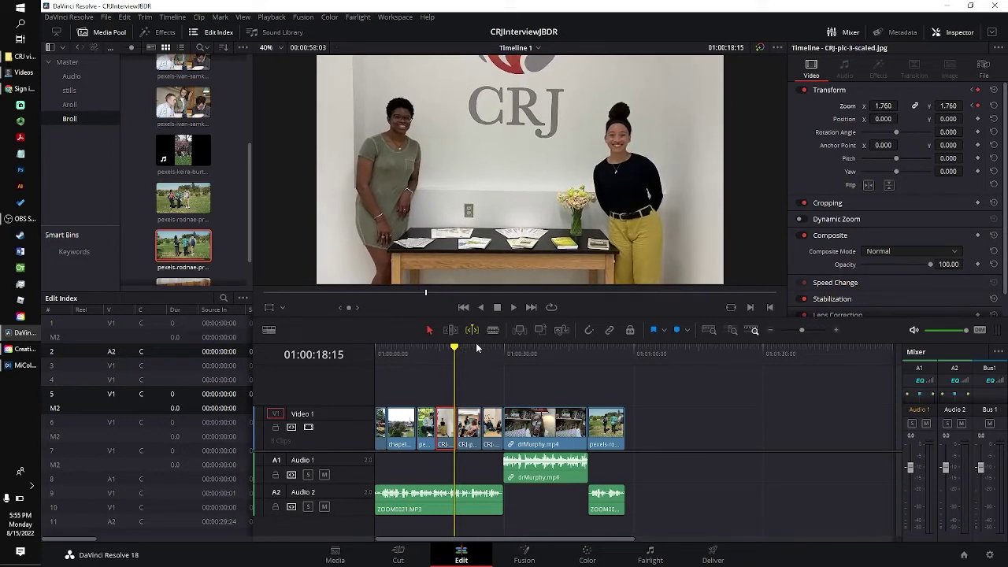
Preview the push-in animation, then select the classroom still CRJ-plc-4
{"action": "left_click_drag", "start_coordinate": [455, 349], "coordinate": [438, 349]}
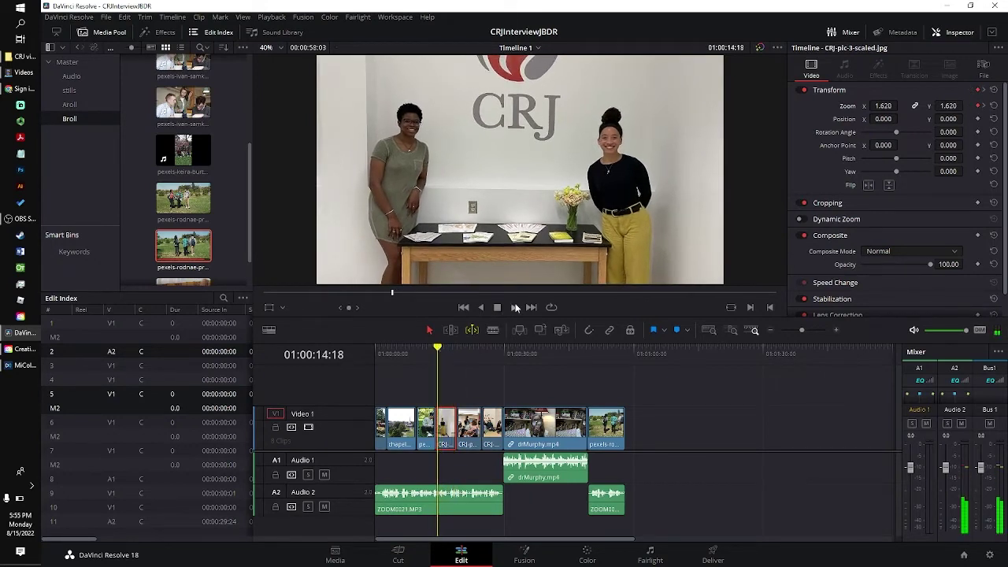
{"action": "left_click", "coordinate": [515, 307]}
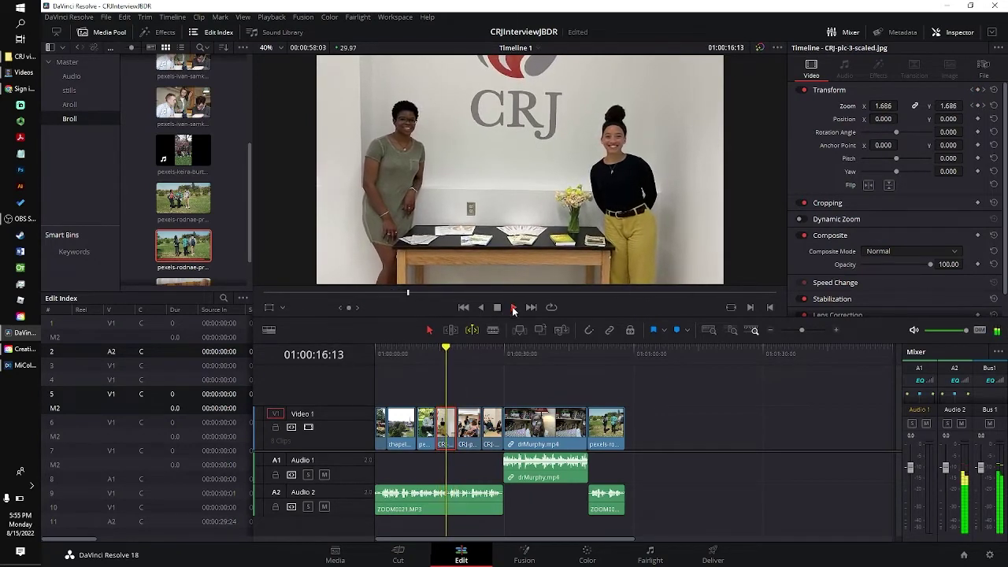
{"action": "left_click", "coordinate": [498, 308]}
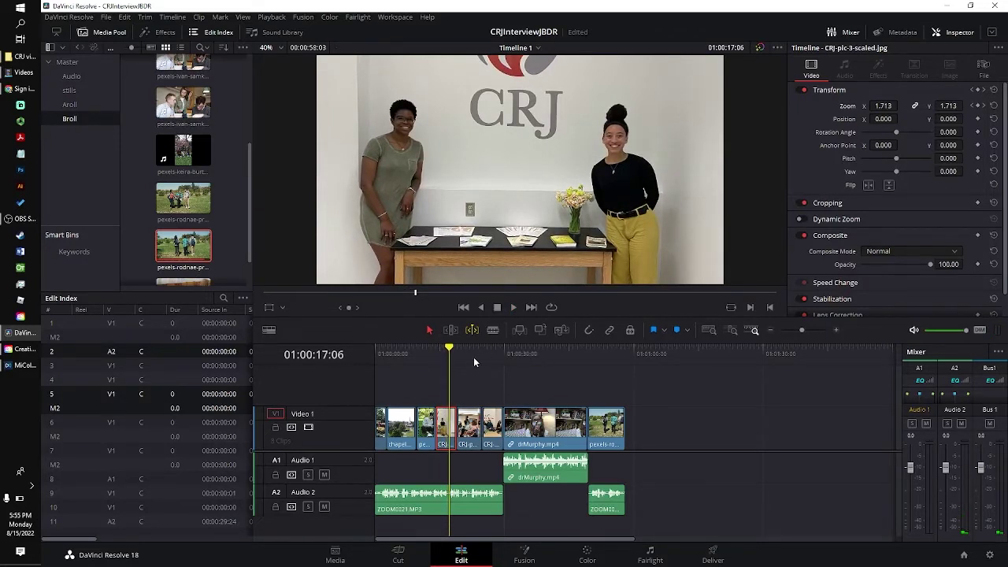
{"action": "left_click_drag", "start_coordinate": [452, 348], "coordinate": [470, 352]}
{"action": "left_click", "coordinate": [463, 422]}
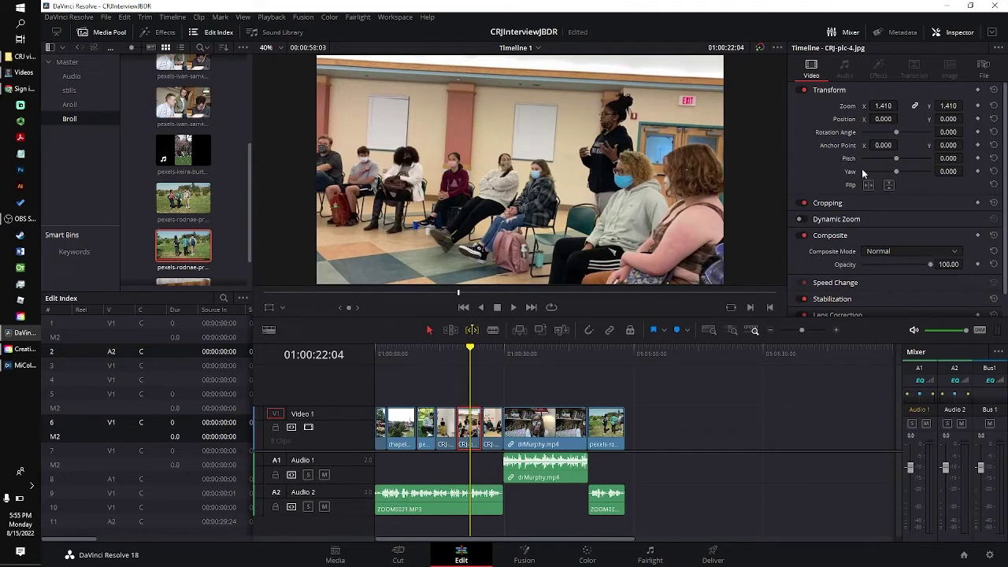
Keyframe CRJ-plc-4's zoom at 1.410 near its start and 1.490 near its end
{"action": "left_click_drag", "start_coordinate": [471, 347], "coordinate": [459, 347]}
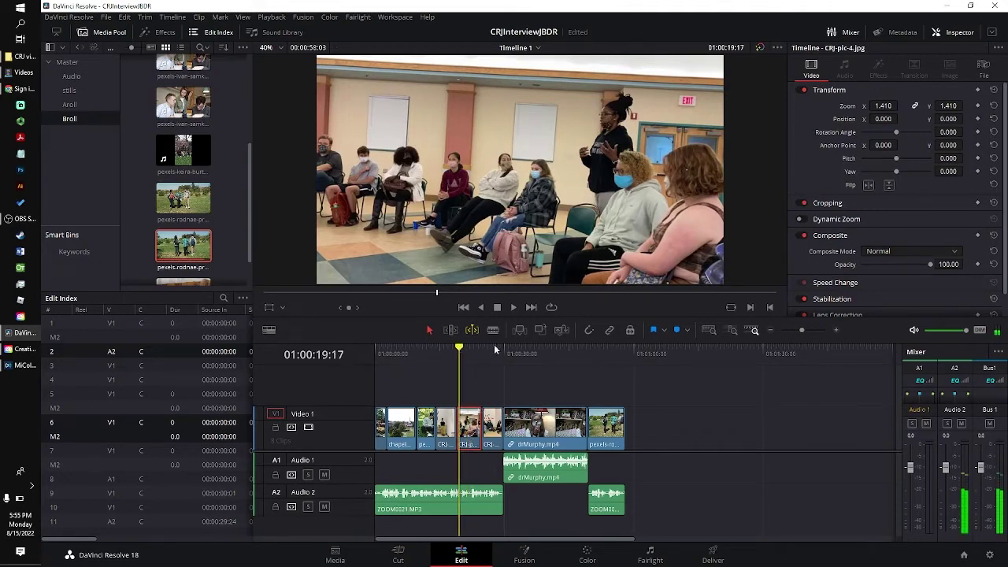
{"action": "left_click", "coordinate": [978, 106]}
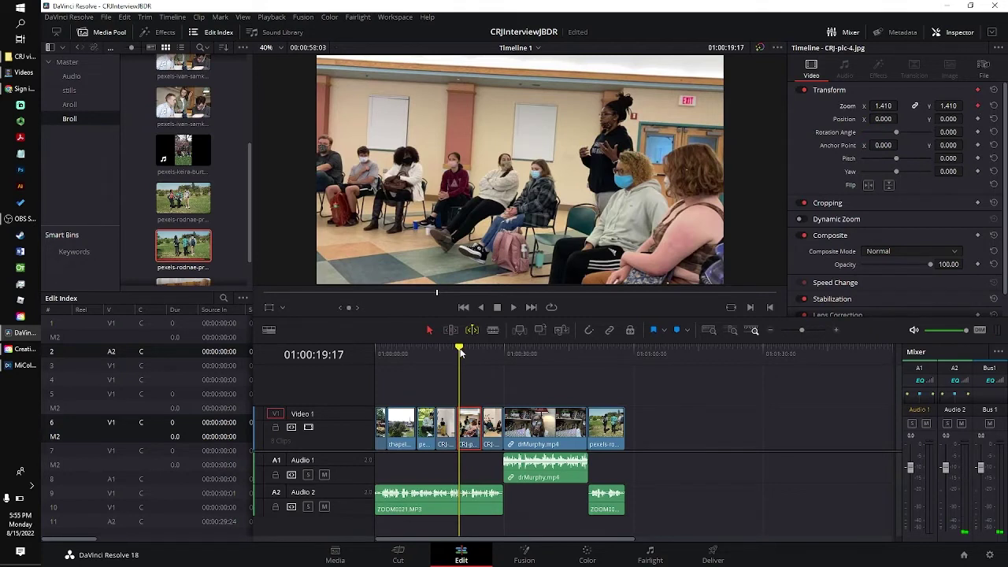
{"action": "left_click_drag", "start_coordinate": [462, 353], "coordinate": [480, 349]}
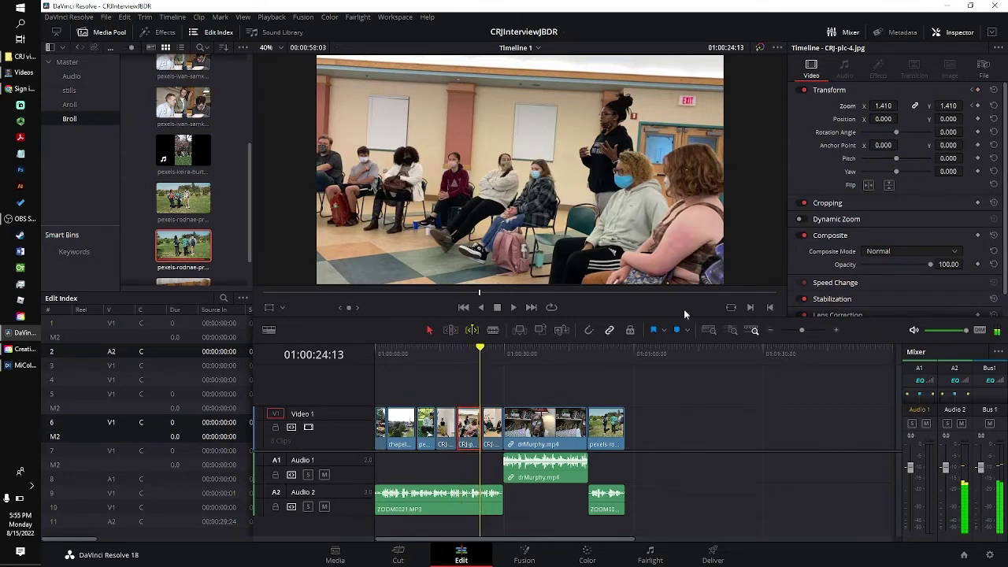
{"action": "left_click", "coordinate": [978, 106]}
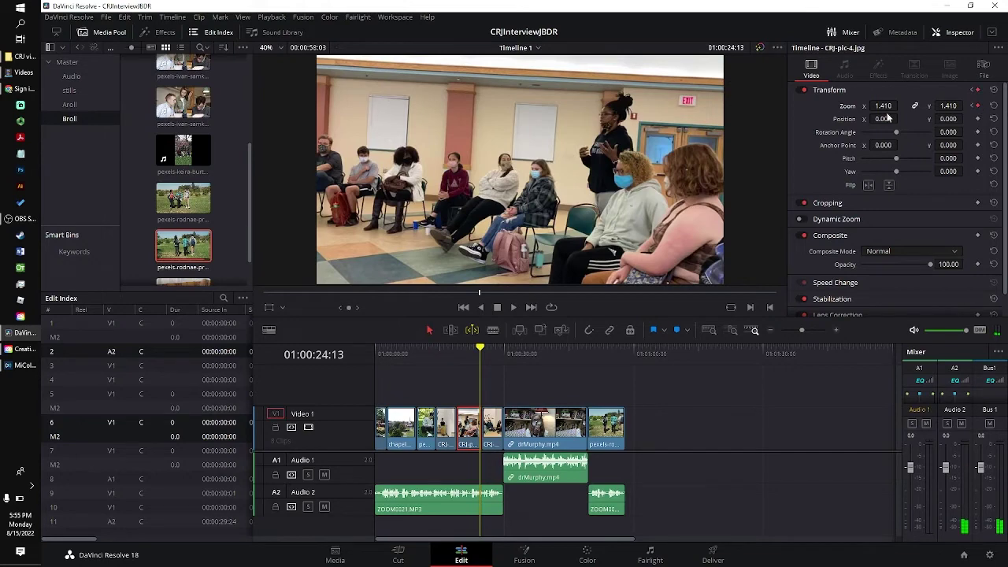
{"action": "left_click_drag", "start_coordinate": [886, 106], "coordinate": [901, 106]}
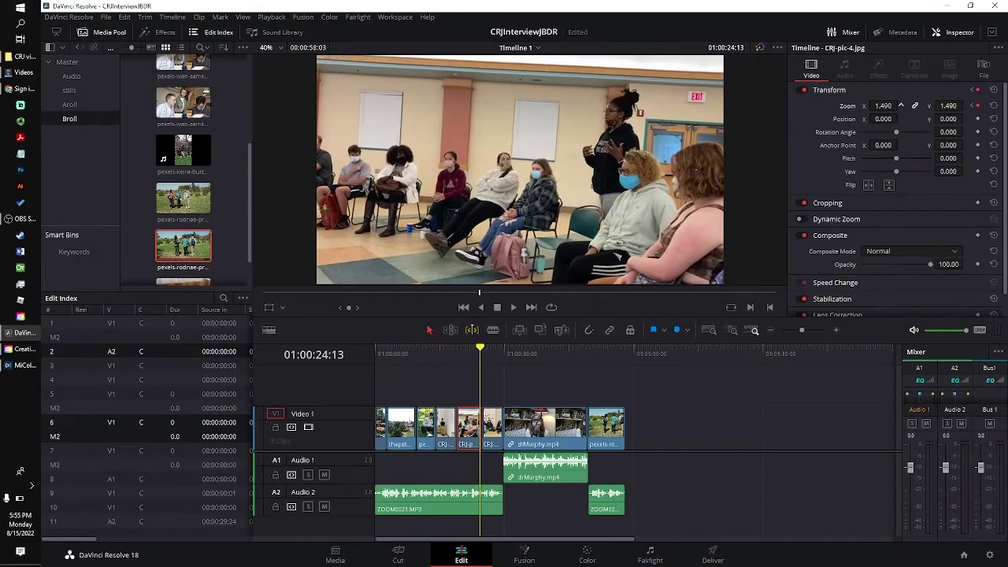
{"action": "mouse_move", "coordinate": [480, 349]}
{"action": "left_mouse_down"}
{"action": "mouse_move", "coordinate": [470, 347]}
{"action": "mouse_move", "coordinate": [483, 353]}
{"action": "left_mouse_up"}
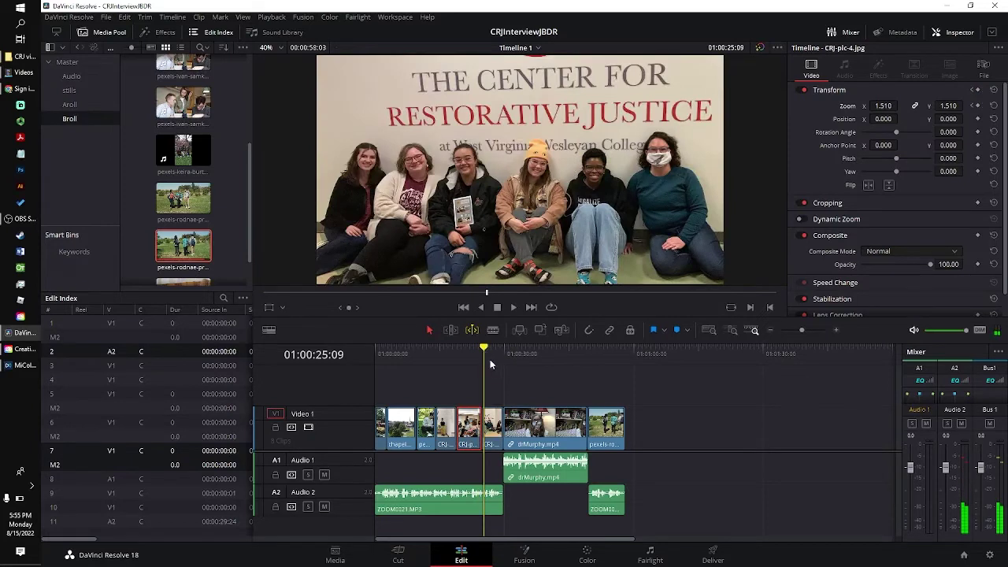
Keyframe CRJ-plc-1's zoom rising from 1.580 to 1.640 at the clip's end
{"action": "left_click", "coordinate": [491, 427]}
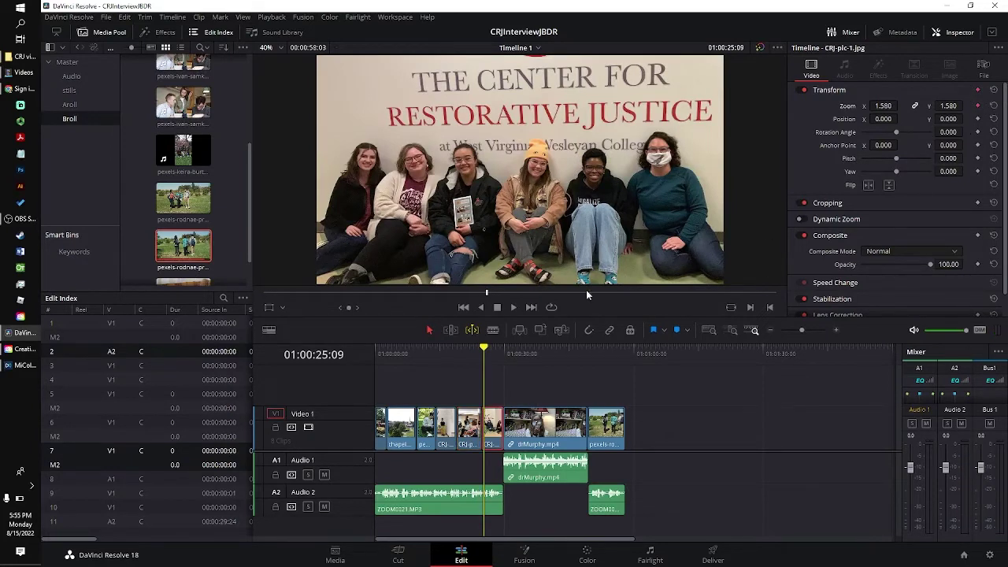
{"action": "left_click_drag", "start_coordinate": [483, 347], "coordinate": [502, 350]}
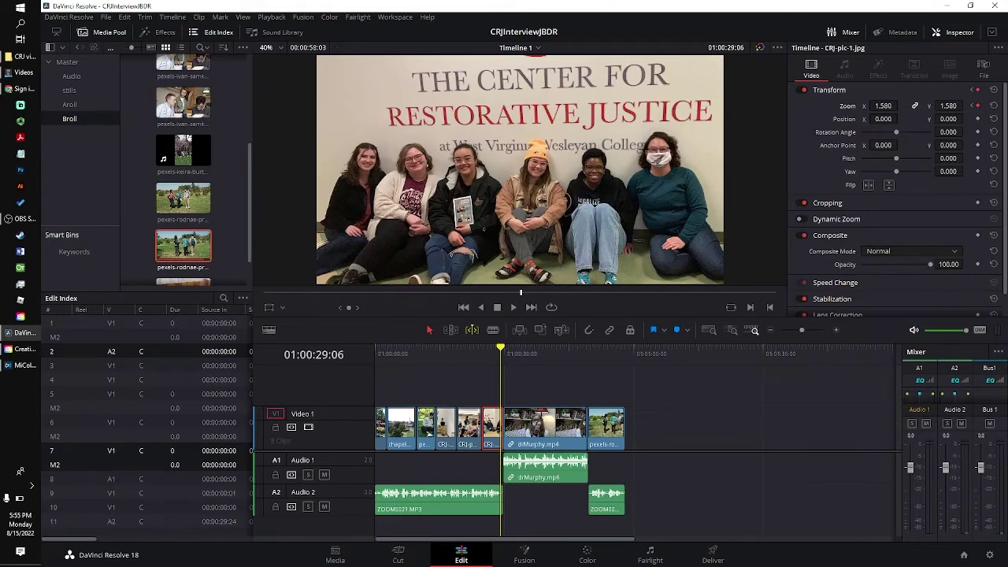
{"action": "left_click_drag", "start_coordinate": [884, 105], "coordinate": [901, 105]}
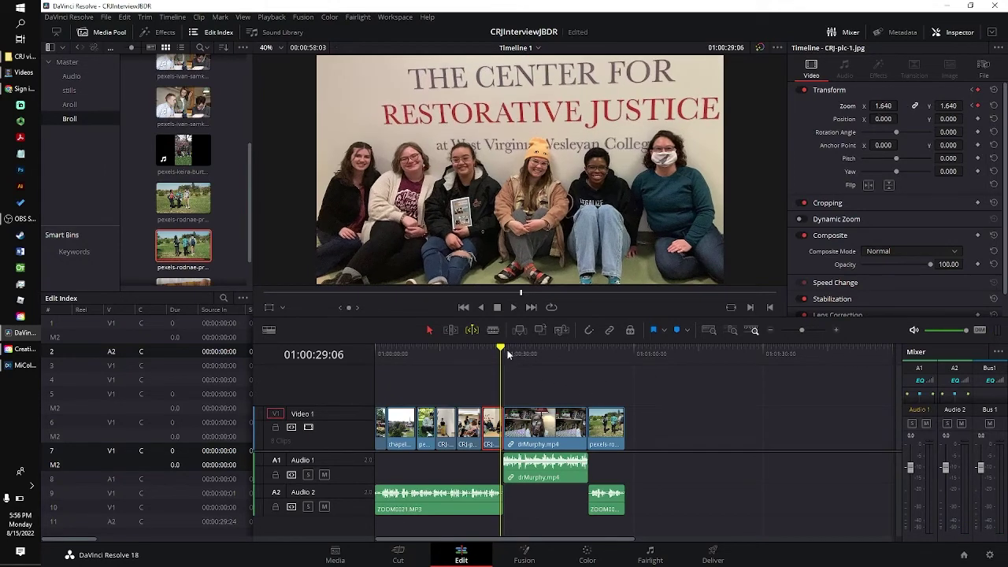
{"action": "left_click_drag", "start_coordinate": [500, 351], "coordinate": [506, 356]}
{"action": "left_click_drag", "start_coordinate": [508, 356], "coordinate": [498, 356]}
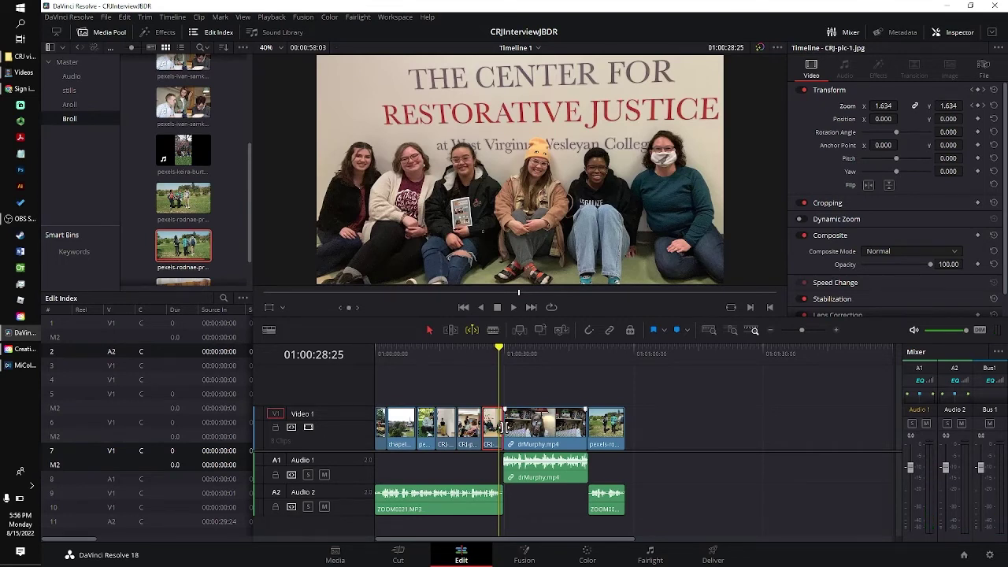
{"action": "left_click", "coordinate": [502, 426]}
Drop a Cross Dissolve on the CRJ-plc-1/drMurphy.mp4 cut and play it back
{"action": "left_click", "coordinate": [166, 33]}
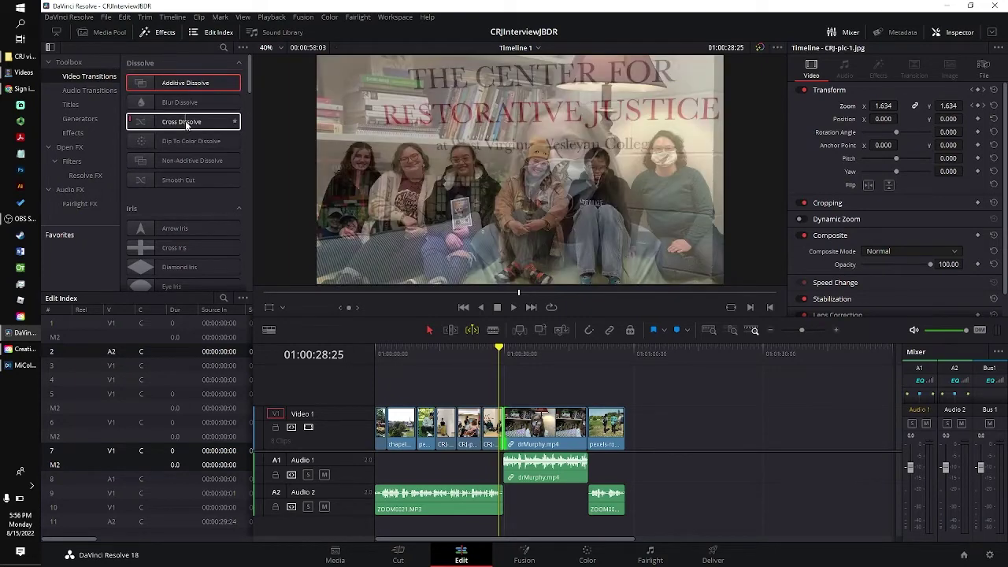
{"action": "left_click_drag", "start_coordinate": [187, 125], "coordinate": [517, 415]}
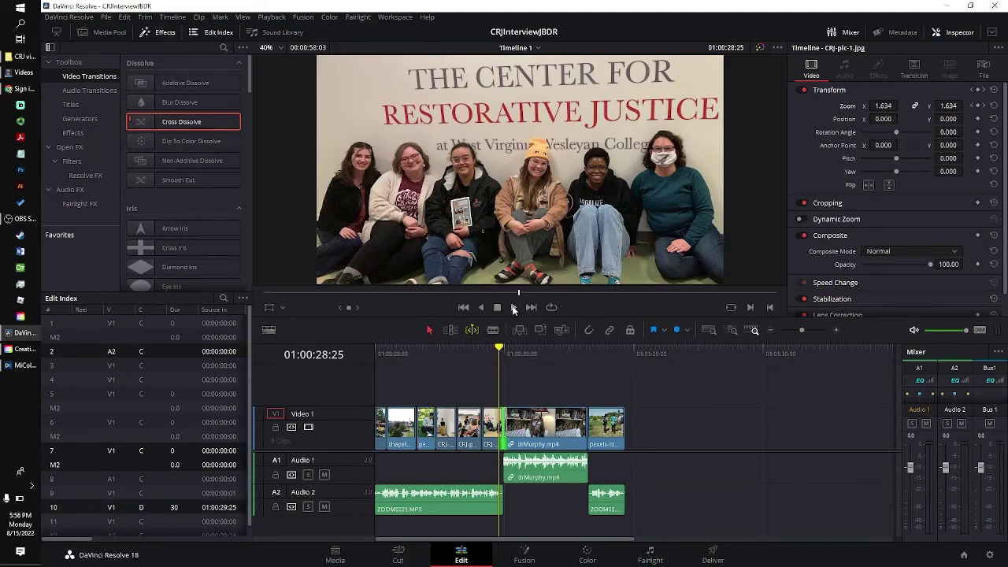
{"action": "left_click", "coordinate": [513, 307]}
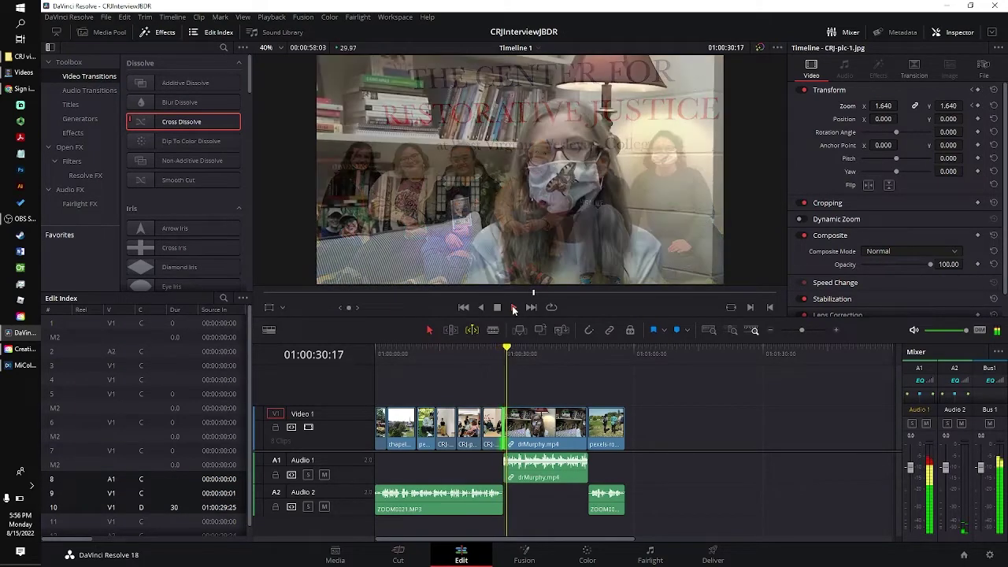
{"action": "left_click", "coordinate": [497, 307]}
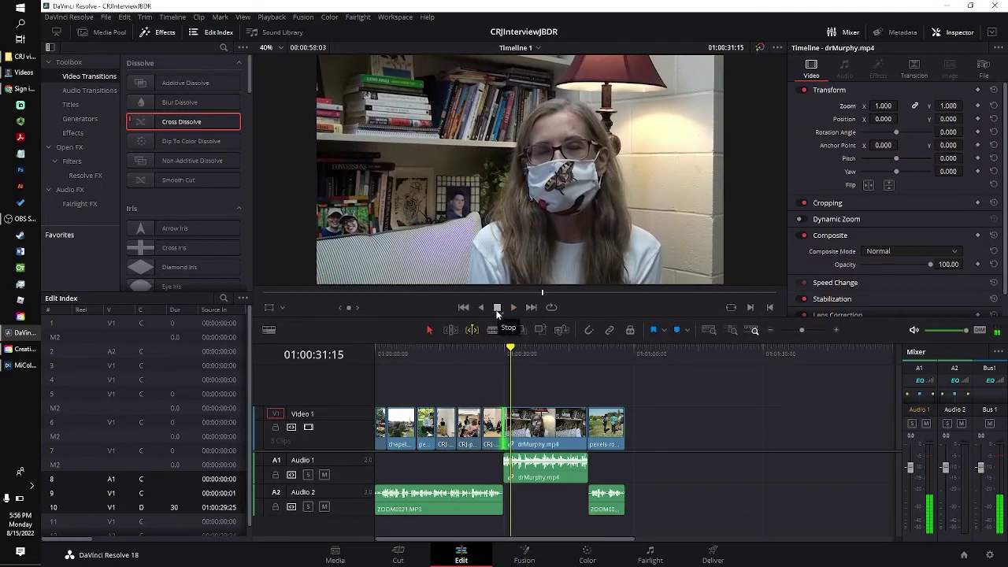
{"action": "left_click", "coordinate": [592, 429]}
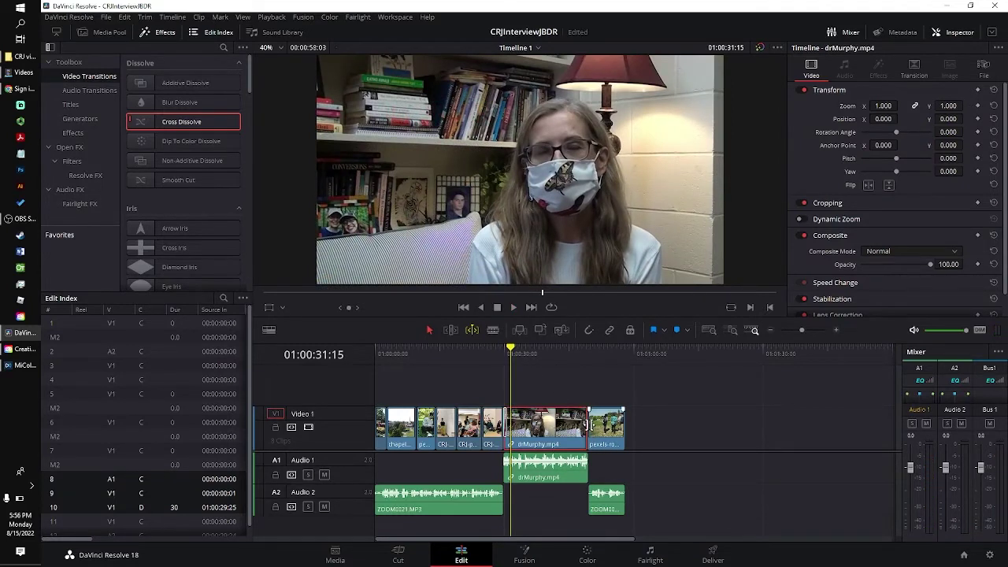
Add a Cross Dissolve at the drMurphy.mp4/pexels-rodnae cut and slightly extend the pexels clip's end
{"action": "left_click_drag", "start_coordinate": [587, 429], "coordinate": [601, 441]}
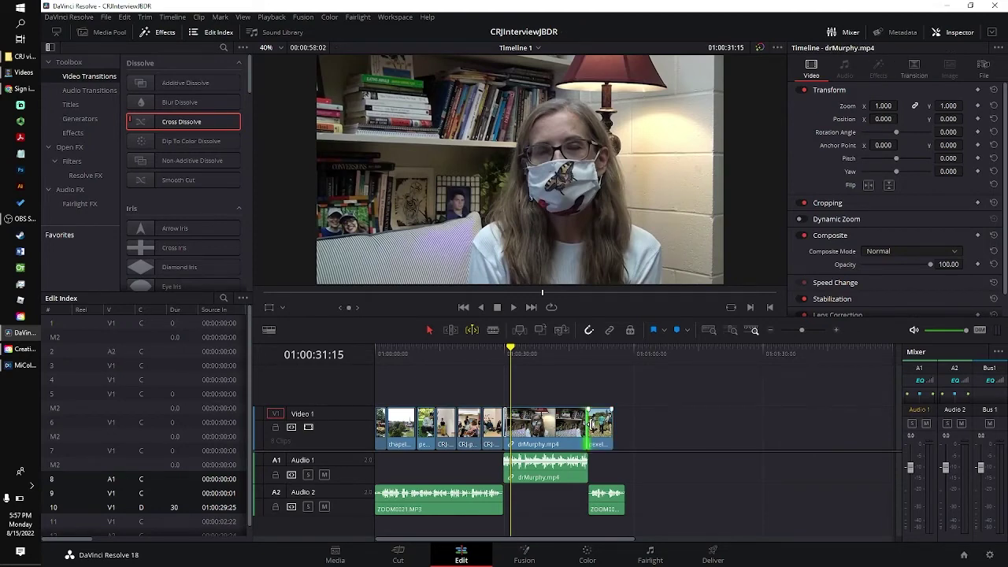
{"action": "left_click_drag", "start_coordinate": [186, 120], "coordinate": [587, 429]}
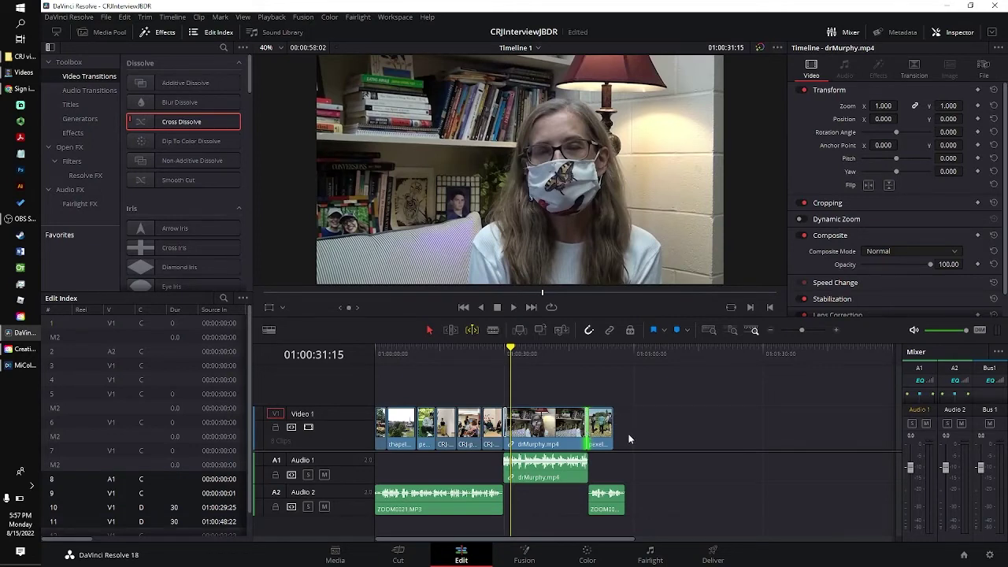
{"action": "left_click", "coordinate": [613, 430]}
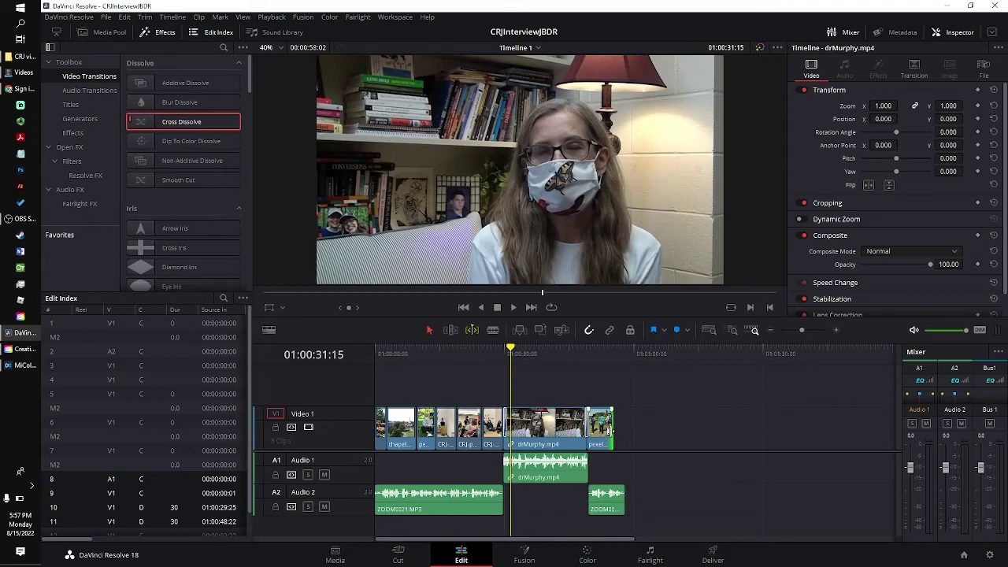
{"action": "left_click_drag", "start_coordinate": [615, 432], "coordinate": [619, 431]}
Play back the new transition and return to the interview section
{"action": "key", "text": "space"}
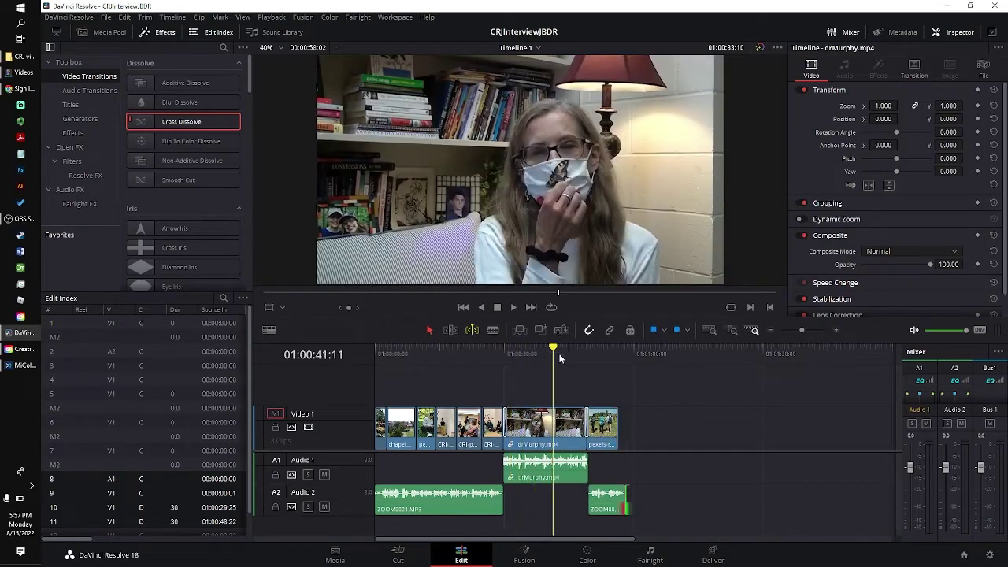
{"action": "left_click", "coordinate": [566, 356]}
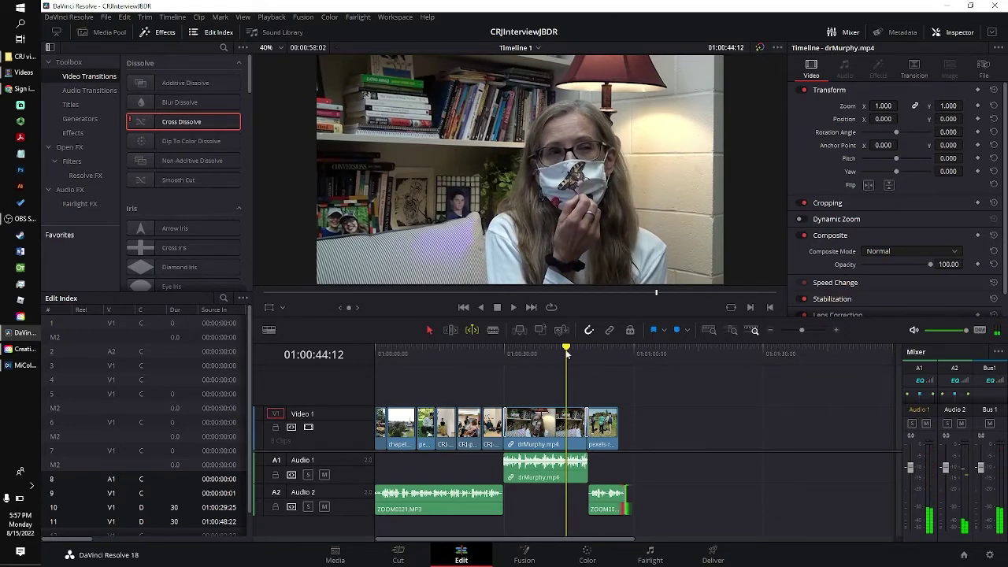
{"action": "left_click_drag", "start_coordinate": [567, 352], "coordinate": [483, 354]}
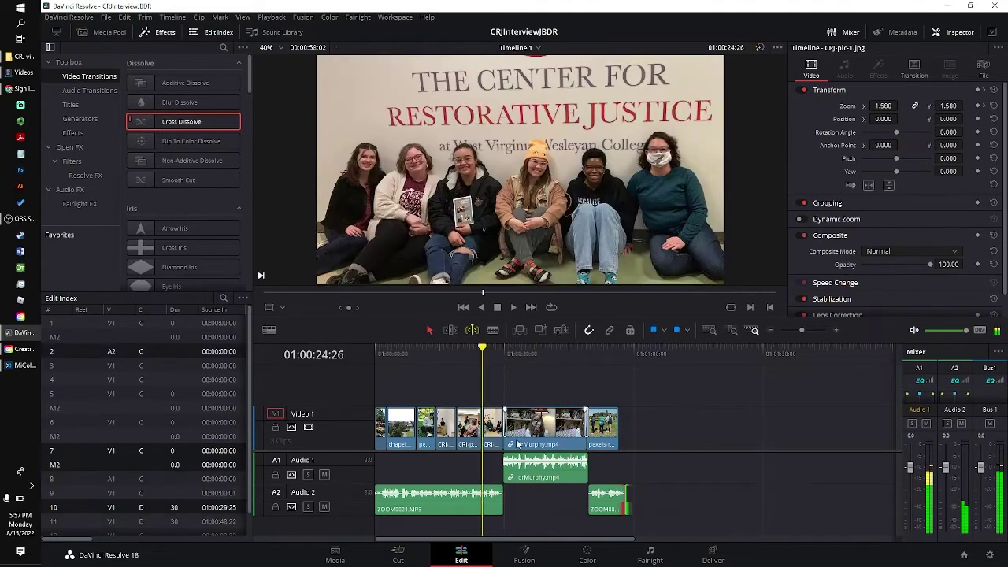
Move ZOOM0021.MP3 from Audio 2 to Audio 1 and add a Cross Fade +3 dB between the audio clips
{"action": "left_click_drag", "start_coordinate": [451, 501], "coordinate": [453, 467]}
{"action": "left_click", "coordinate": [514, 506]}
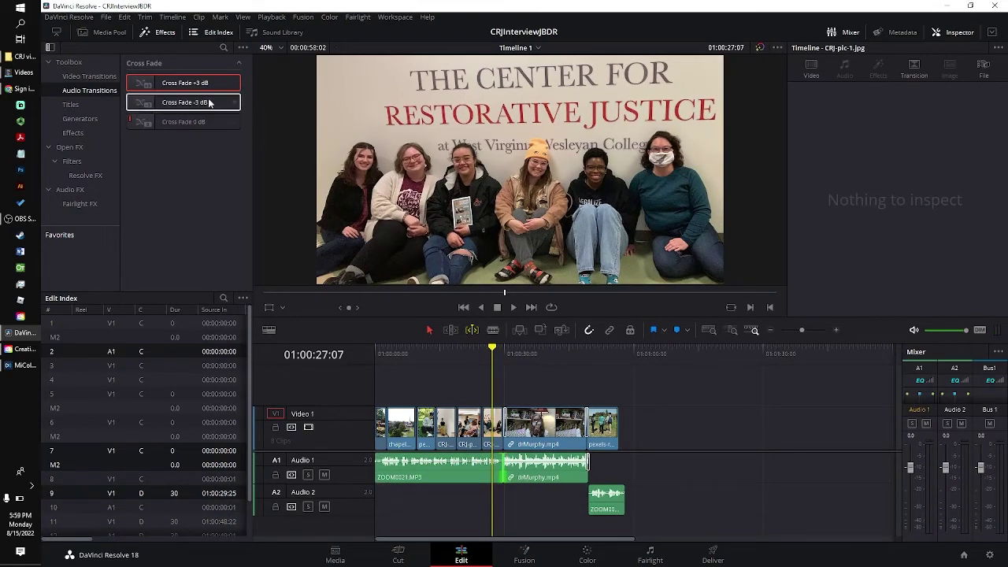
{"action": "left_click_drag", "start_coordinate": [200, 85], "coordinate": [516, 460]}
{"action": "left_click_drag", "start_coordinate": [495, 351], "coordinate": [498, 349]}
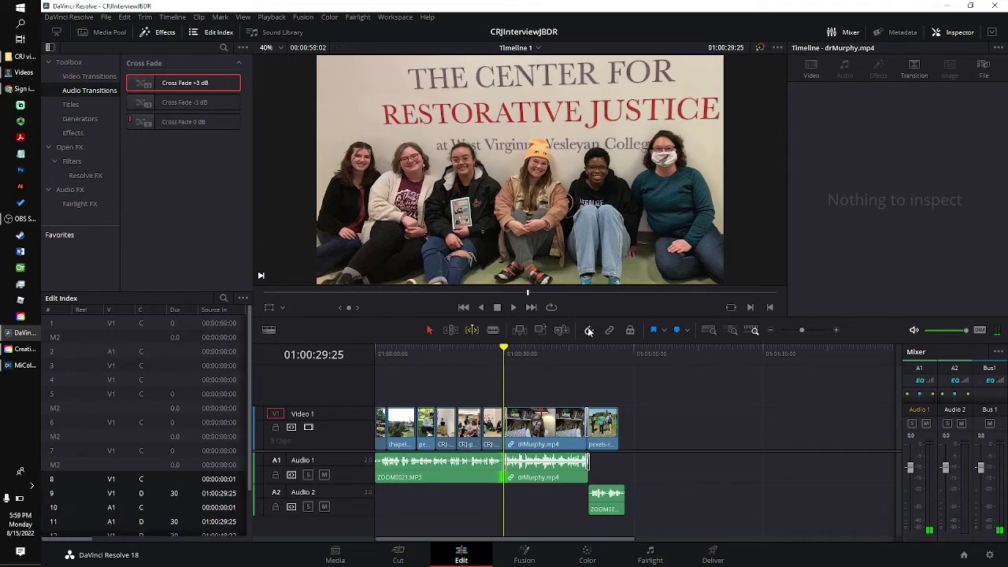
Play back the new crossfade, then move the ZOOM0021 clip up onto Audio 1
{"action": "left_click", "coordinate": [503, 353]}
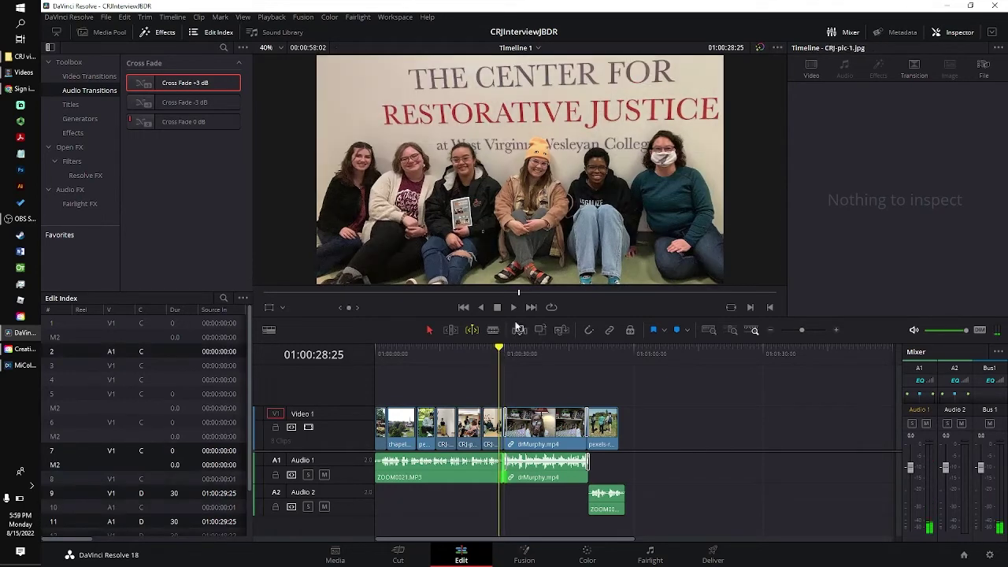
{"action": "left_click", "coordinate": [514, 308]}
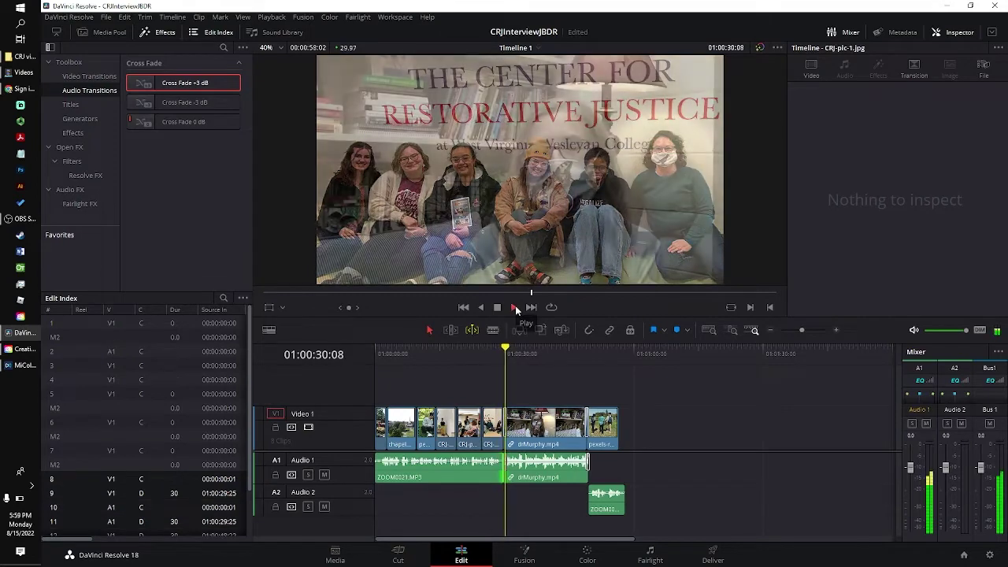
{"action": "left_click", "coordinate": [514, 307]}
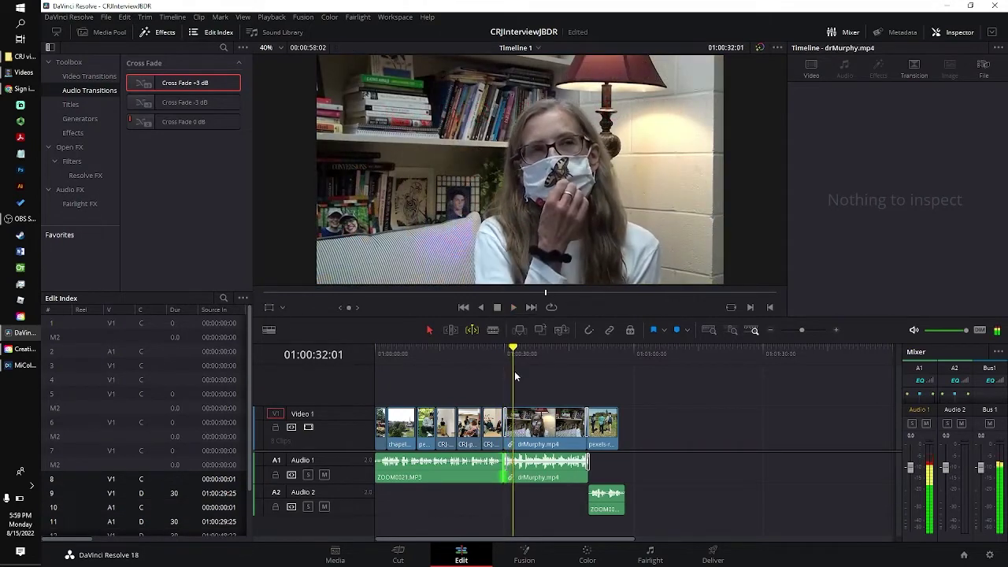
{"action": "left_click_drag", "start_coordinate": [618, 508], "coordinate": [608, 474]}
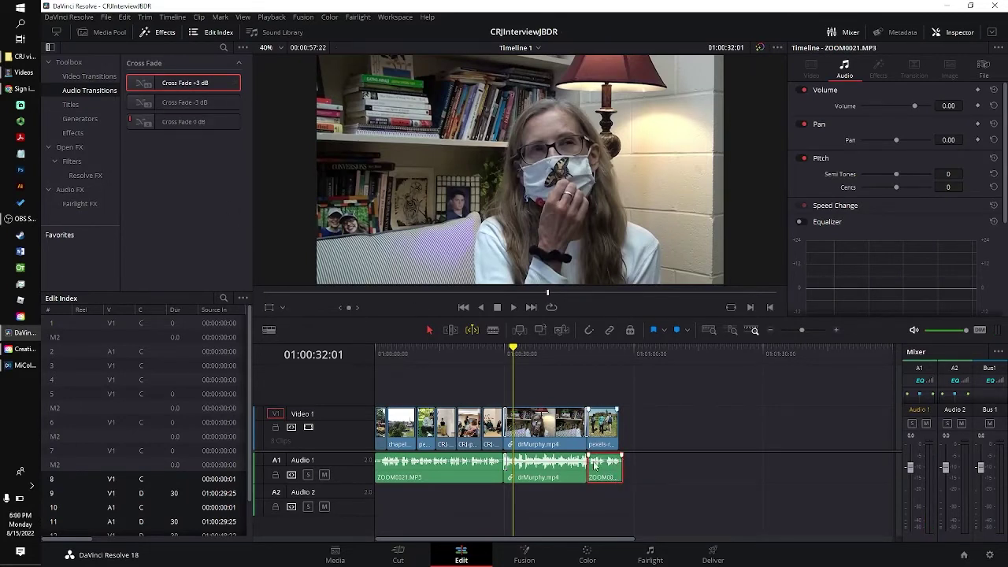
Apply a 30-frame Cross Fade +3 dB at the interview audio and ZOOM0021 join on Audio 1
{"action": "left_click", "coordinate": [587, 465]}
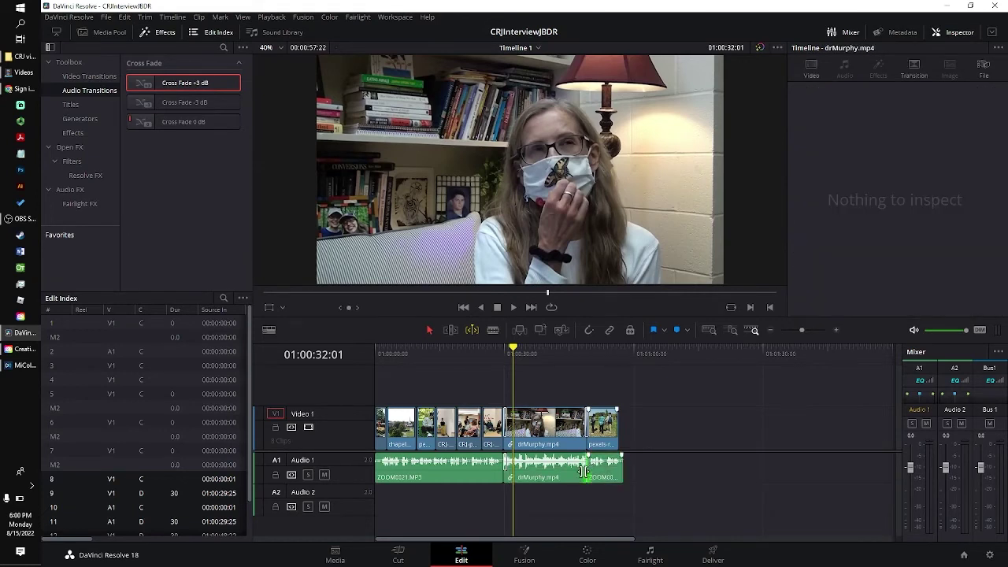
{"action": "left_click_drag", "start_coordinate": [201, 85], "coordinate": [589, 468]}
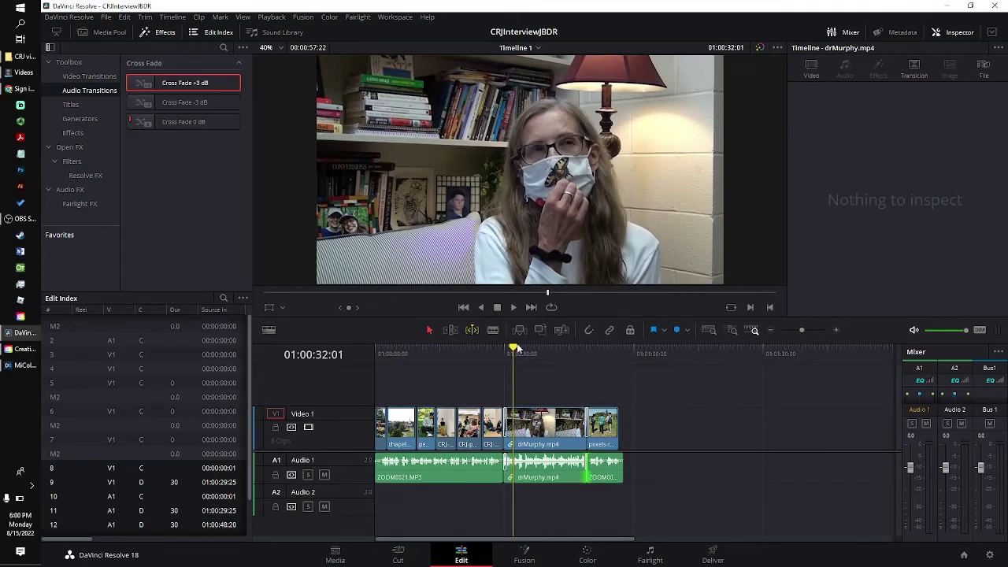
{"action": "left_click_drag", "start_coordinate": [517, 348], "coordinate": [609, 379]}
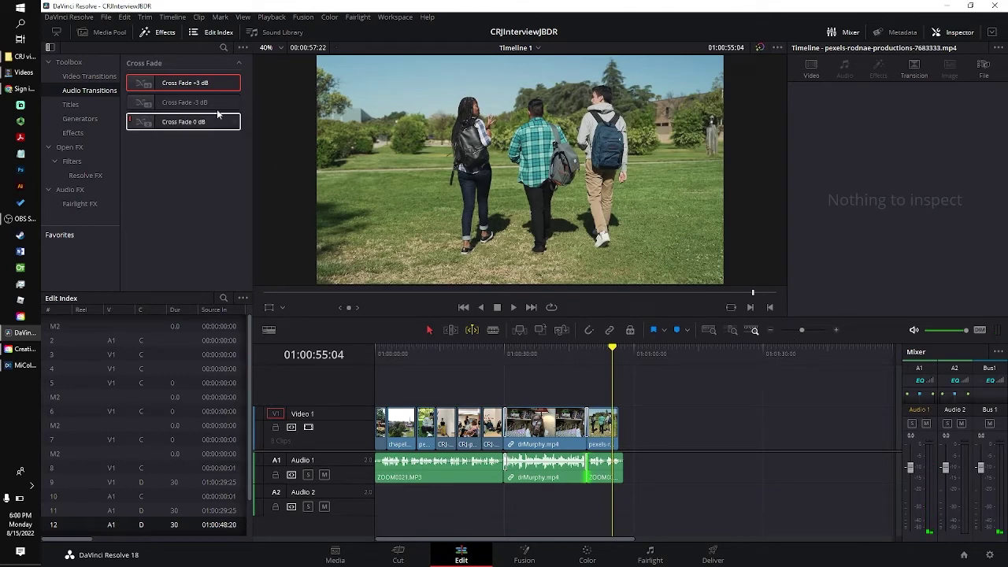
Add a Non-Additive Dissolve to the end of the last V1 clip and preview the fade-out
{"action": "left_click", "coordinate": [91, 76]}
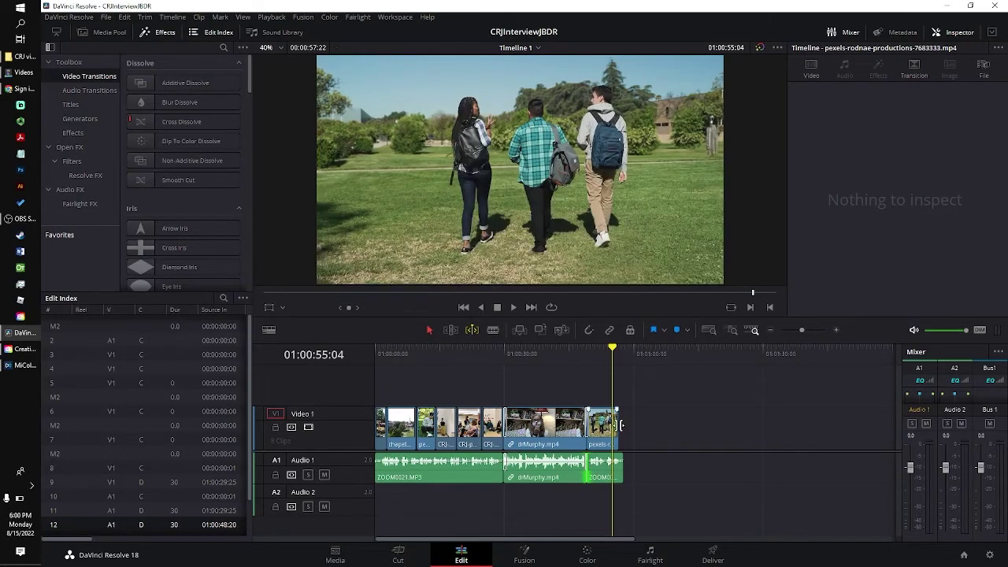
{"action": "left_click", "coordinate": [621, 426]}
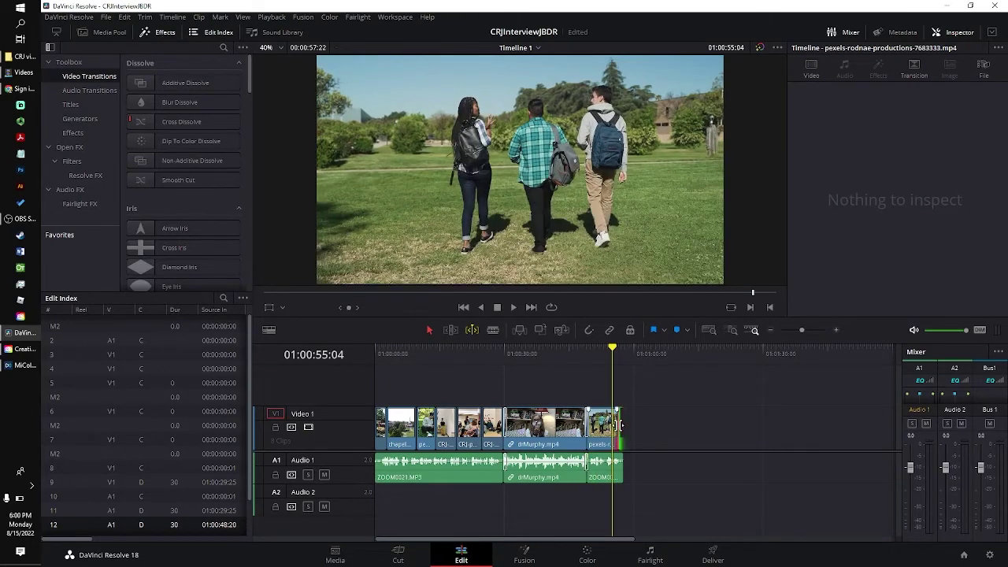
{"action": "left_click_drag", "start_coordinate": [189, 161], "coordinate": [624, 434]}
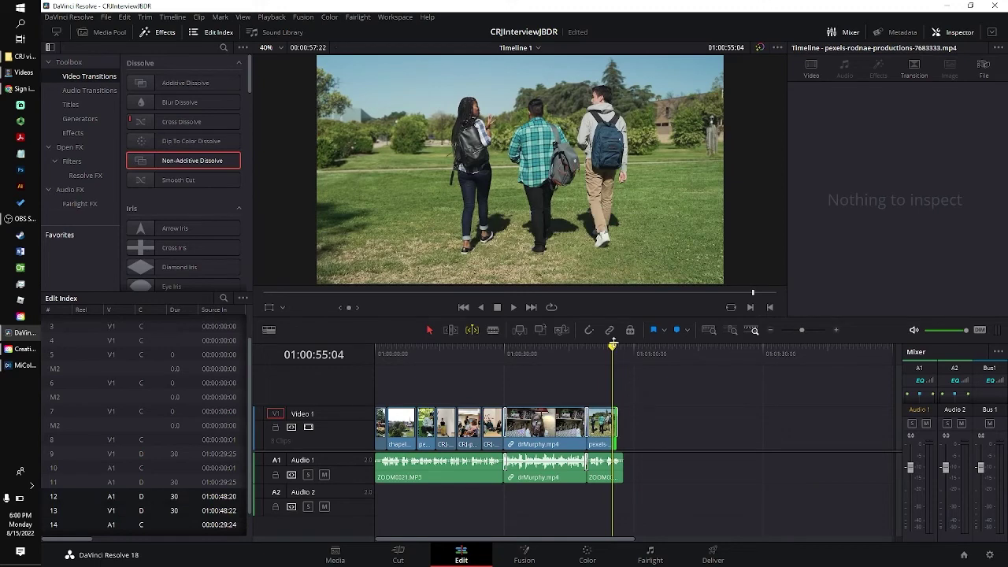
{"action": "left_click_drag", "start_coordinate": [615, 352], "coordinate": [610, 352]}
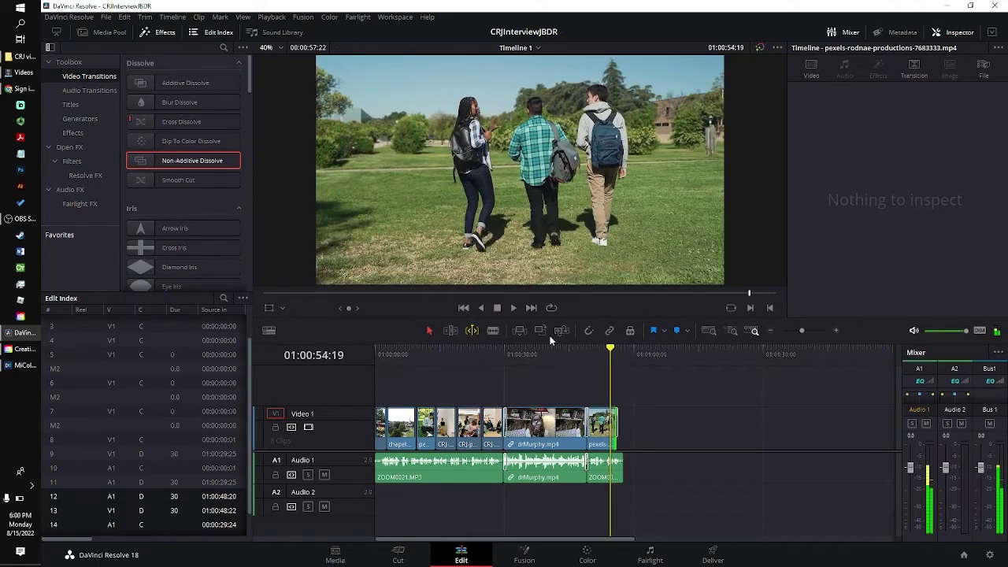
{"action": "left_click", "coordinate": [514, 307]}
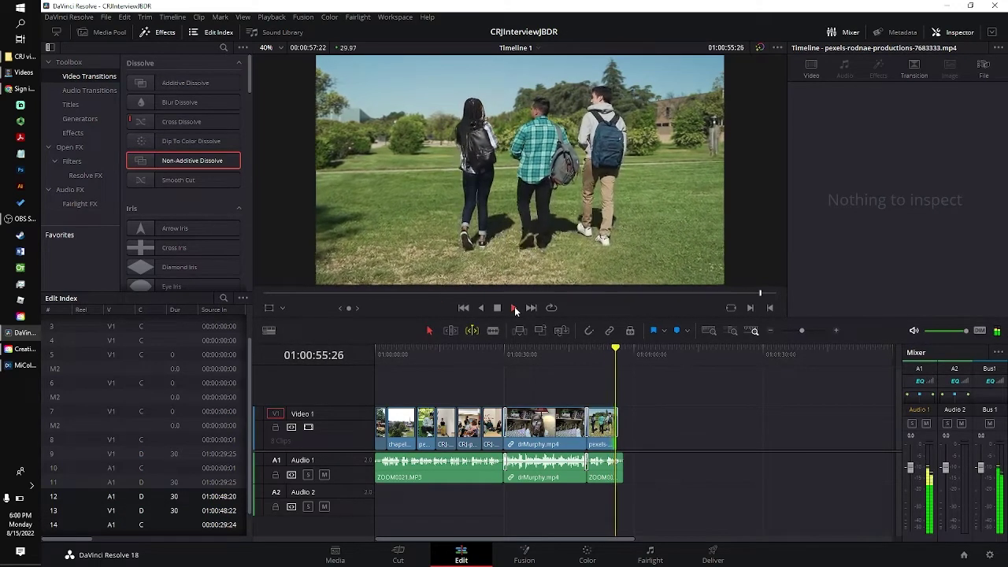
{"action": "left_click", "coordinate": [514, 307]}
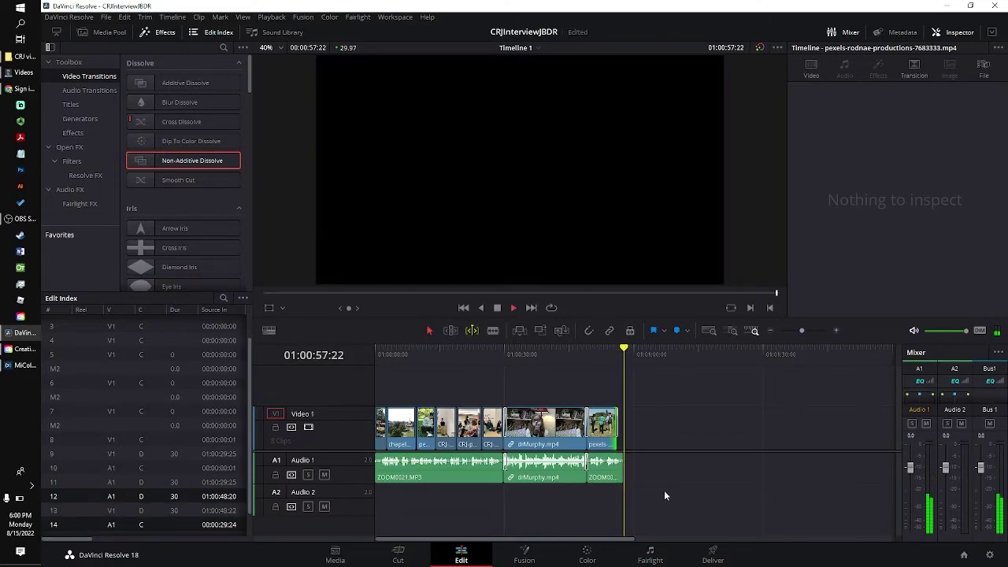
Return the playhead to the start of the interview clip
{"action": "left_click", "coordinate": [610, 476]}
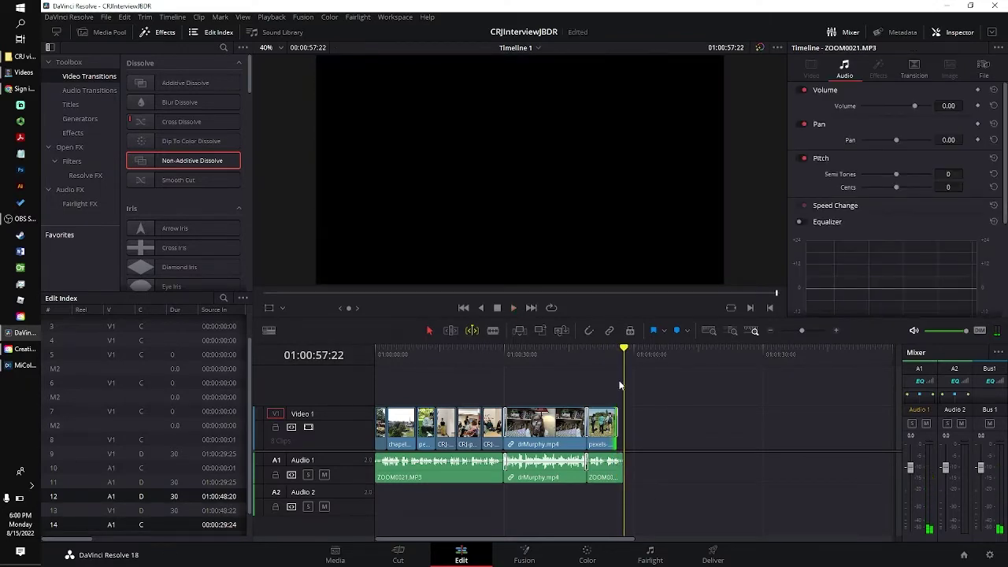
{"action": "left_click_drag", "start_coordinate": [622, 352], "coordinate": [521, 352]}
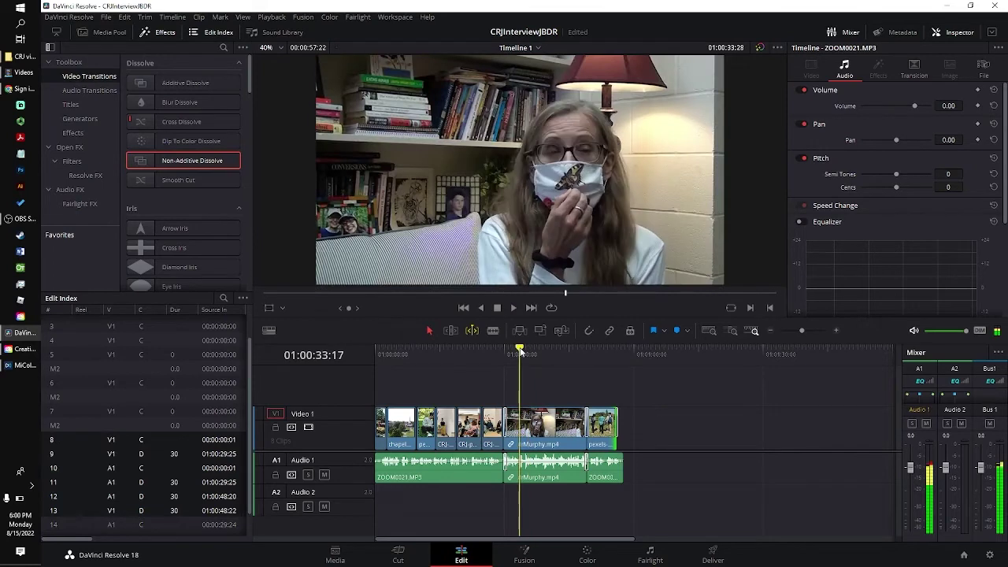
{"action": "left_click", "coordinate": [533, 451]}
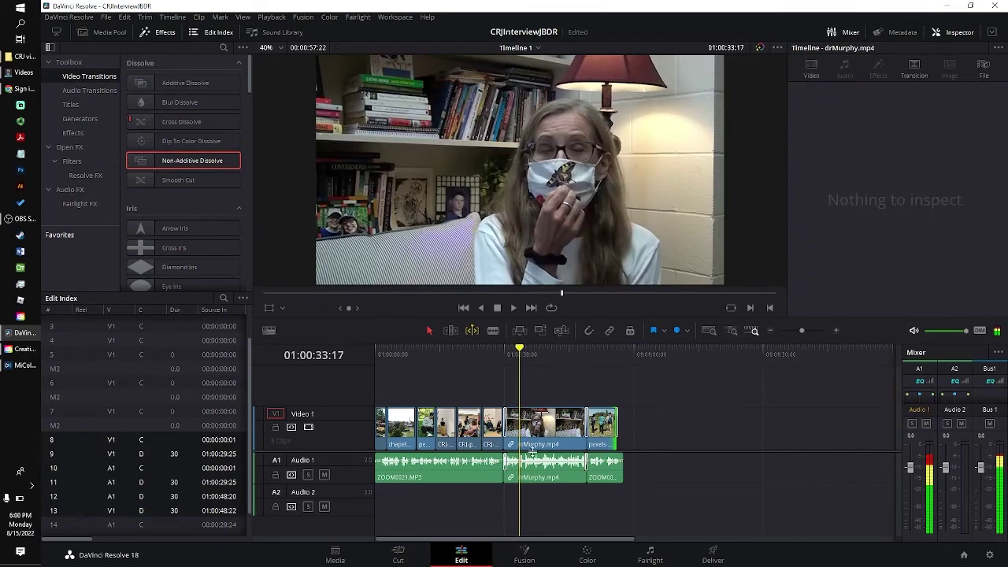
{"action": "left_click", "coordinate": [520, 349]}
{"action": "left_click_drag", "start_coordinate": [520, 349], "coordinate": [513, 350]}
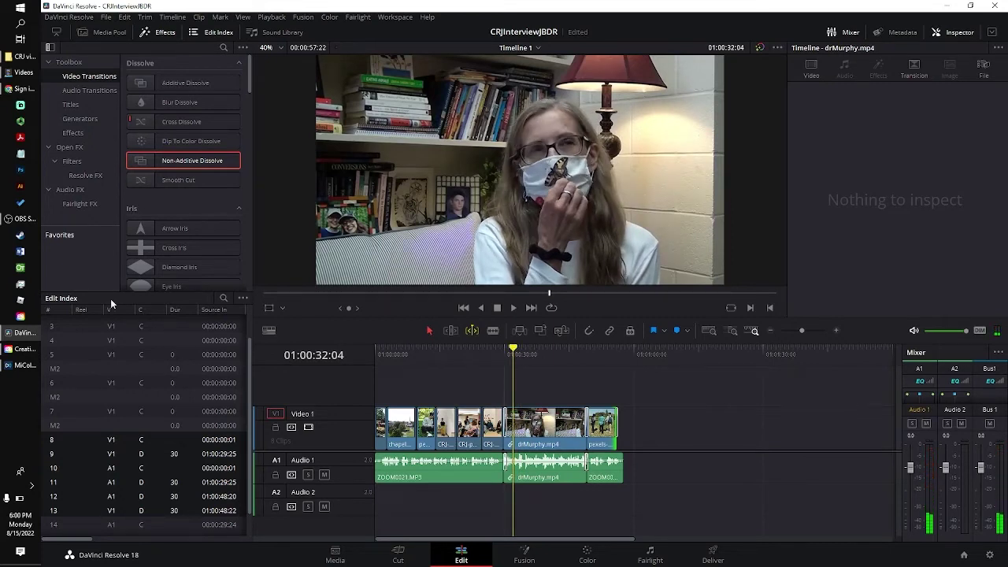
Place a Left Lower Third title on Video 2 above the interview clip at the playhead
{"action": "left_click", "coordinate": [72, 105]}
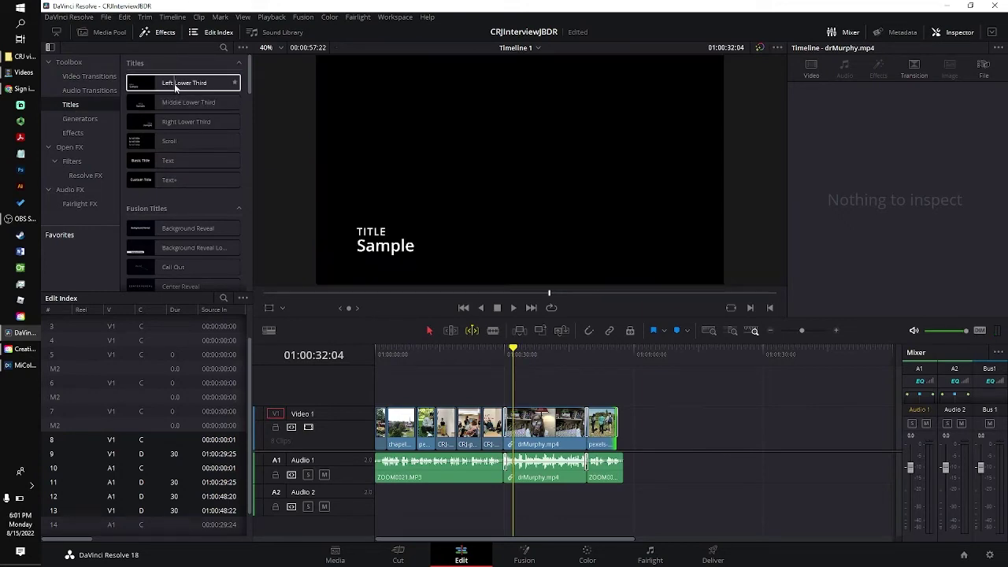
{"action": "left_click_drag", "start_coordinate": [175, 87], "coordinate": [517, 396]}
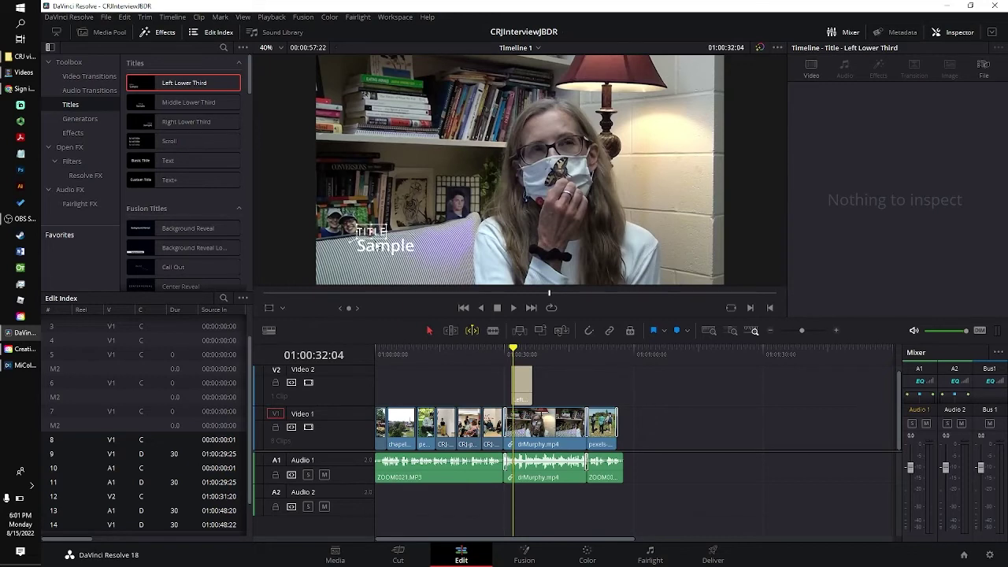
Move the TITLE line below Sample, save, and replace Sample with the interviewee's full name
{"action": "mouse_move", "coordinate": [376, 231]}
{"action": "left_mouse_down"}
{"action": "mouse_move", "coordinate": [374, 257]}
{"action": "mouse_move", "coordinate": [392, 241]}
{"action": "left_mouse_up"}
{"action": "key", "text": "ctrl+s"}
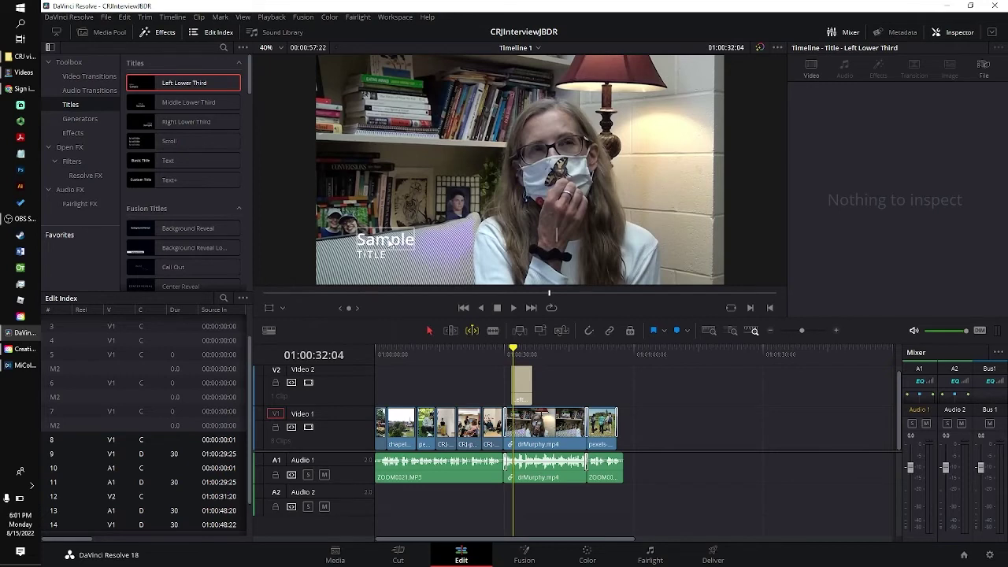
{"action": "double_click", "coordinate": [390, 245]}
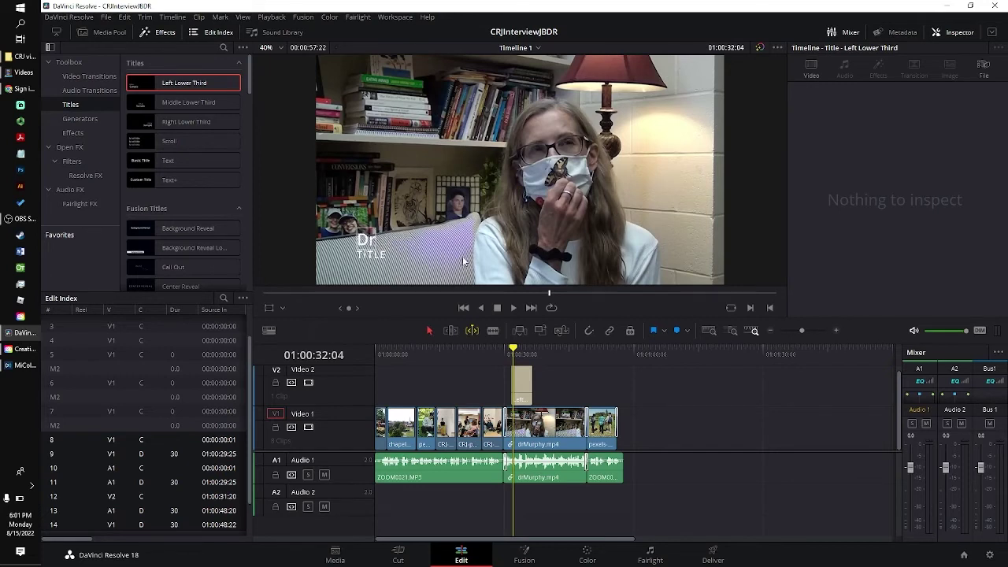
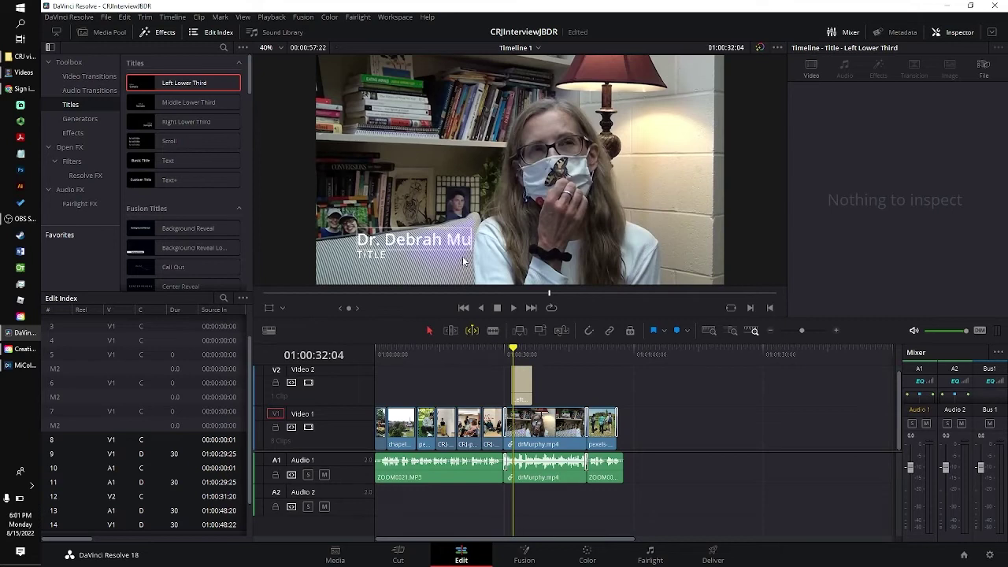
Replace the TITLE line with 'Professor of Religious Studies WVWC'
{"action": "left_click", "coordinate": [367, 258]}
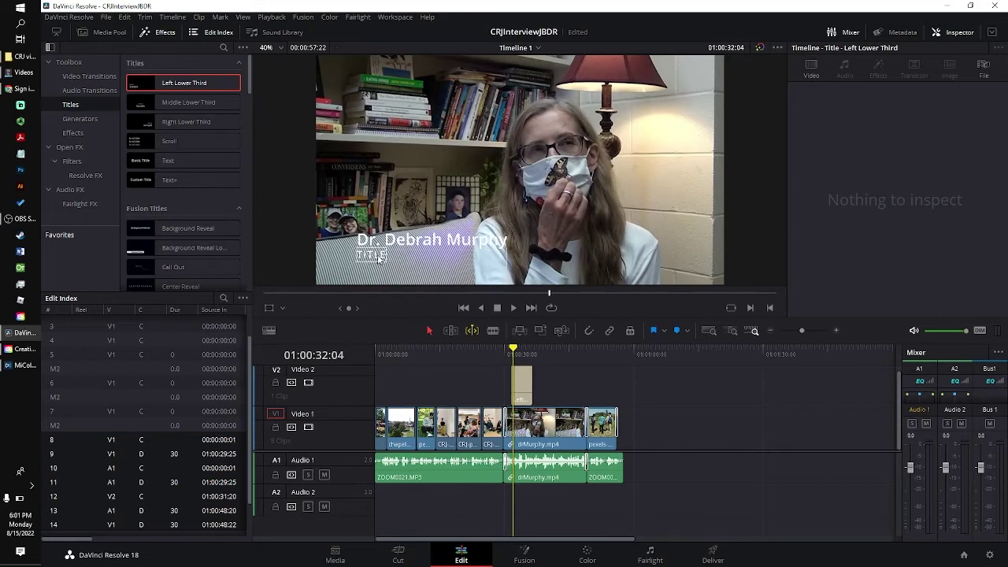
{"action": "double_click", "coordinate": [380, 258]}
{"action": "type", "text": "Professor of Rel"}
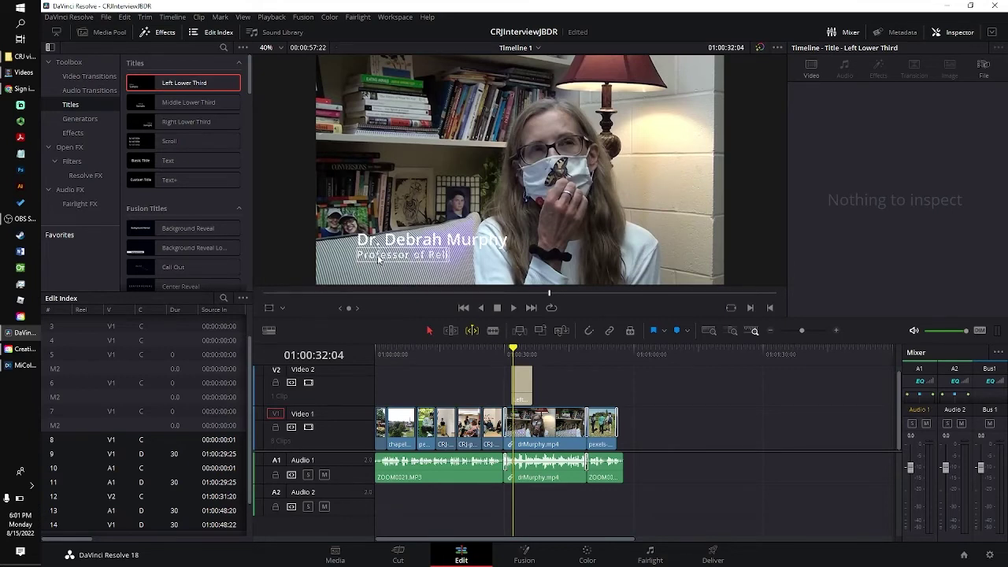
{"action": "type", "text": "igious Studies WVWC"}
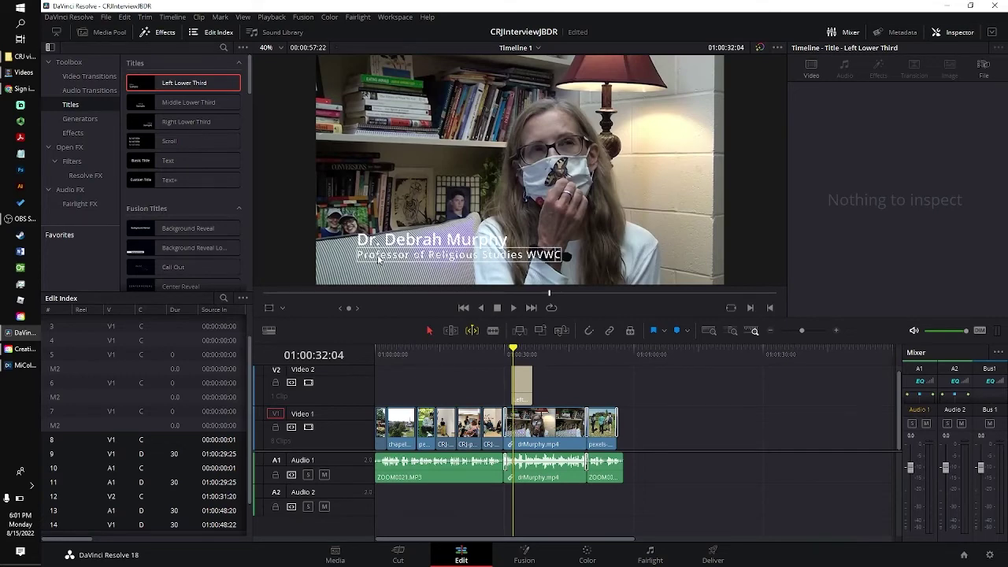
{"action": "scroll", "coordinate": [378, 260], "scroll_direction": "up", "scroll_amount": 1}
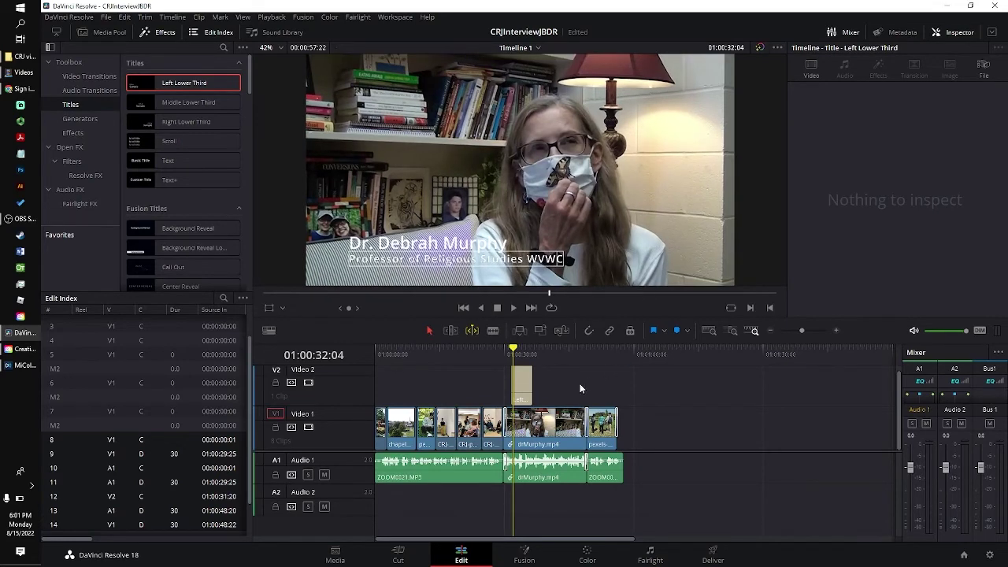
Add 30-frame Additive Dissolves to the start and end of the V2 lower-third title
{"action": "mouse_move", "coordinate": [512, 352]}
{"action": "left_mouse_down"}
{"action": "mouse_move", "coordinate": [499, 349]}
{"action": "mouse_move", "coordinate": [514, 352]}
{"action": "left_mouse_up"}
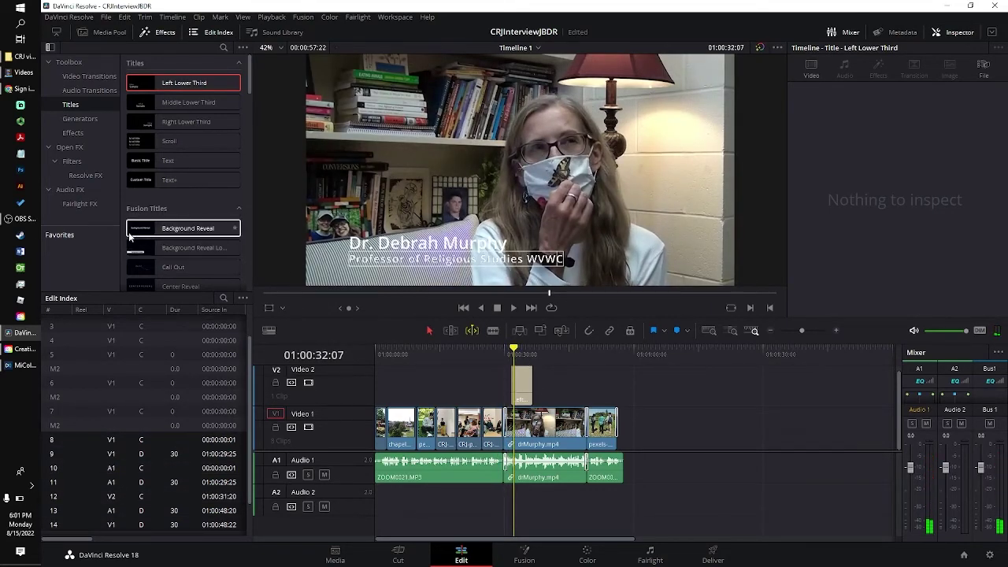
{"action": "left_click", "coordinate": [79, 77]}
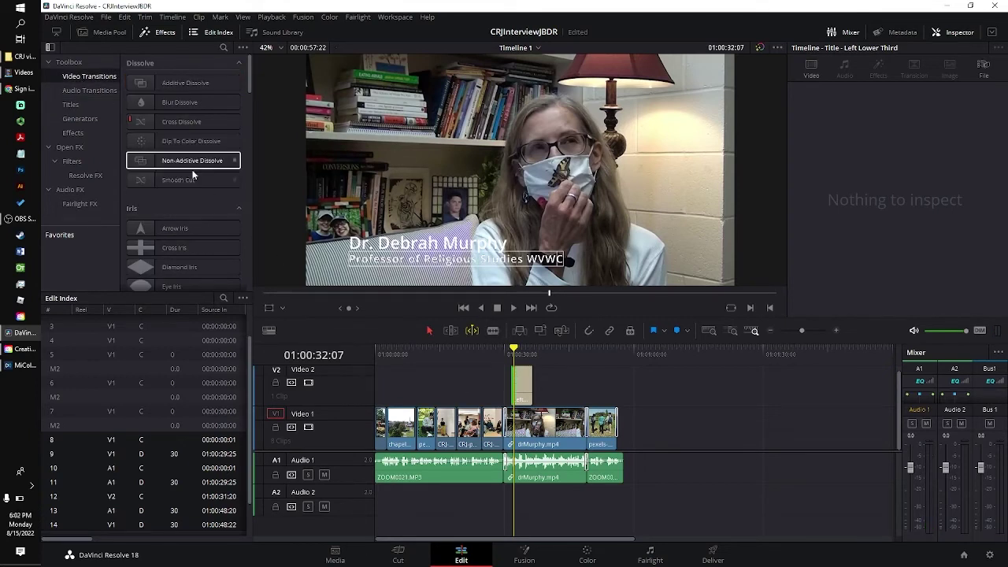
{"action": "left_click_drag", "start_coordinate": [207, 87], "coordinate": [512, 384]}
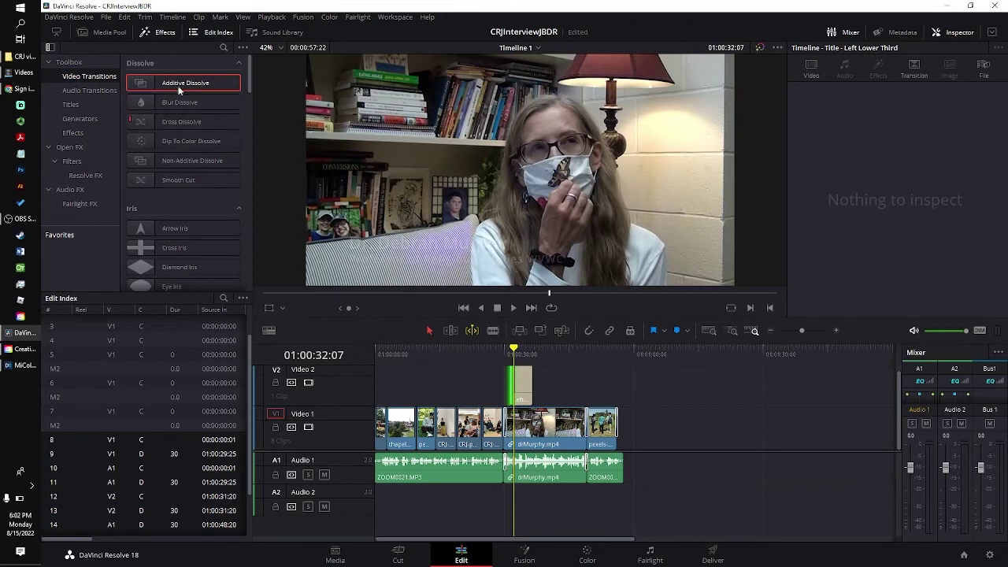
{"action": "left_click_drag", "start_coordinate": [181, 83], "coordinate": [520, 355]}
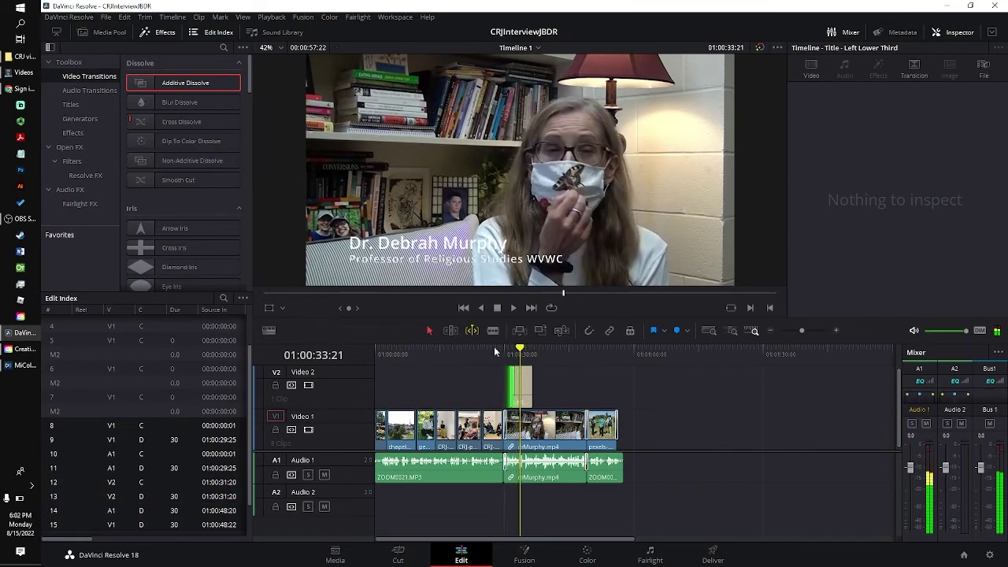
{"action": "left_click", "coordinate": [529, 382]}
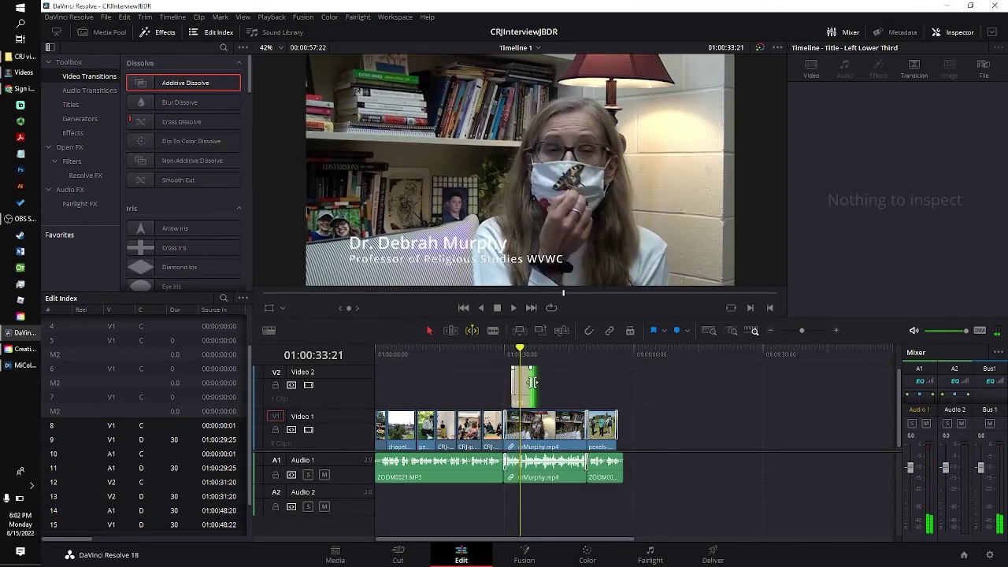
{"action": "left_click_drag", "start_coordinate": [197, 90], "coordinate": [365, 357]}
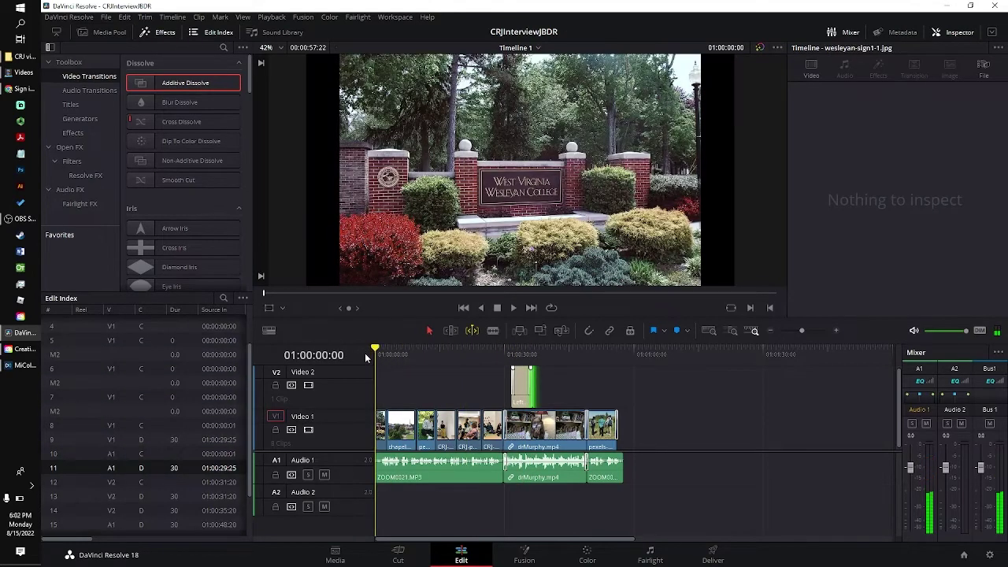
Review the B-roll, trim the cut after chapel-drone by +5 frames, and replay it
{"action": "left_click", "coordinate": [515, 307]}
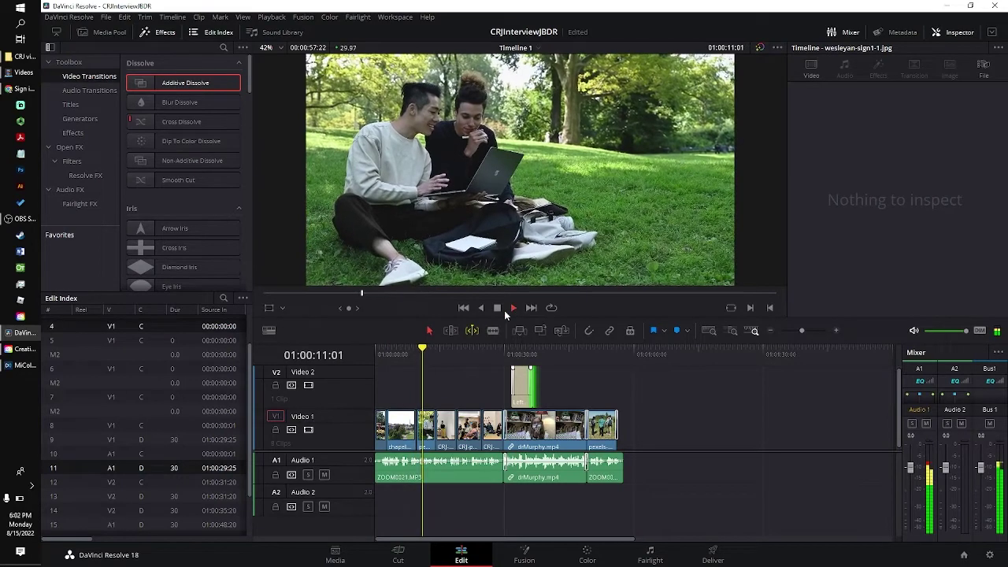
{"action": "left_click", "coordinate": [496, 308]}
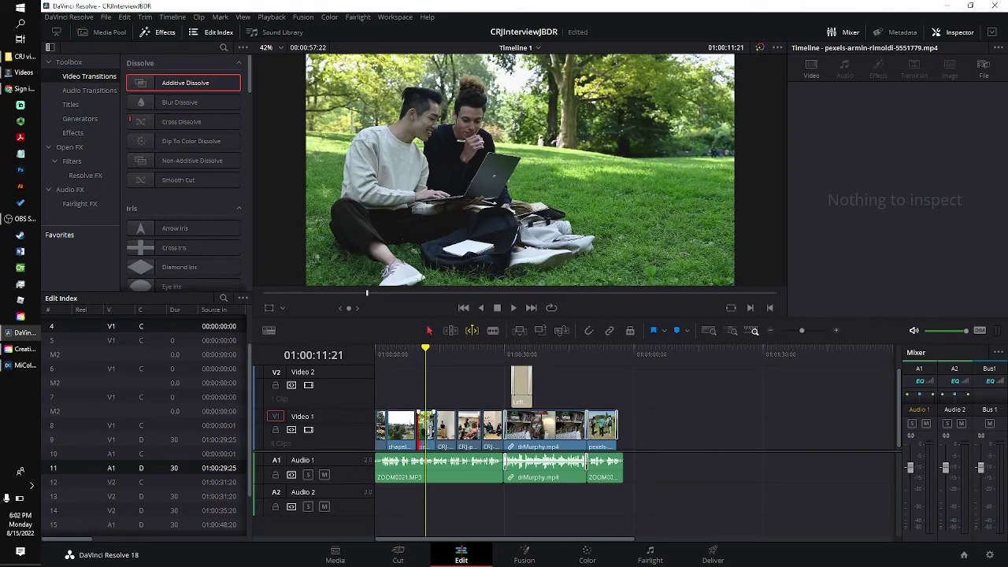
{"action": "left_click", "coordinate": [427, 436]}
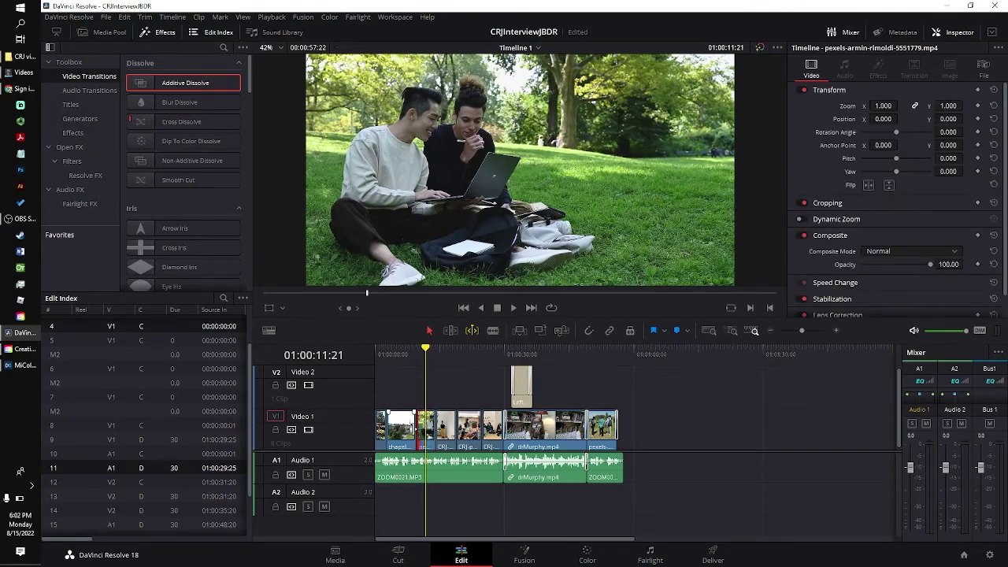
{"action": "left_click_drag", "start_coordinate": [416, 430], "coordinate": [419, 426]}
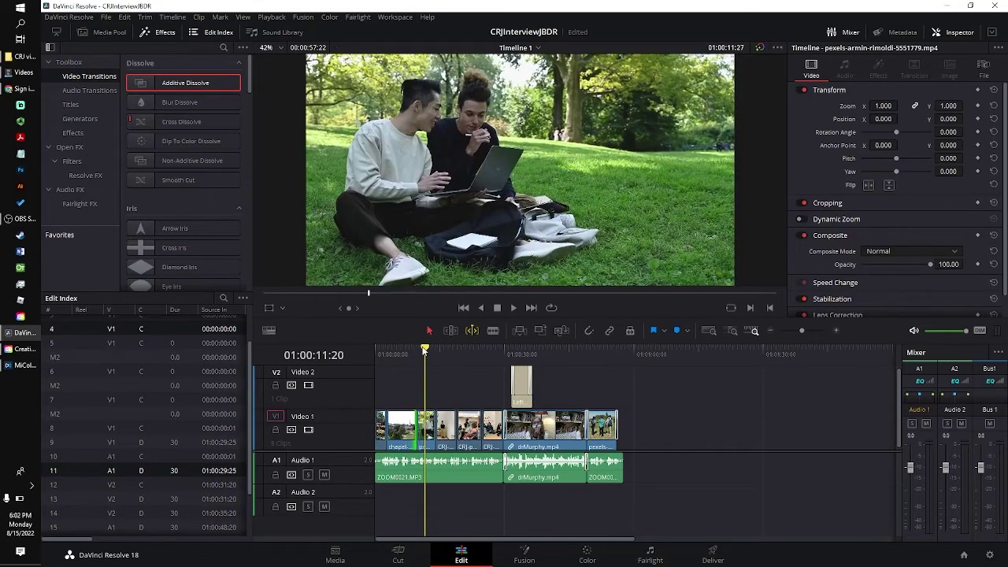
{"action": "mouse_move", "coordinate": [428, 353]}
{"action": "left_mouse_down"}
{"action": "mouse_move", "coordinate": [402, 352]}
{"action": "mouse_move", "coordinate": [416, 352]}
{"action": "left_mouse_up"}
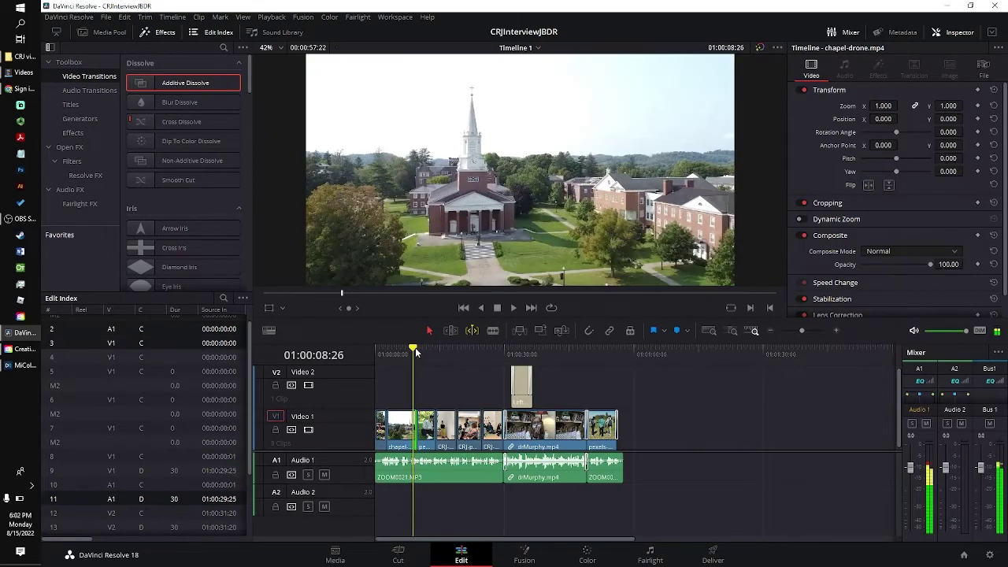
{"action": "left_click", "coordinate": [515, 308]}
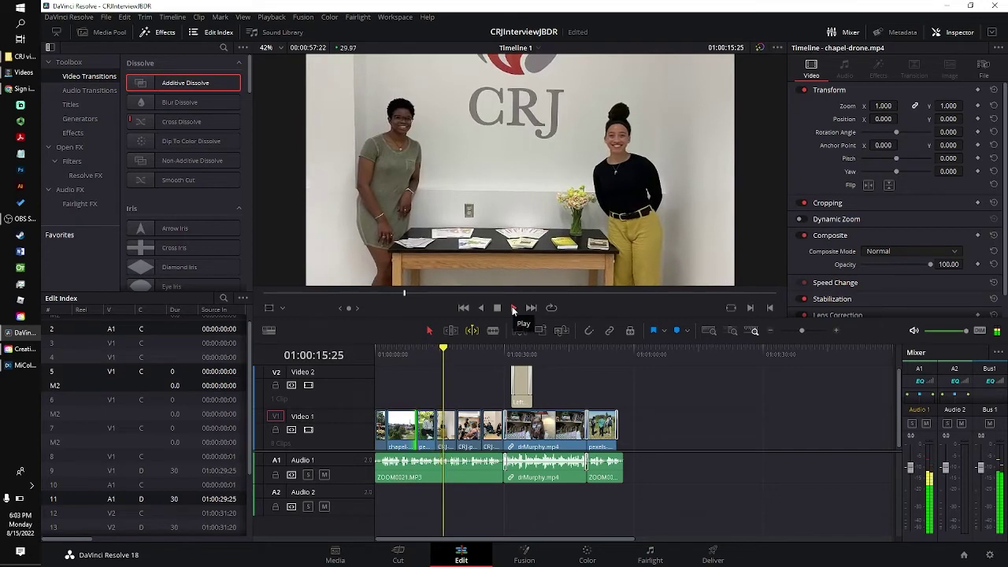
{"action": "key", "text": "space"}
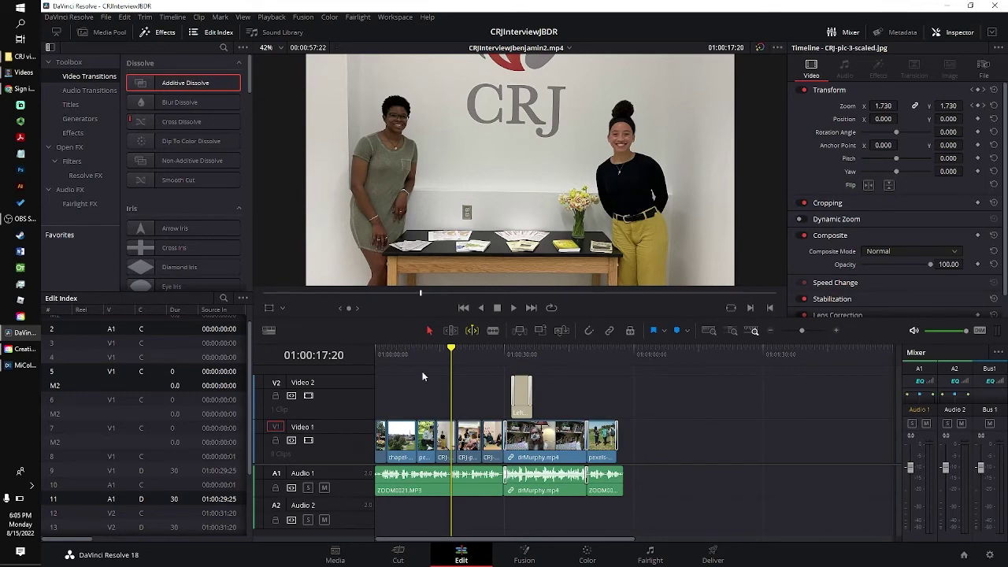
Quick Export the timeline as H.264 MP4 into the CRJ video tutorial folder
{"action": "left_click", "coordinate": [106, 17]}
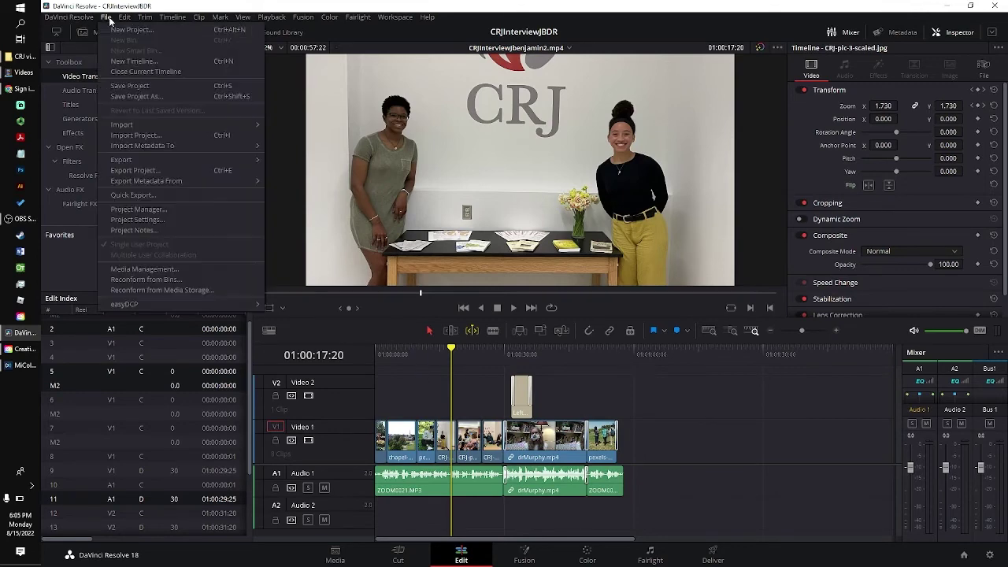
{"action": "left_click", "coordinate": [162, 195]}
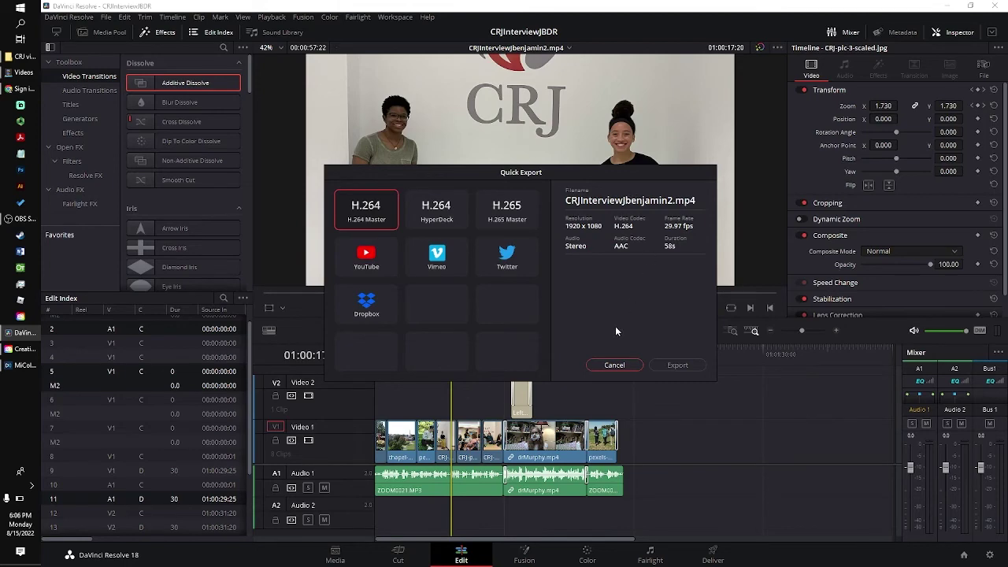
{"action": "left_click", "coordinate": [678, 365]}
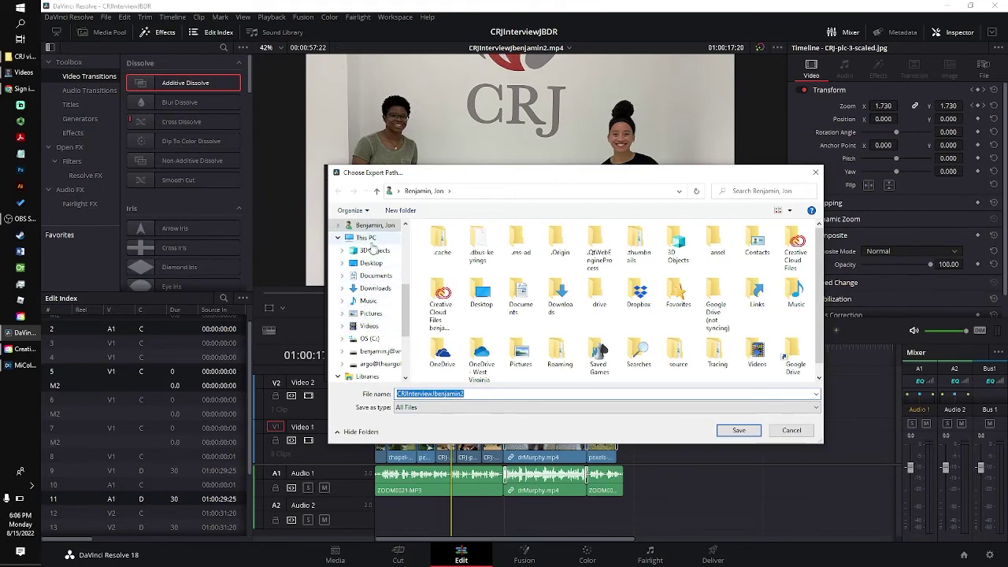
{"action": "left_click", "coordinate": [384, 354]}
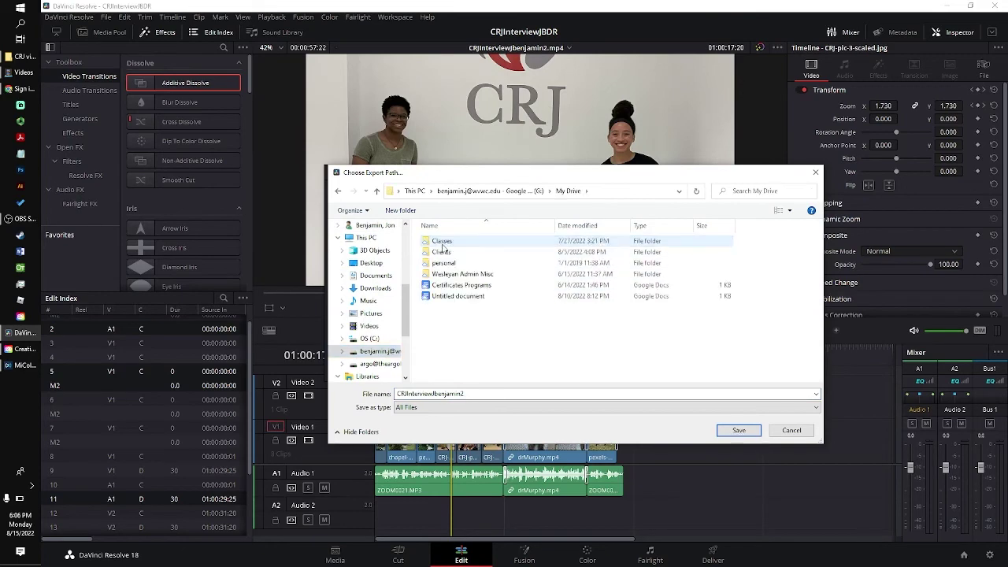
{"action": "double_click", "coordinate": [442, 241]}
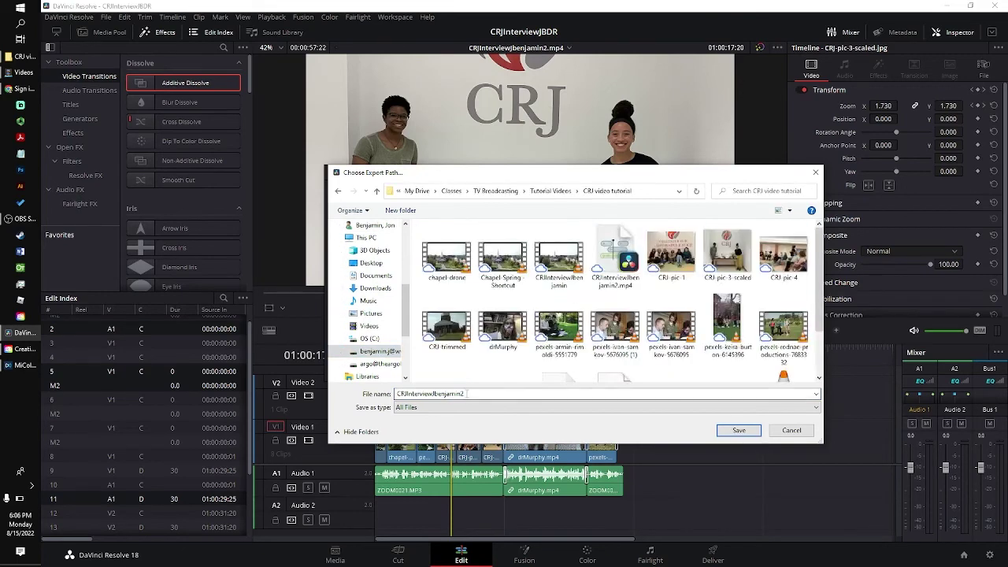
{"action": "left_click", "coordinate": [739, 431]}
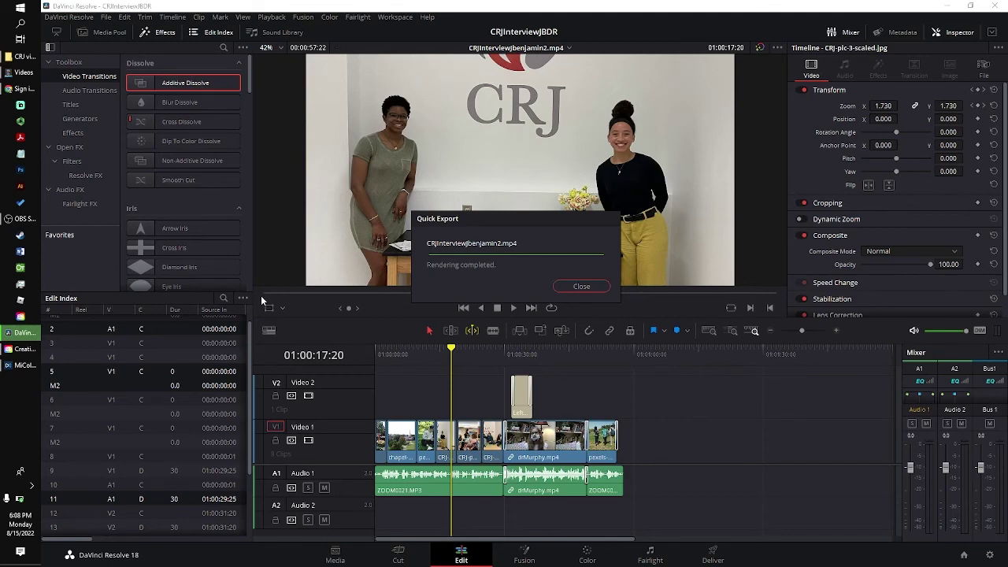
Open the exported MP4 from the CRJ video tutorial folder in File Explorer
{"action": "left_click", "coordinate": [25, 60]}
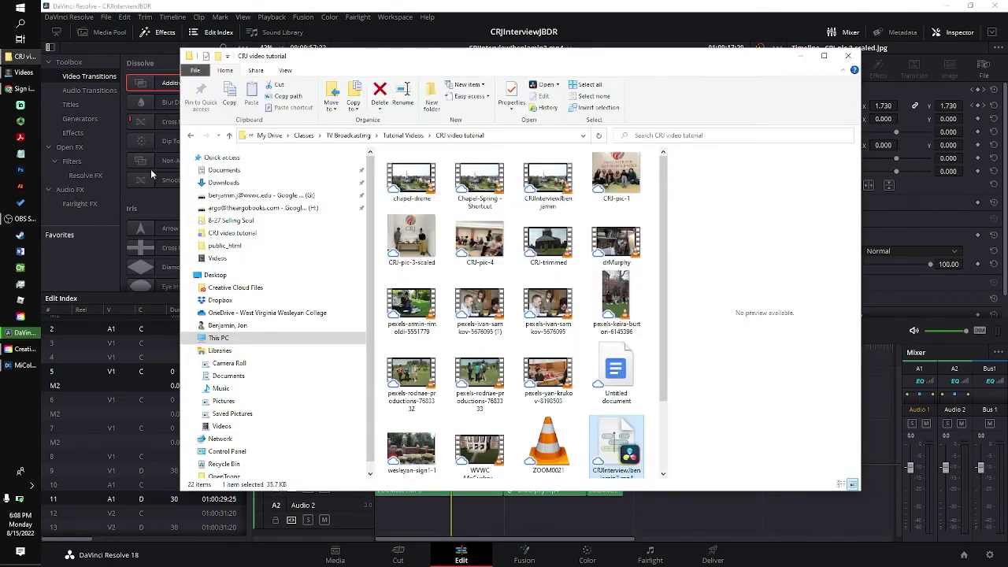
{"action": "scroll", "coordinate": [596, 435], "scroll_direction": "down", "scroll_amount": 1}
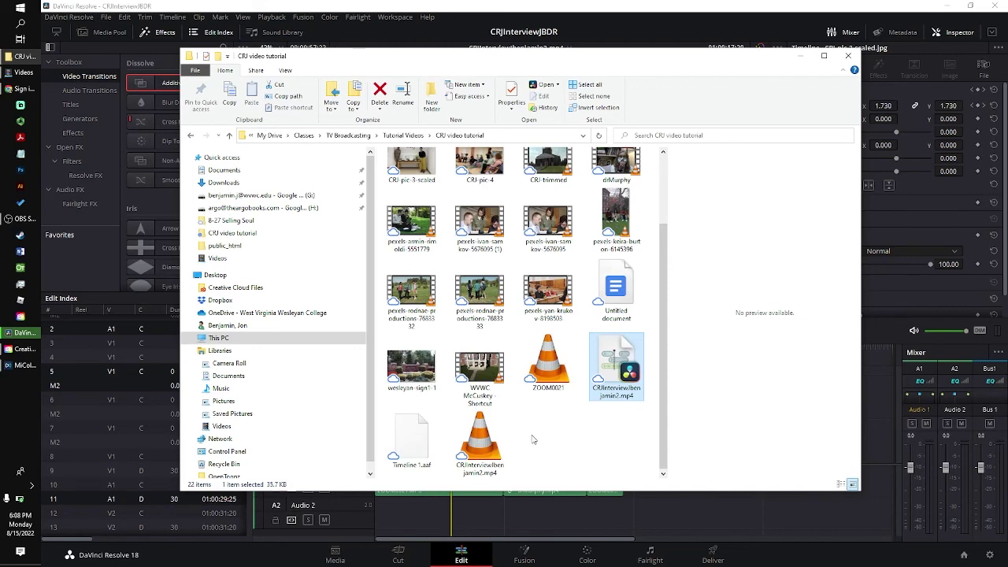
{"action": "left_click", "coordinate": [486, 455]}
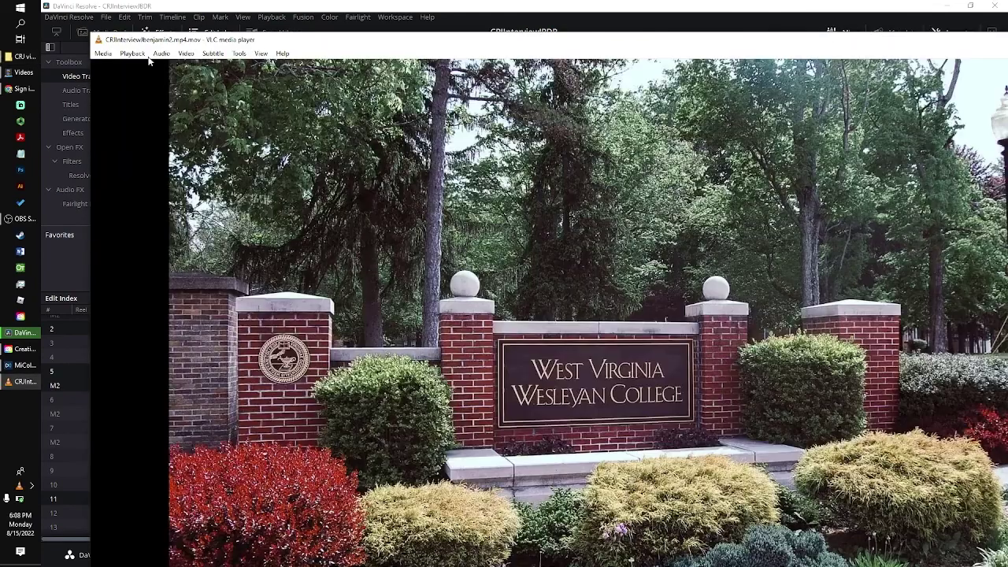
Restore the VLC window and pause the exported video at 00:15
{"action": "left_click_drag", "start_coordinate": [95, 40], "coordinate": [327, 48]}
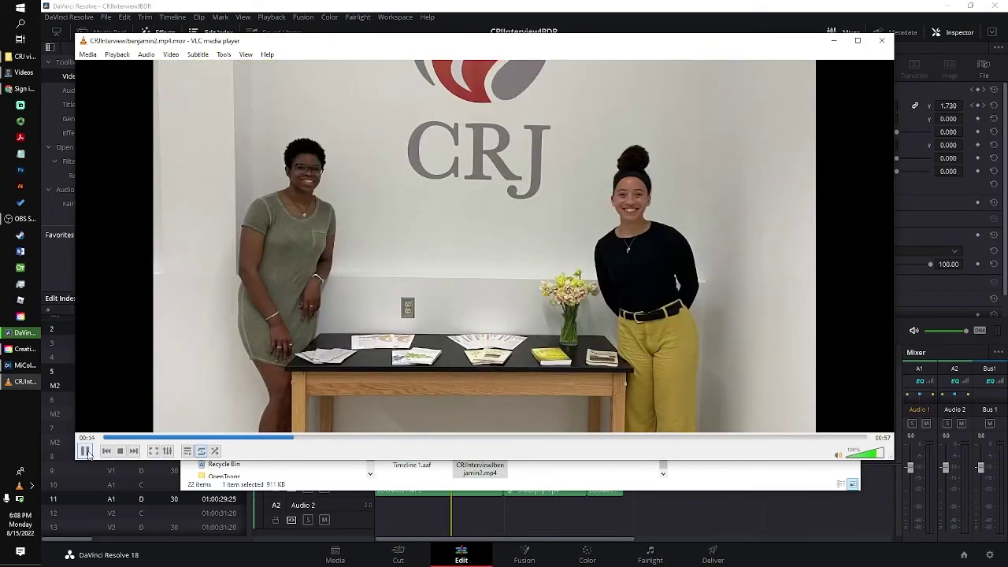
{"action": "left_click", "coordinate": [85, 451]}
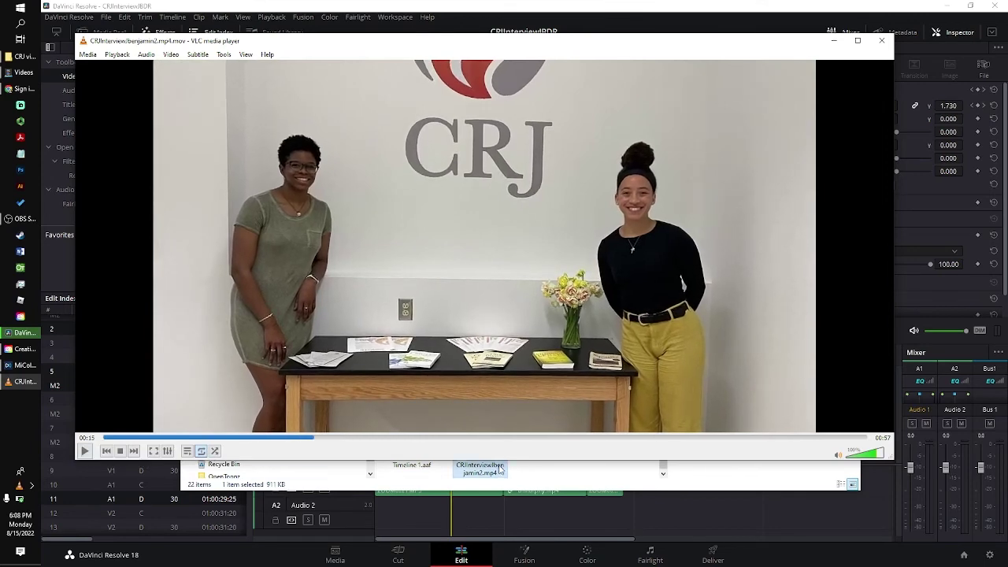